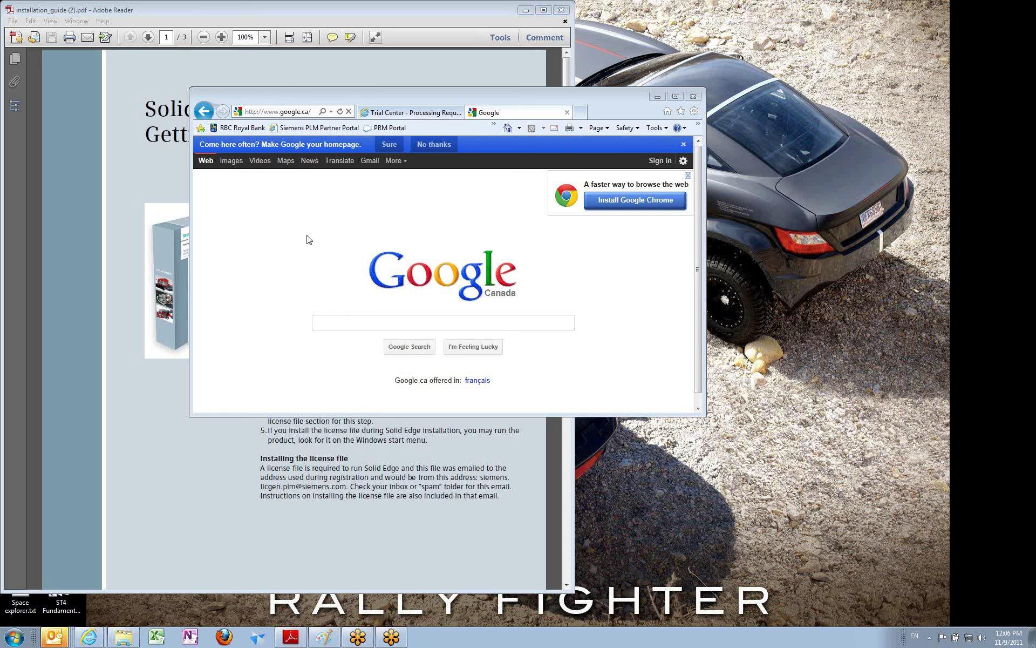
left_click(280, 112)
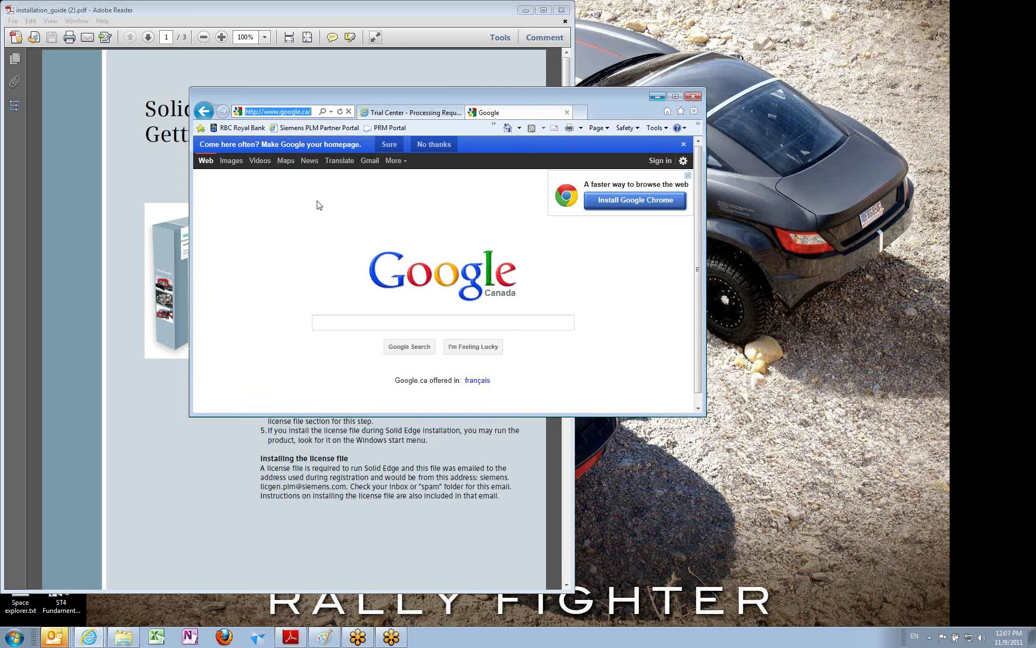
type("w")
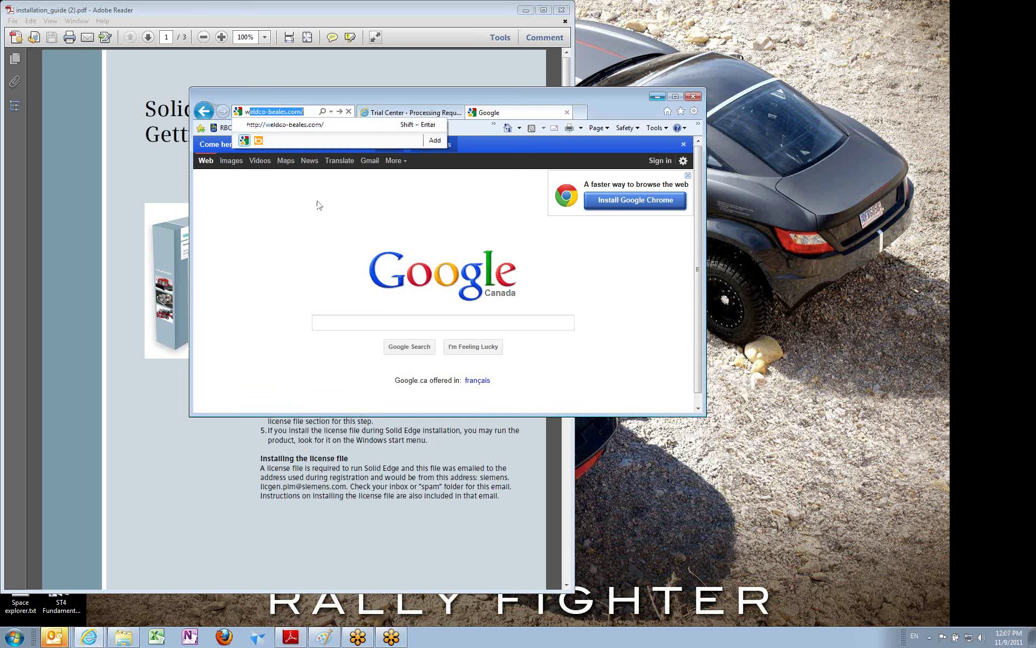
type("ww.solidedge")
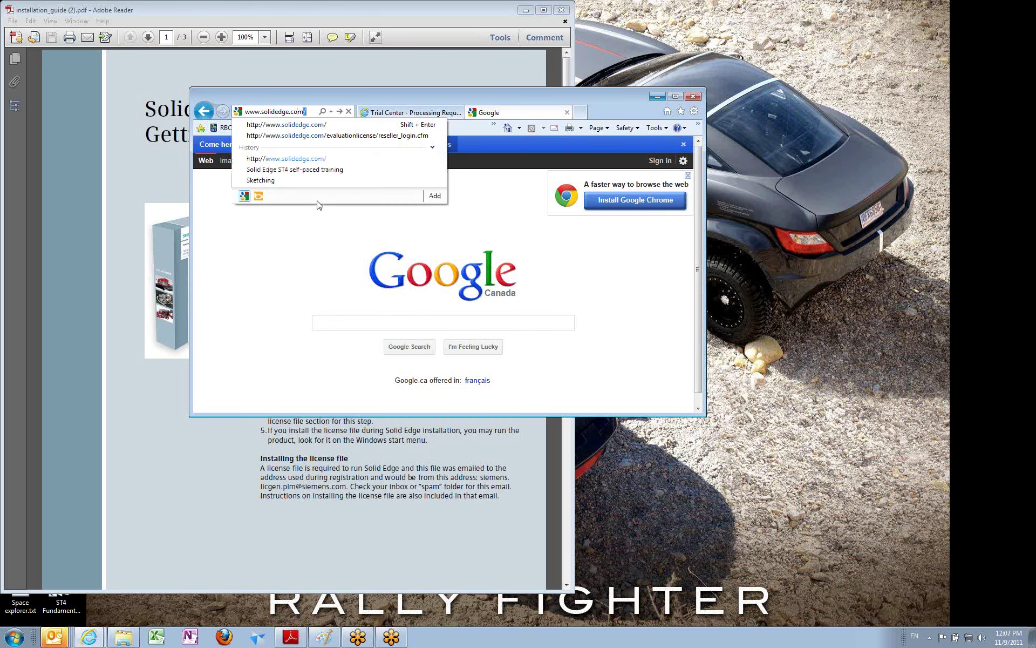
key("Return")
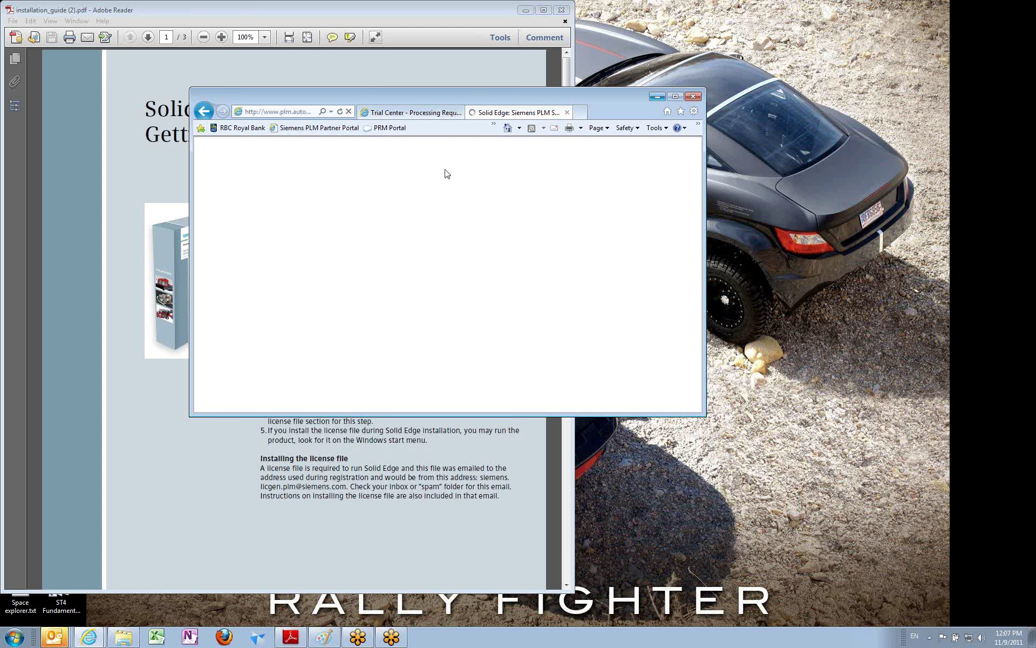
left_click(425, 114)
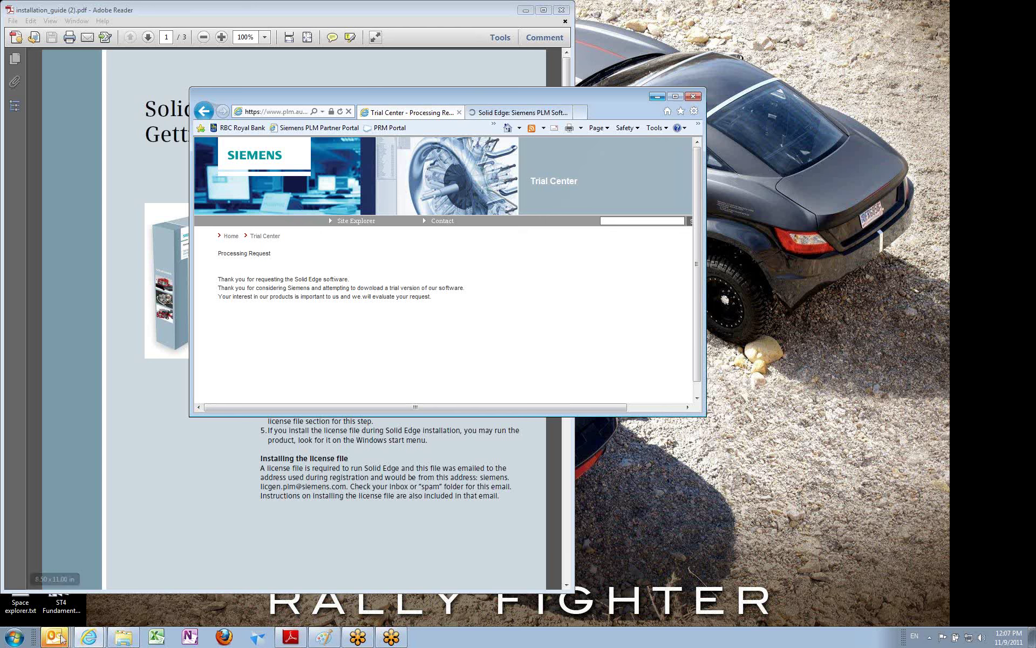
Switch to Outlook to read the Solid Edge Trial Version Request message, and close it along with the reminders window.
mouse_move(54, 637)
left_click(109, 591)
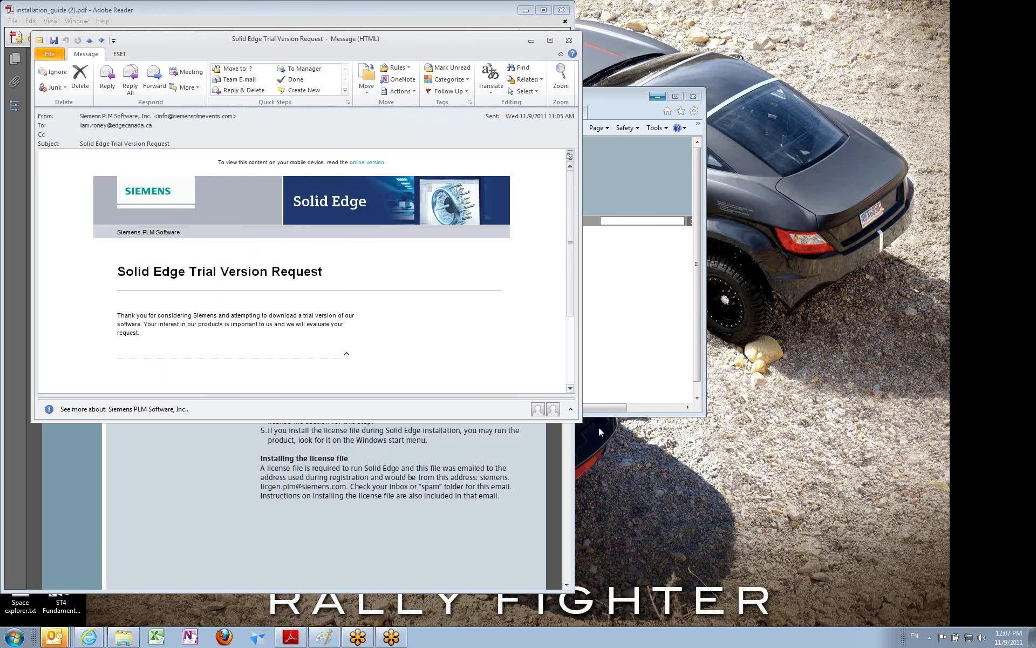
scroll(501, 317, "down", 2)
scroll(503, 314, "up", 2)
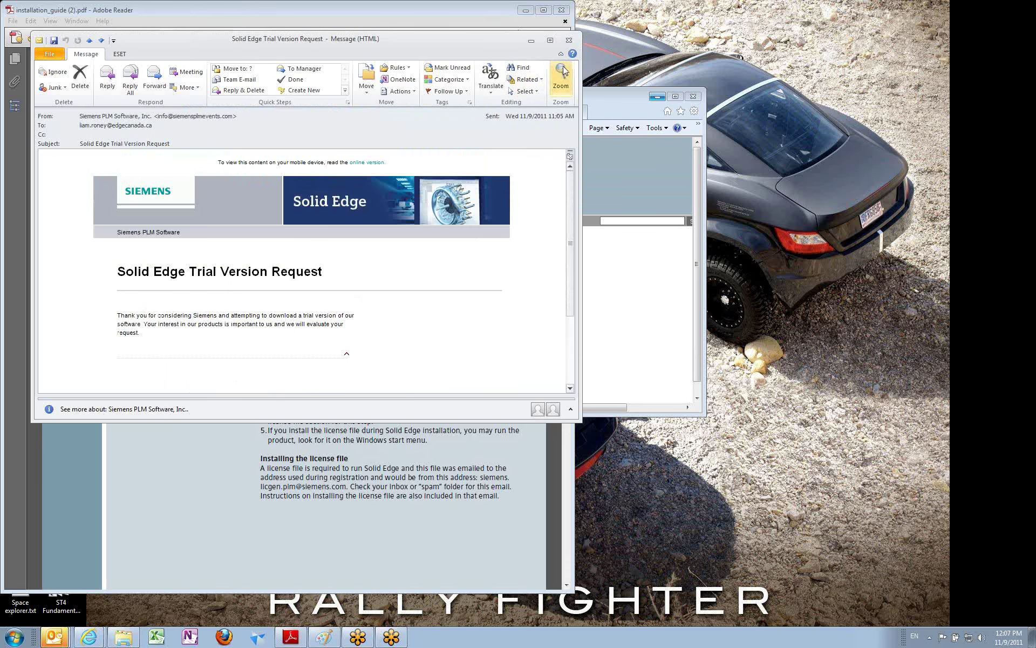
left_click(568, 40)
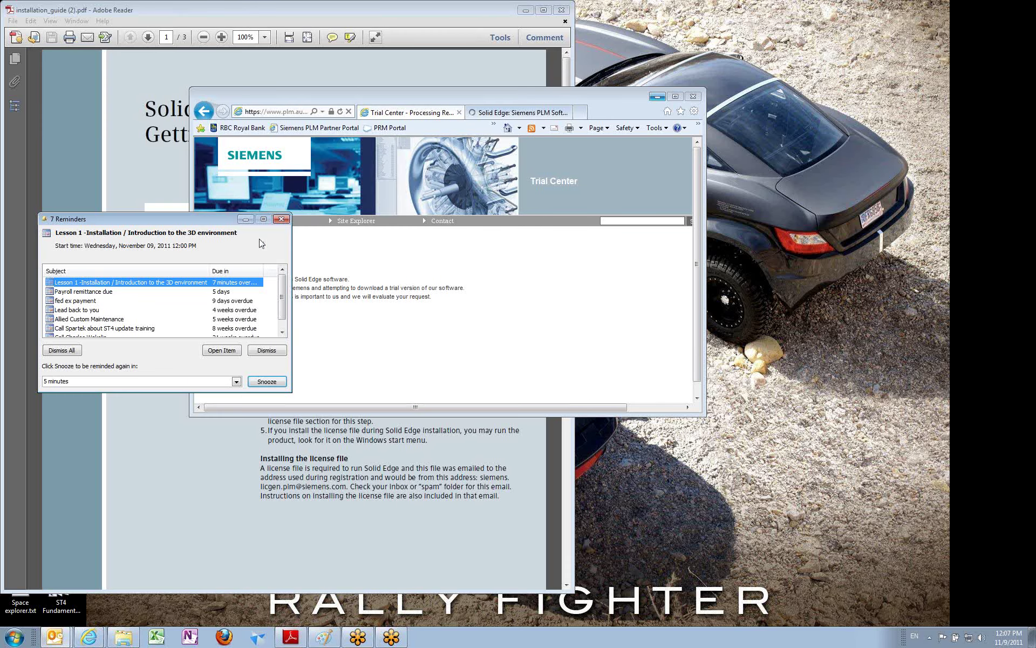
left_click(282, 219)
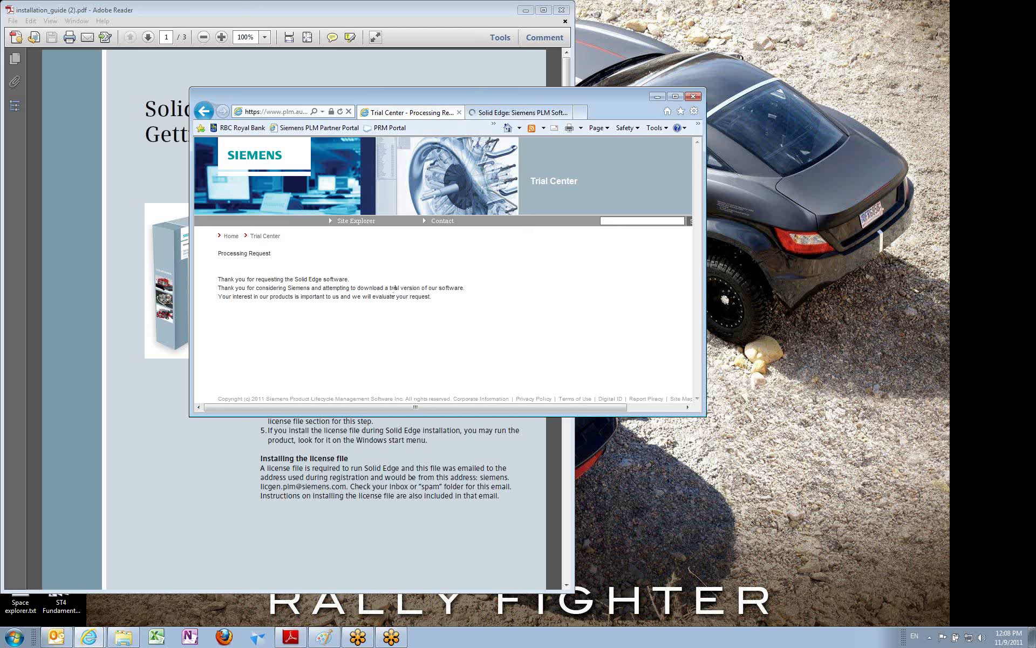
Minimize the browser and read the installation guide's sections on installing Solid Edge and its license file.
left_click(657, 97)
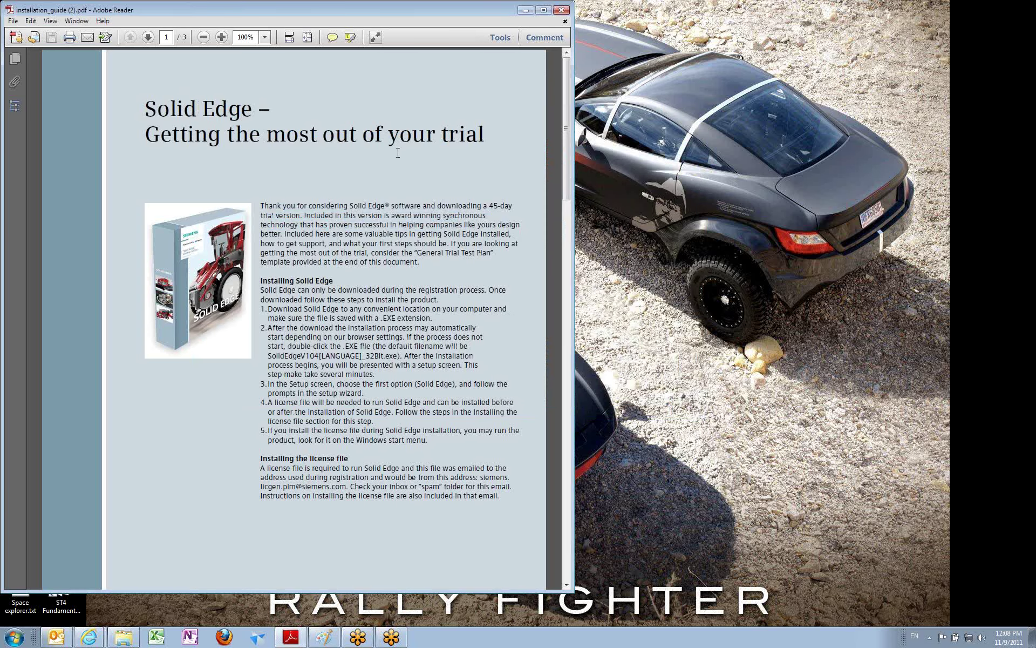
scroll(386, 164, "down", 2)
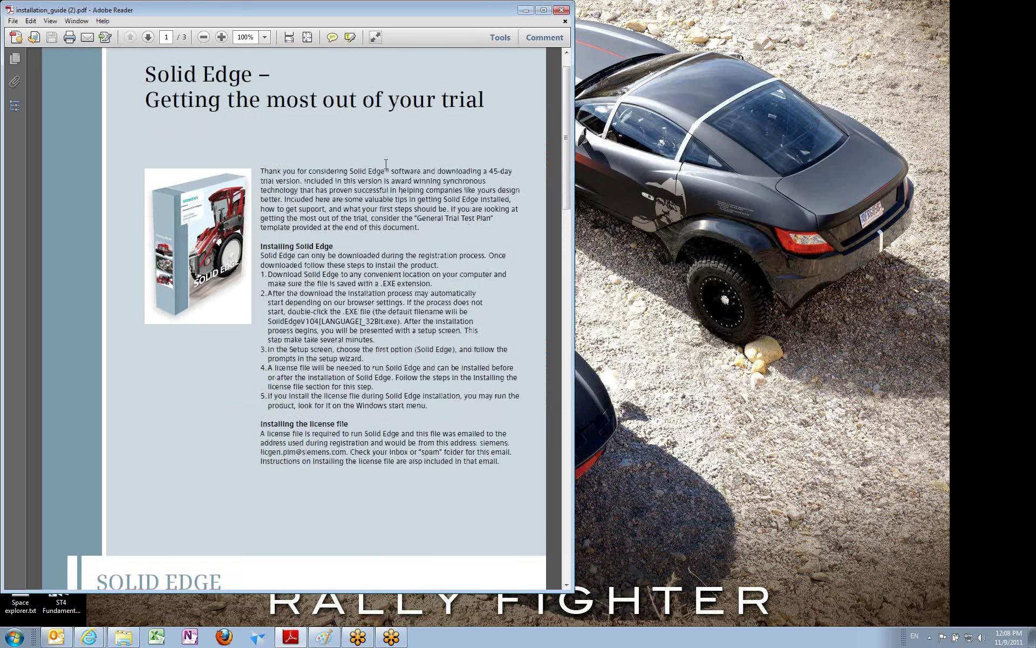
scroll(387, 164, "down", 3)
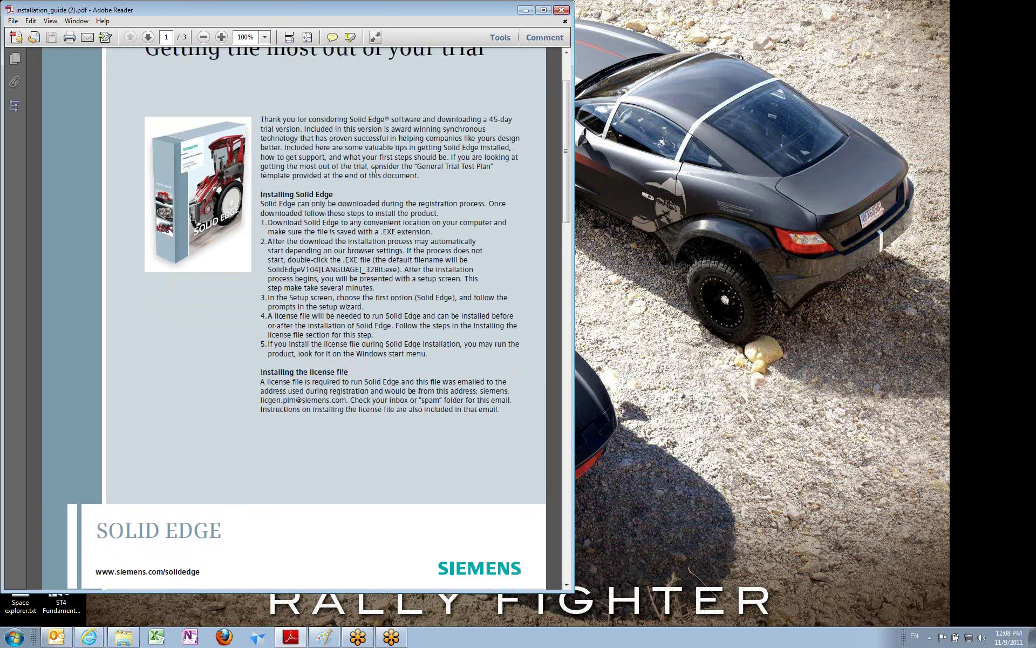
scroll(324, 154, "down", 2)
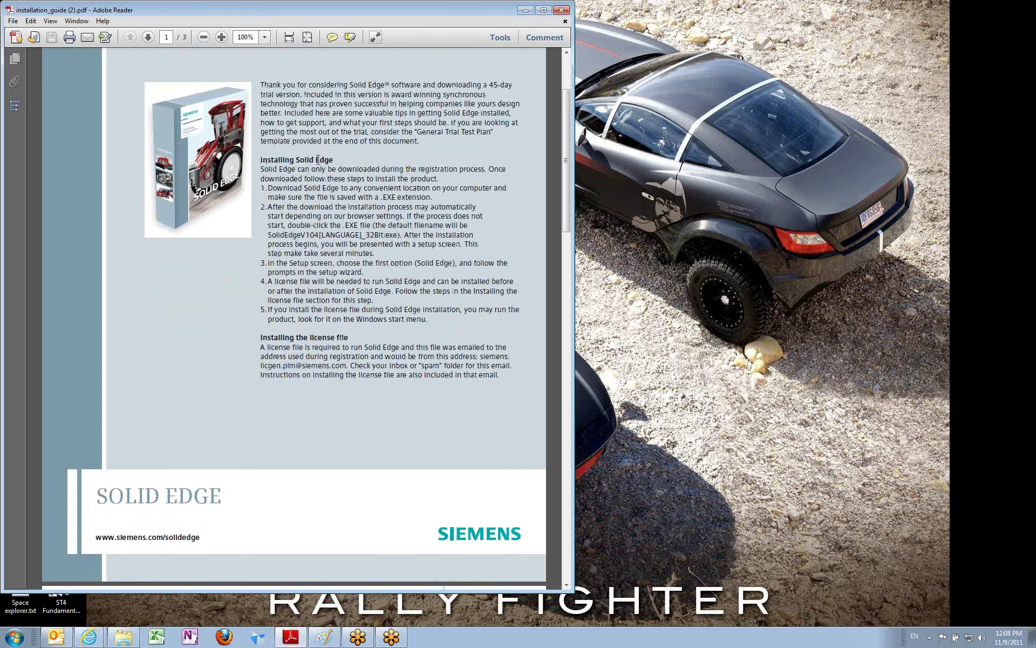
scroll(317, 160, "down", 1)
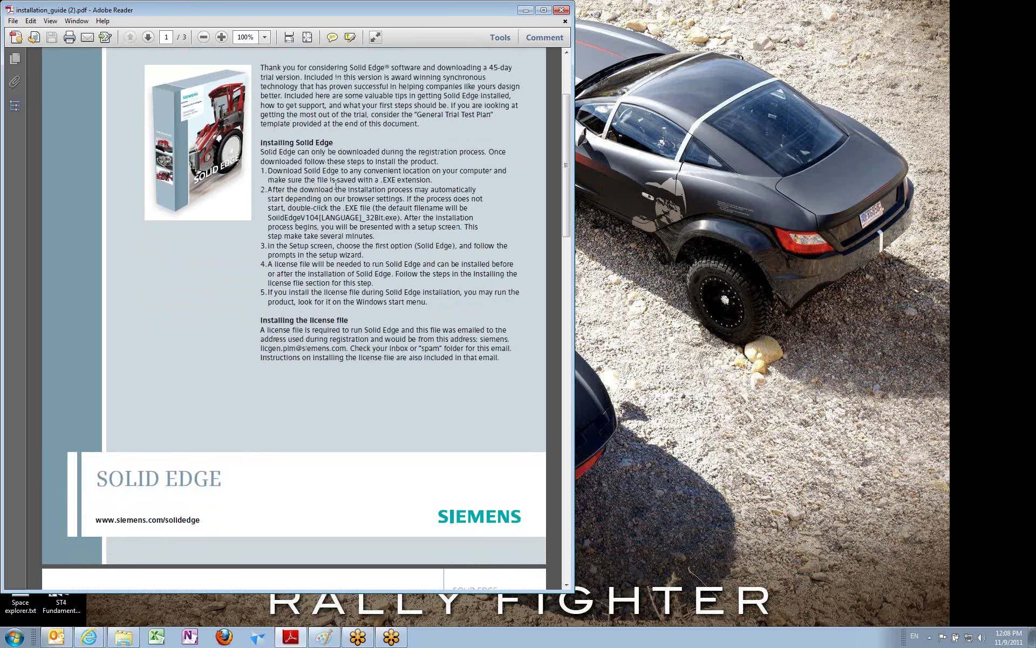
scroll(336, 187, "down", 1)
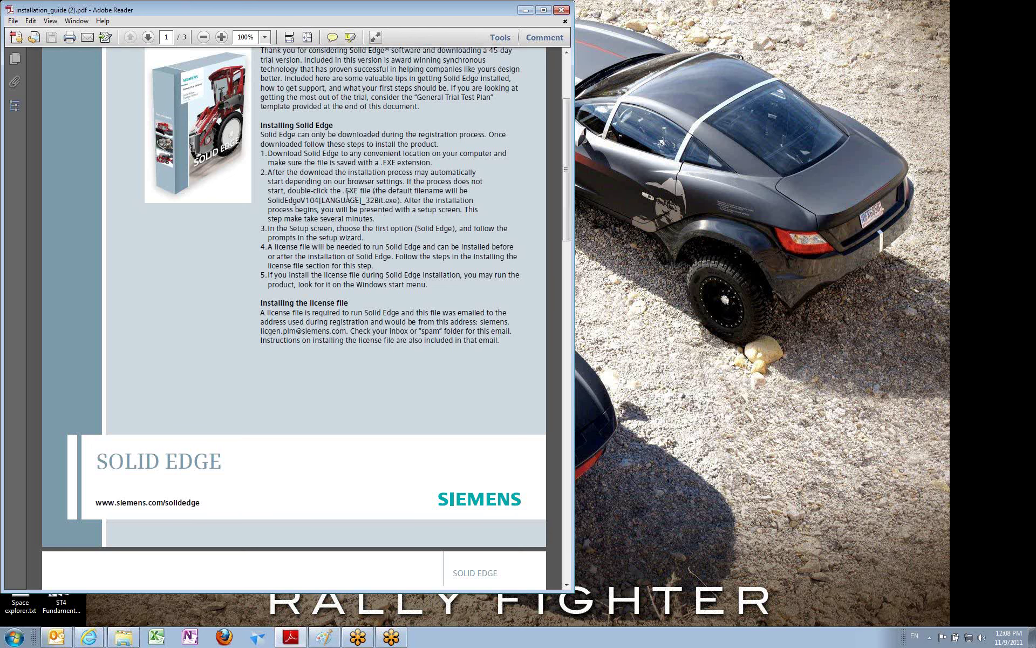
left_click_drag(371, 190, 401, 200)
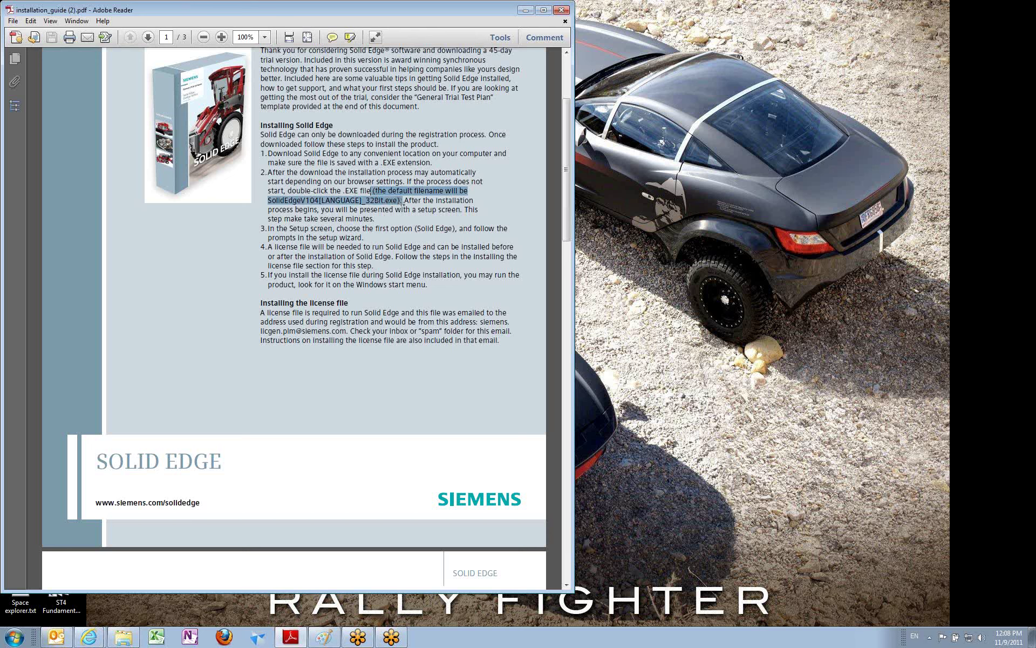
left_click(365, 247)
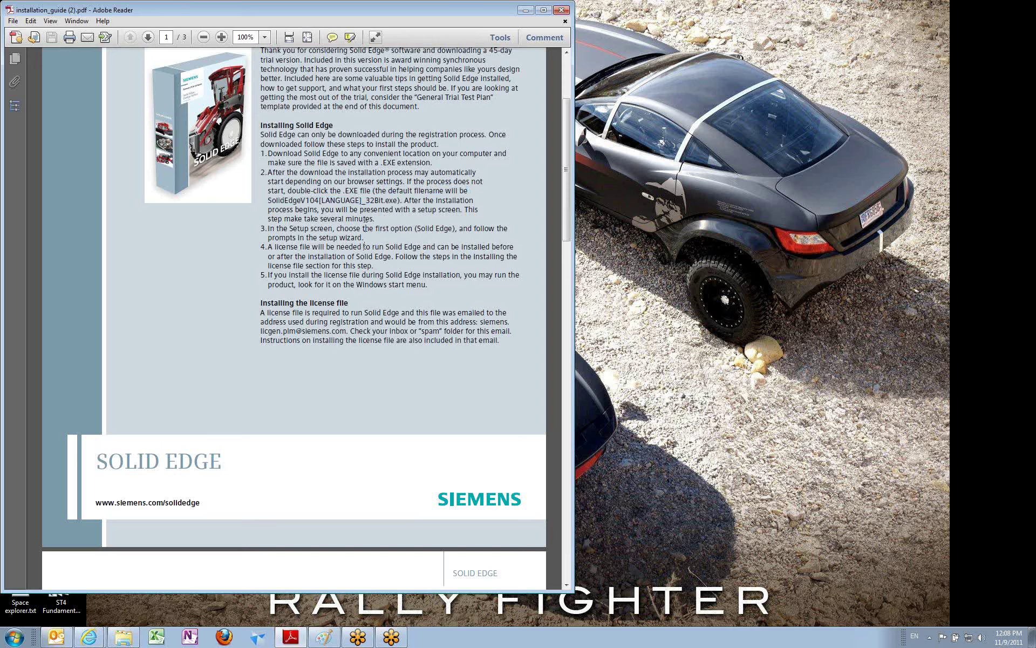
scroll(372, 193, "down", 2)
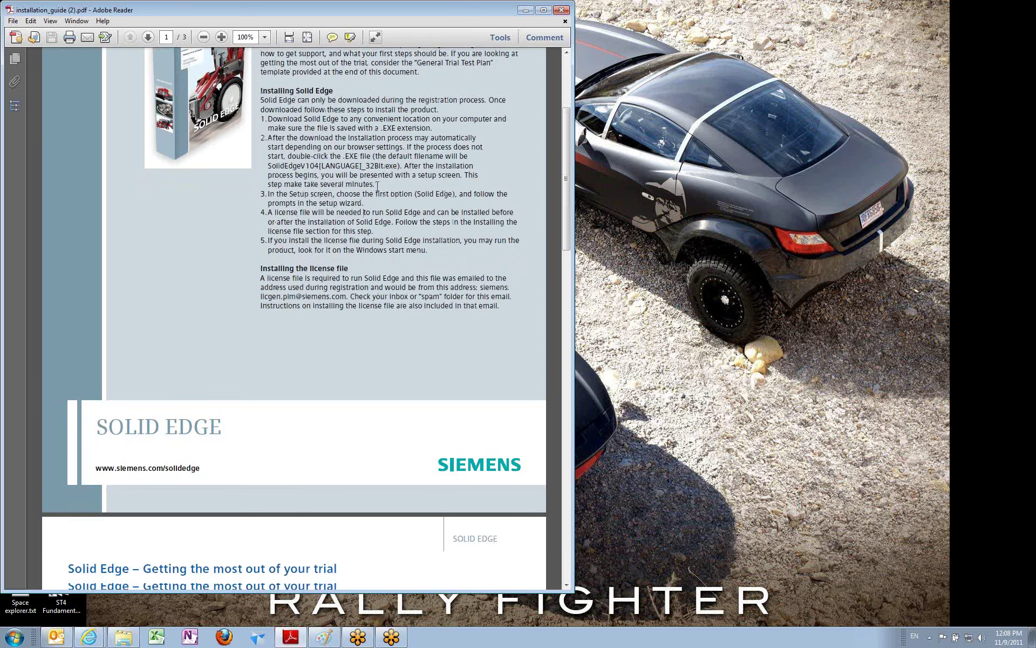
scroll(375, 190, "down", 1)
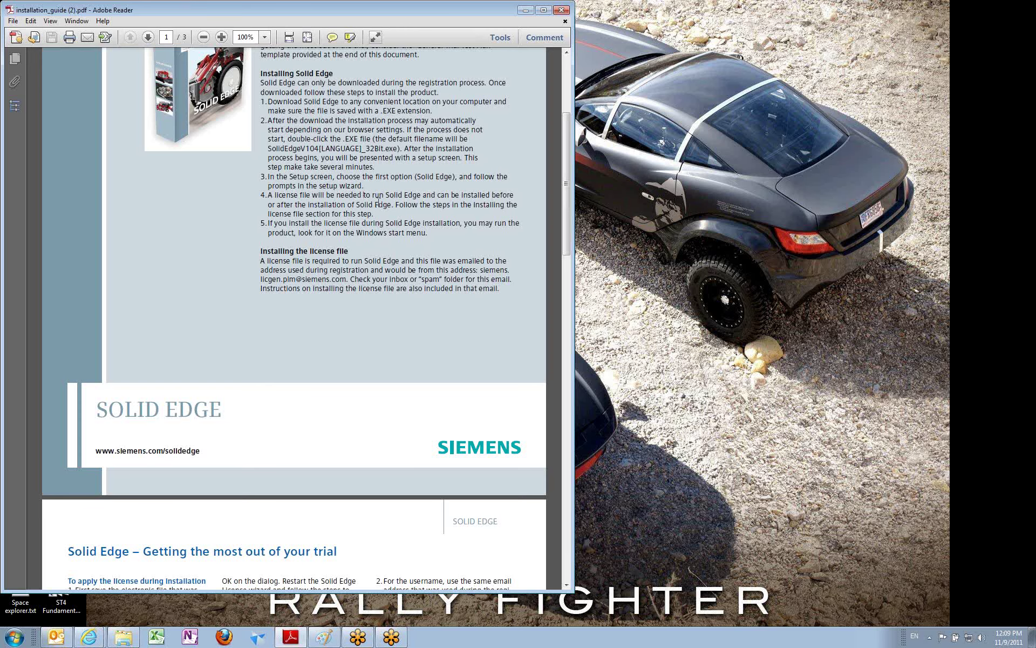
scroll(369, 221, "down", 2)
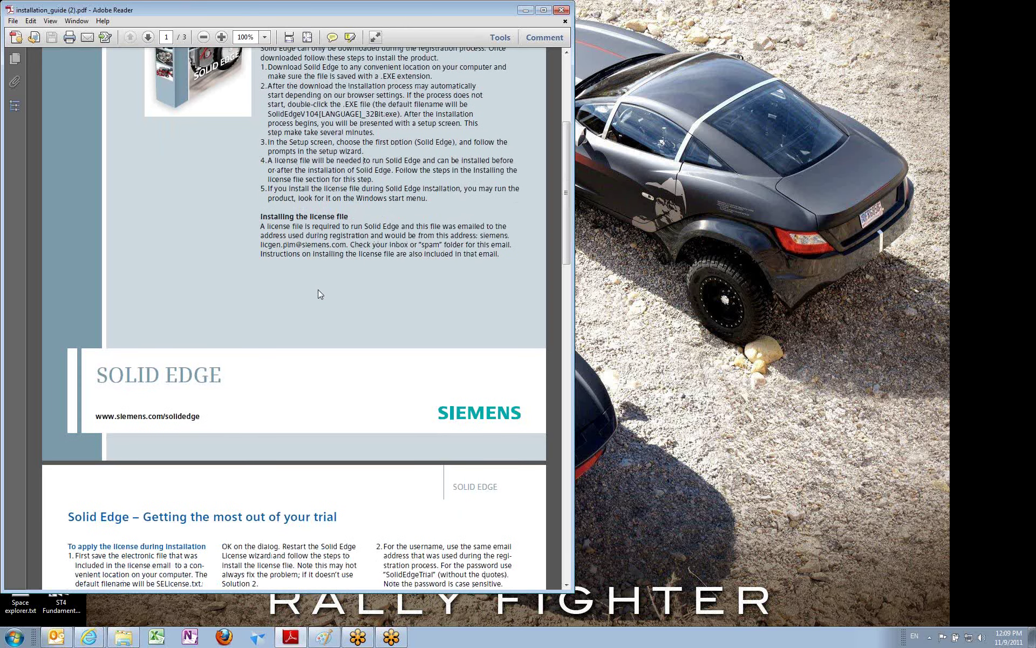
scroll(318, 292, "up", 14)
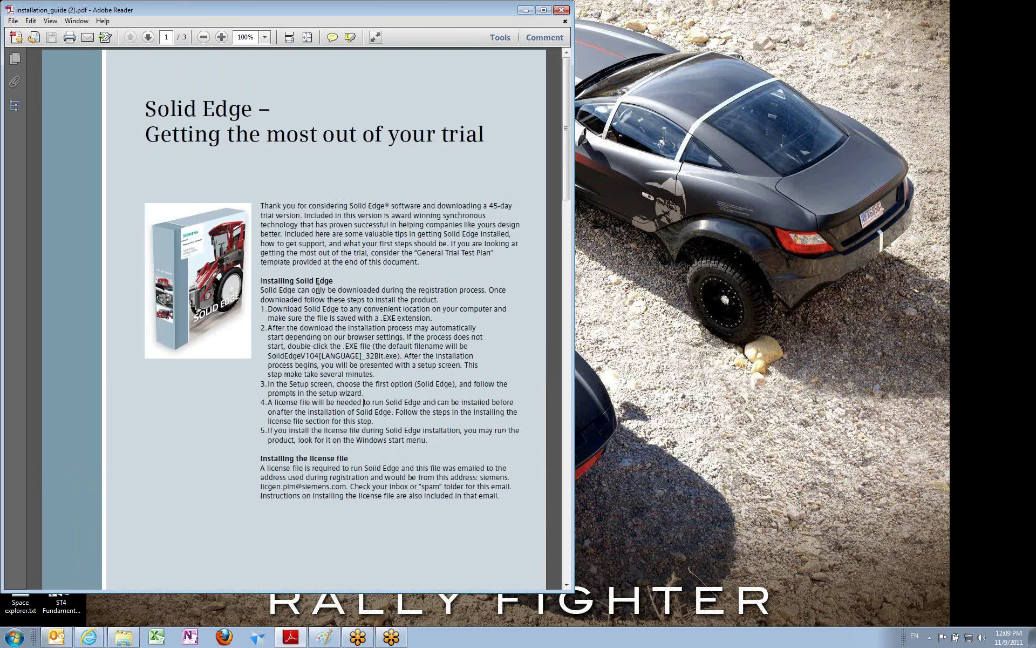
Bring the browser's Trial Center page back up, review the Processing Request text, and minimize the browser again.
left_click(90, 637)
left_click(108, 611)
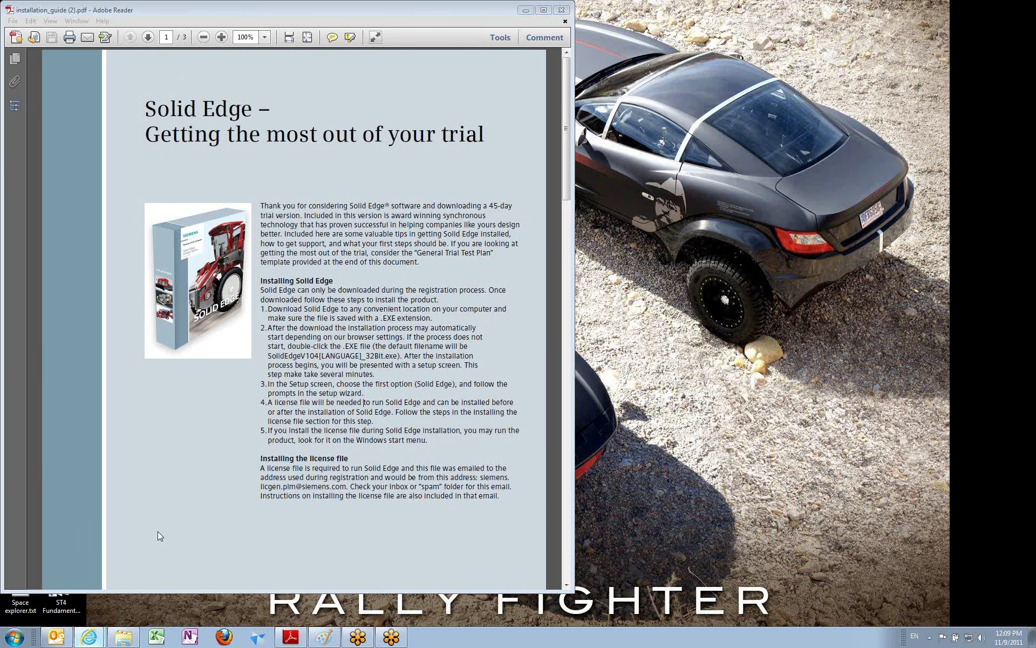
left_click(415, 114)
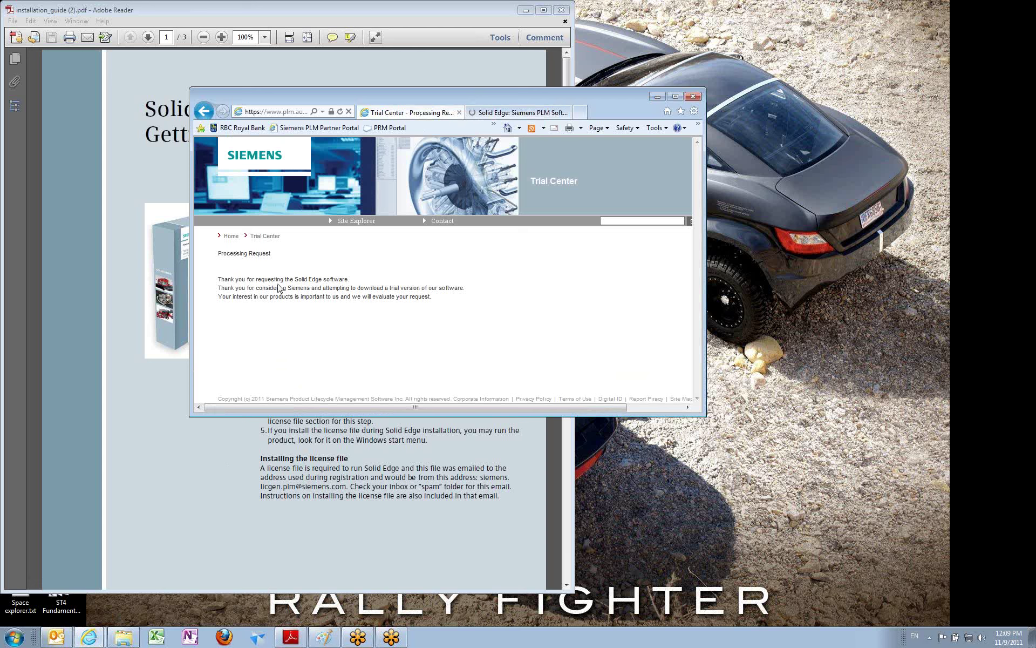
left_click_drag(219, 254, 284, 280)
left_click(319, 265)
left_click(657, 96)
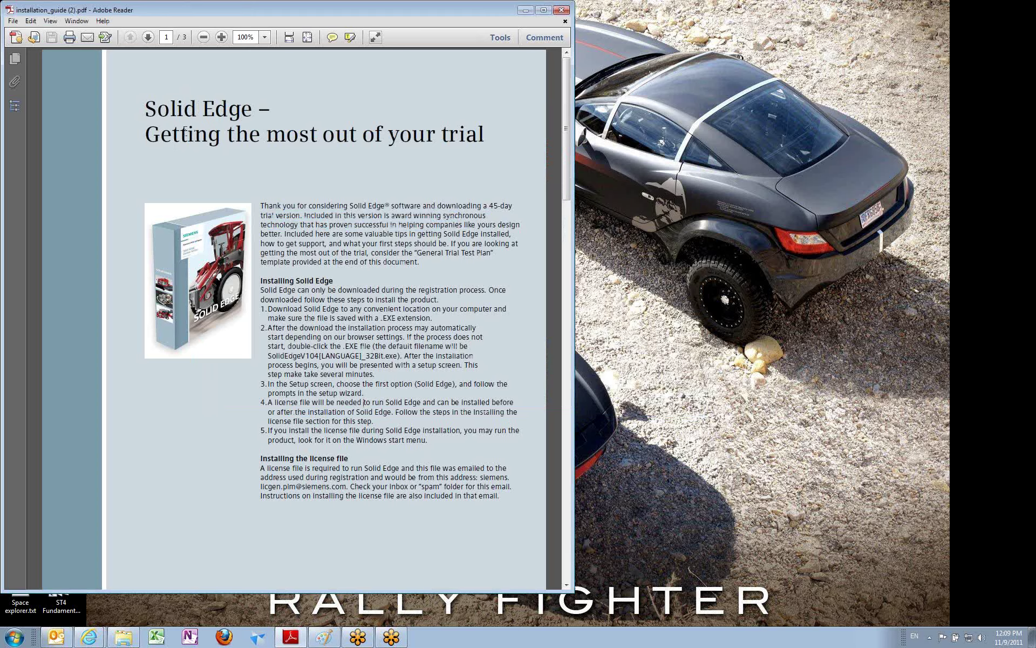
Move the installation guide window aside and open the desktop's Solid Edge License folder to inspect SElicense.dat.
left_click_drag(474, 9, 771, 8)
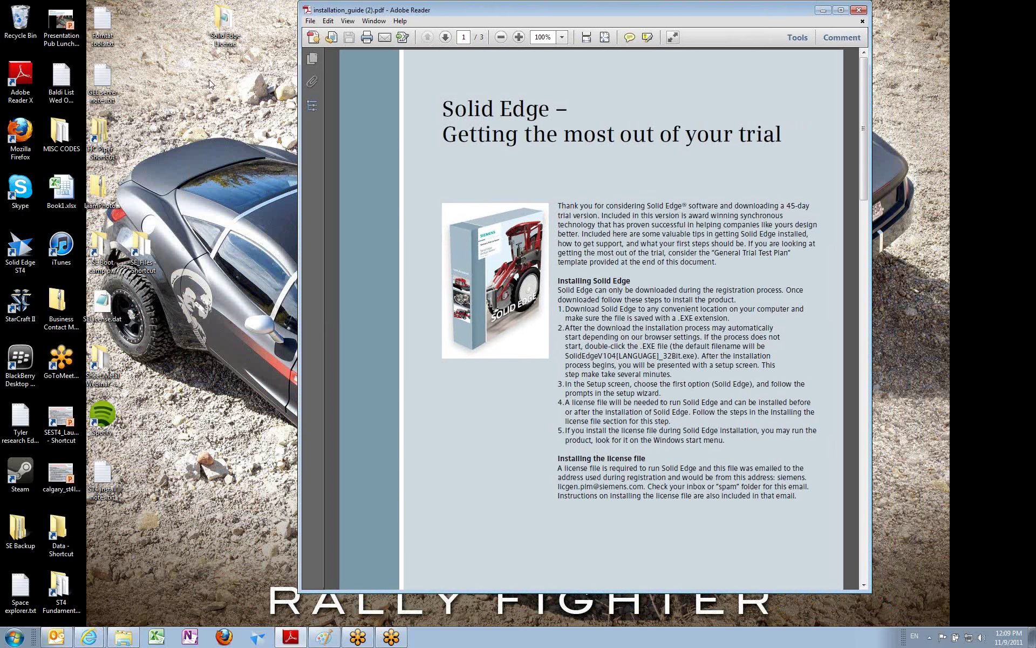
left_click(220, 27)
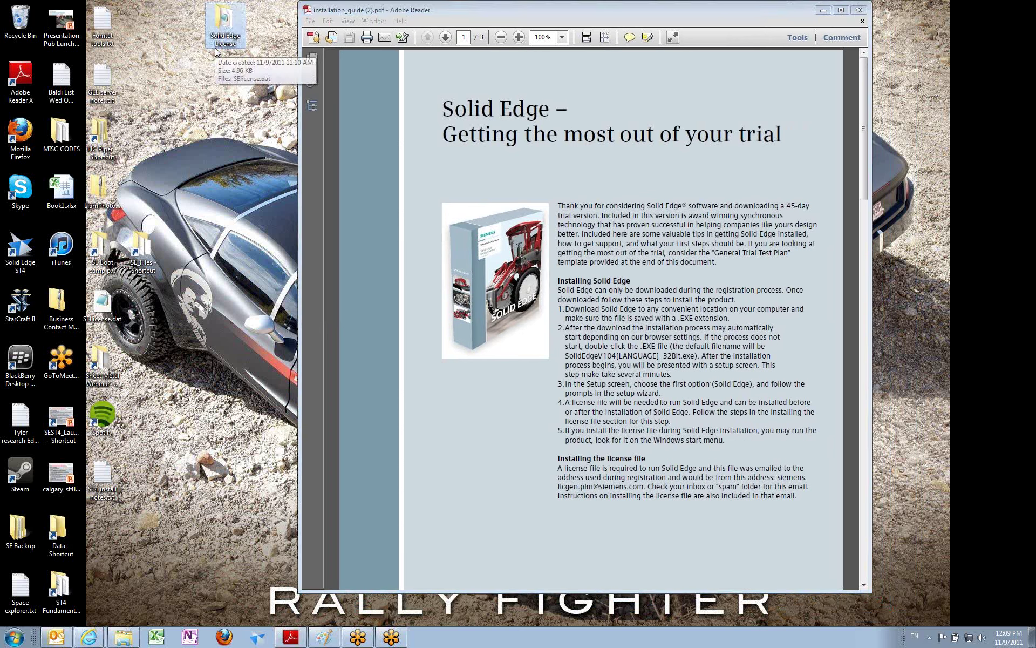
double_click(230, 44)
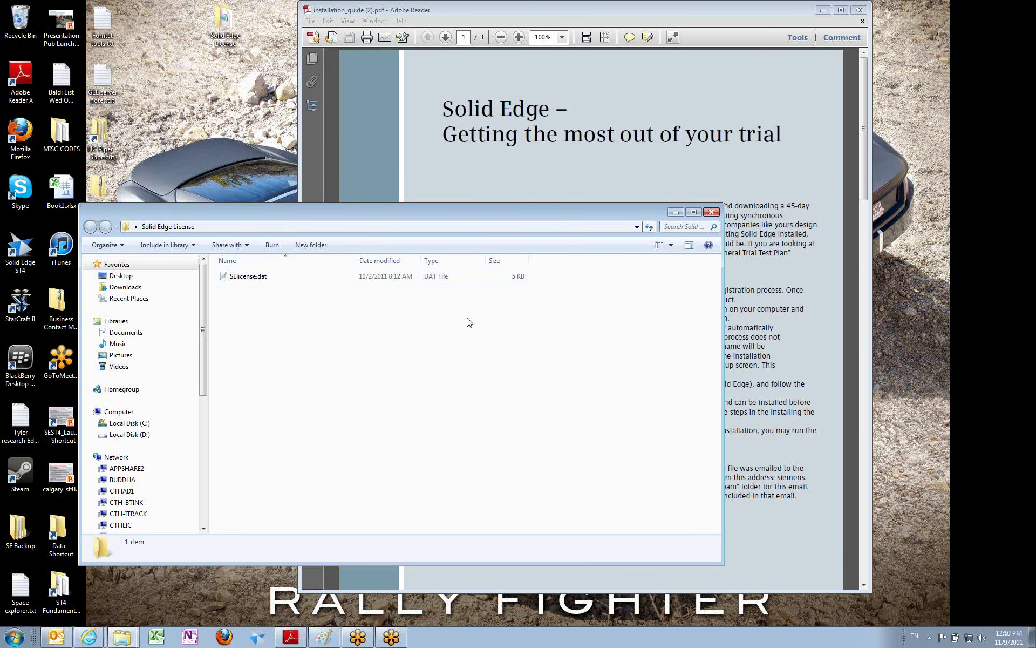
left_click(915, 171)
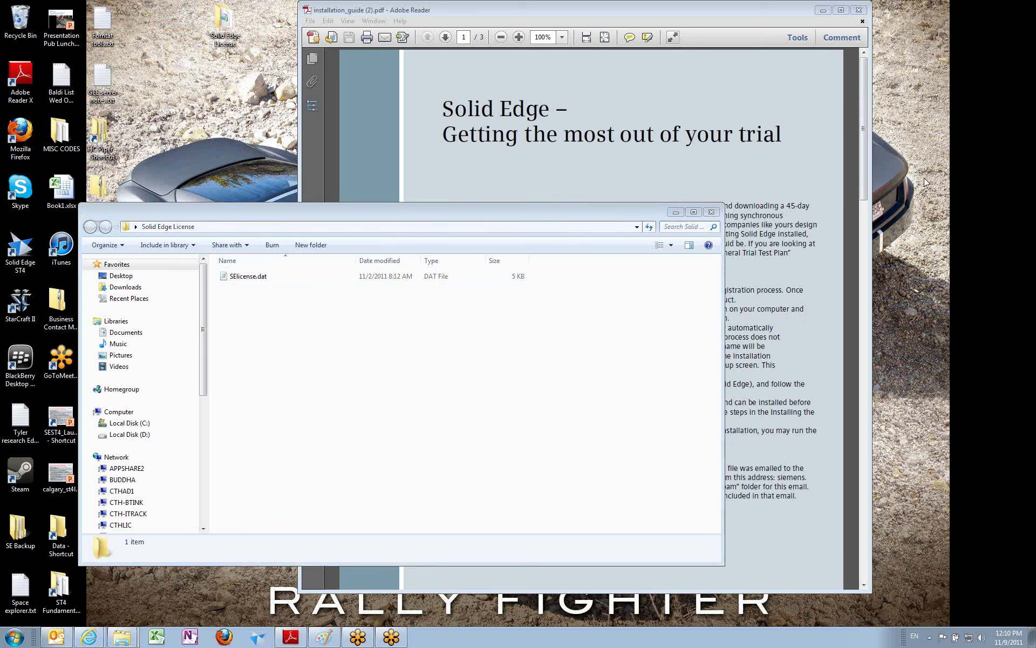
left_click(249, 279)
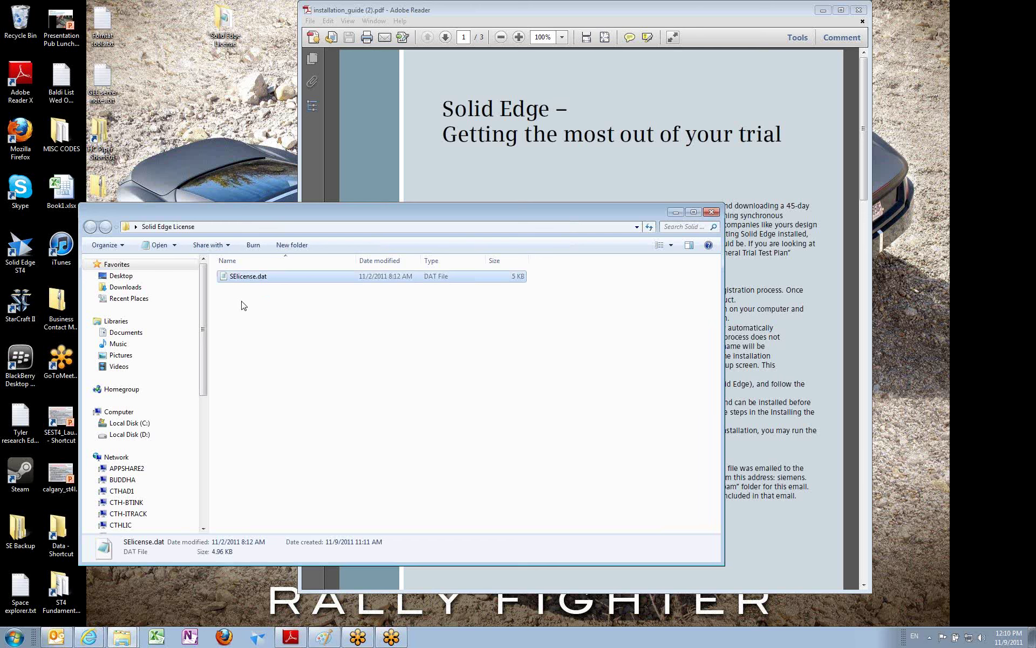
left_click(238, 320)
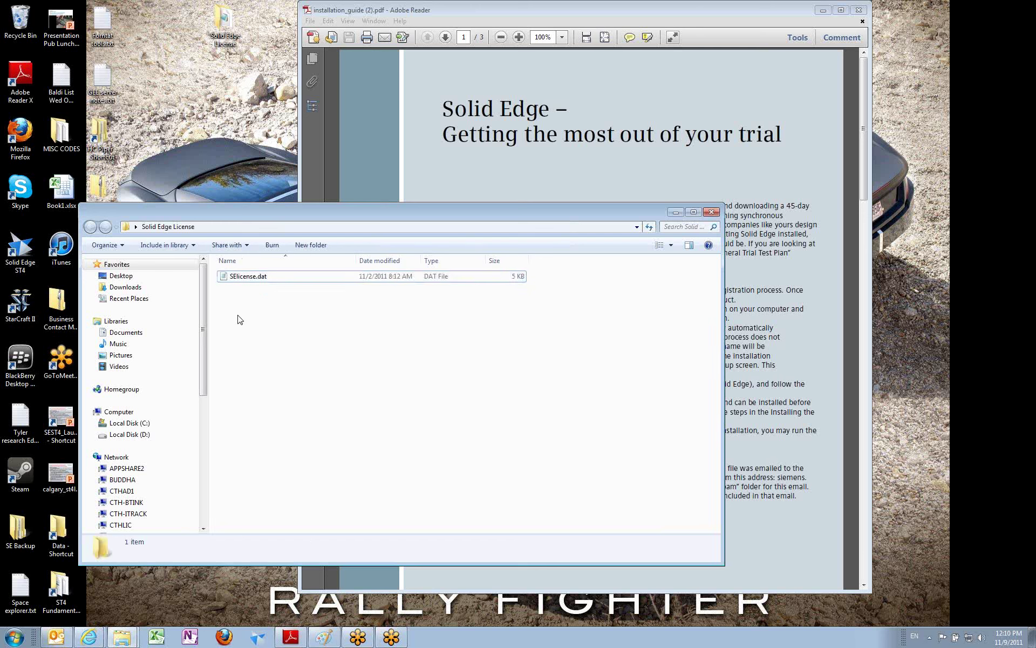
Open the License Utility from the Licensing folder of the installed Solid Edge ST4 programs.
left_click(16, 638)
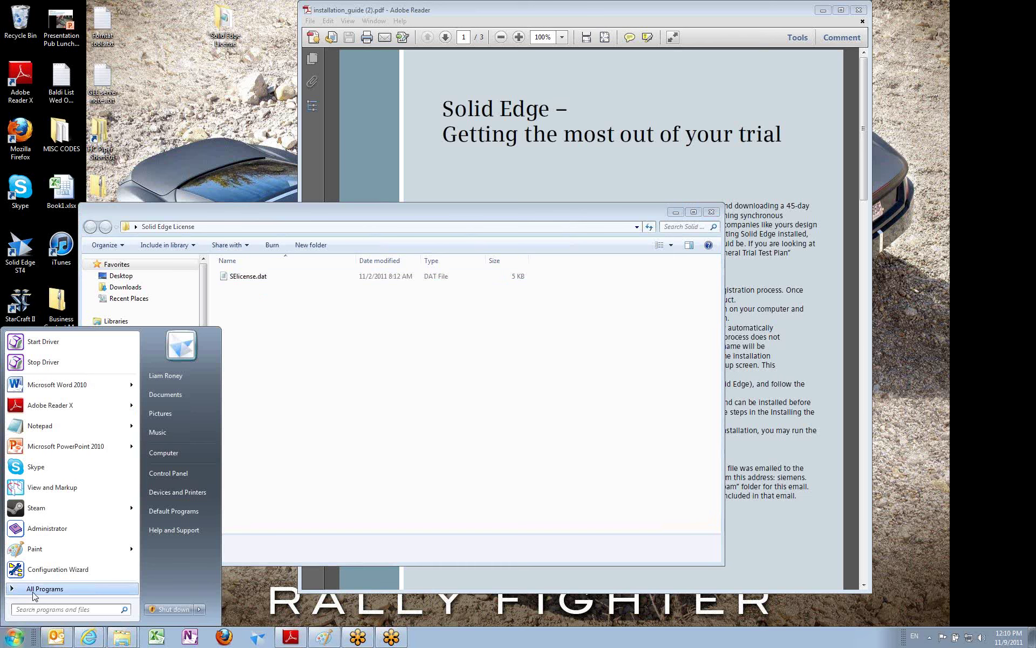
left_click(33, 589)
scroll(40, 535, "down", 1)
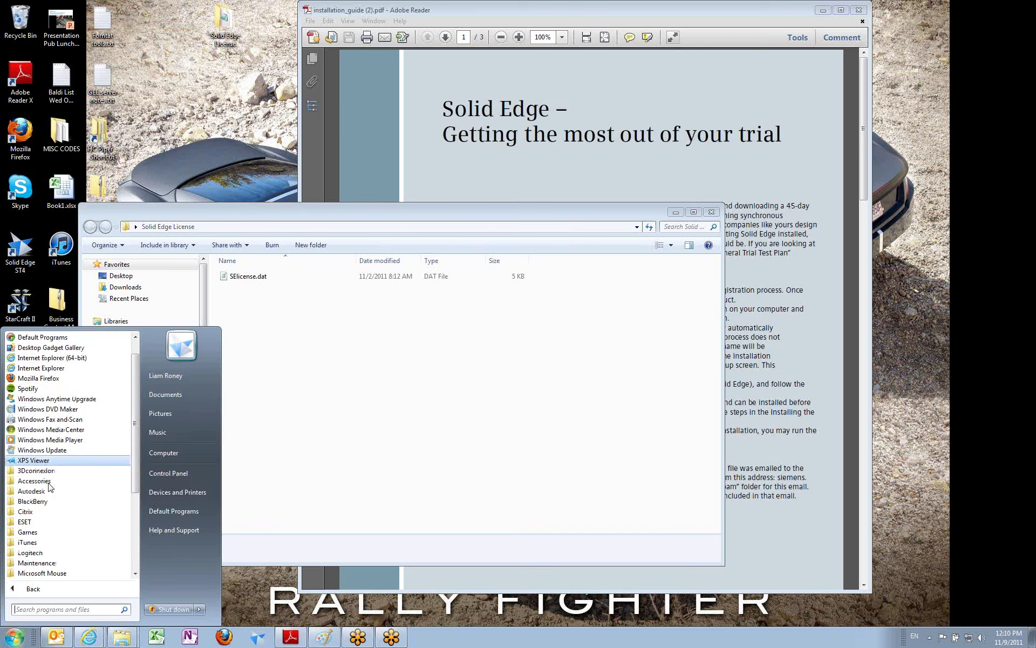
scroll(50, 488, "down", 3)
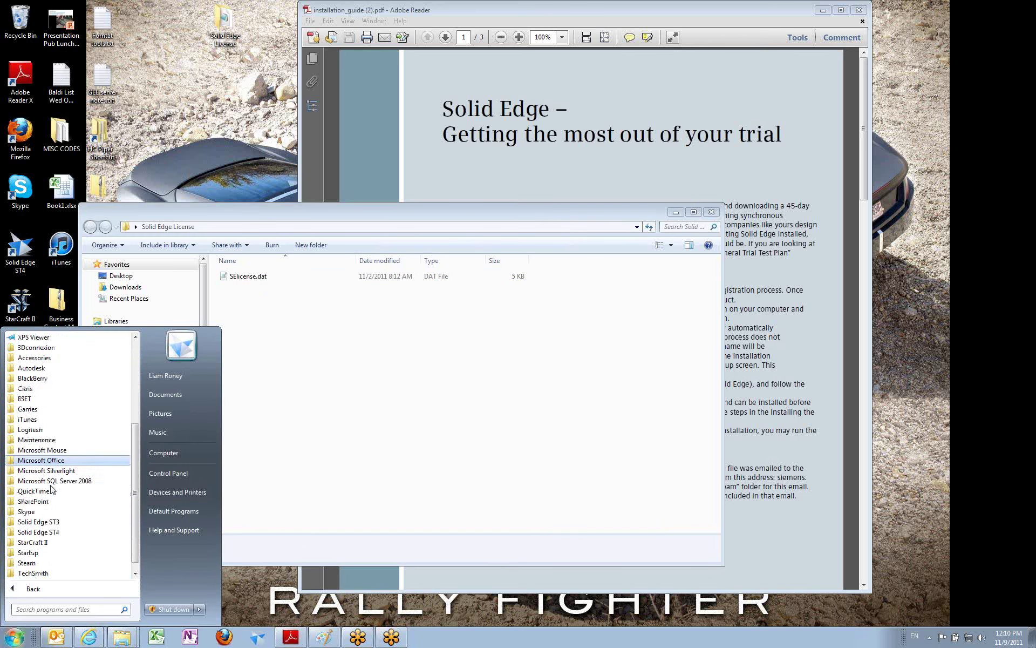
left_click(52, 533)
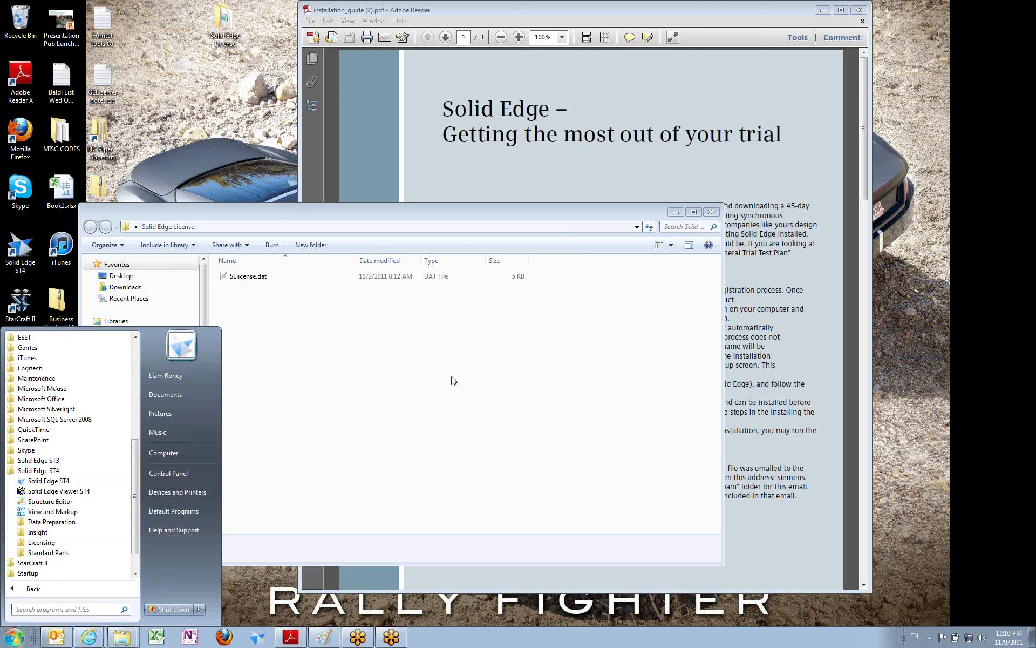
left_click(42, 544)
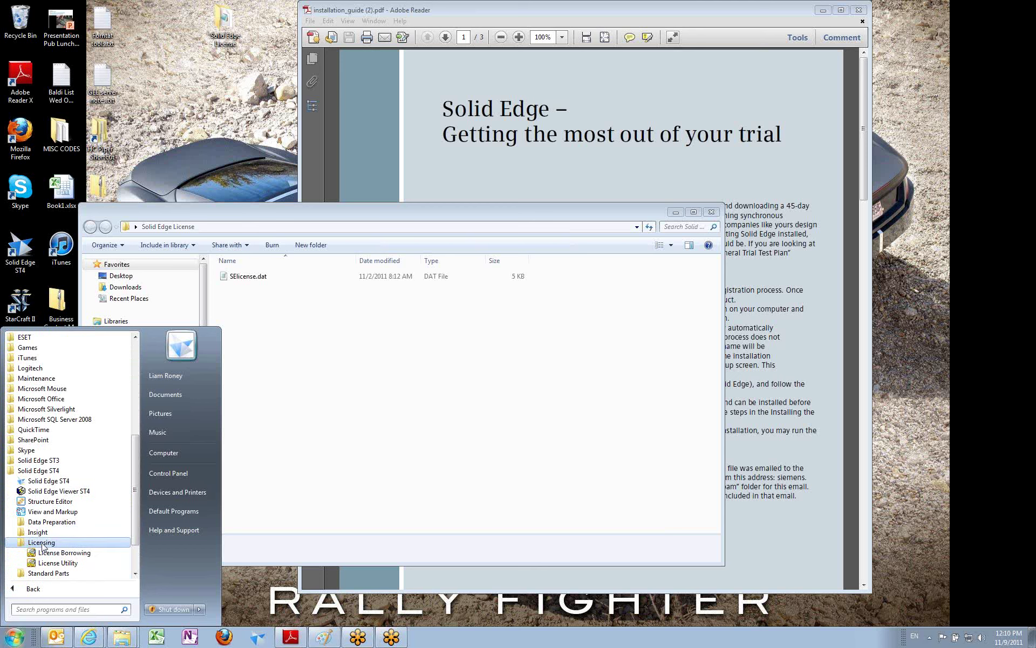
left_click(60, 562)
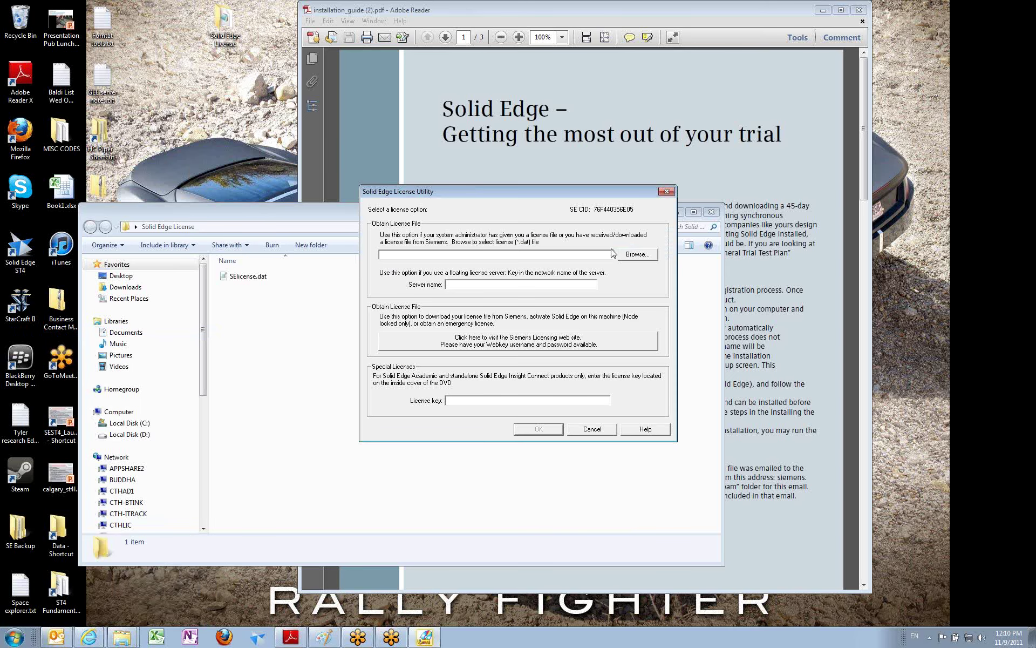
Browse for SElicense.dat in the desktop's Solid Edge License folder, and cancel both the file selection and the License Utility.
left_click(637, 255)
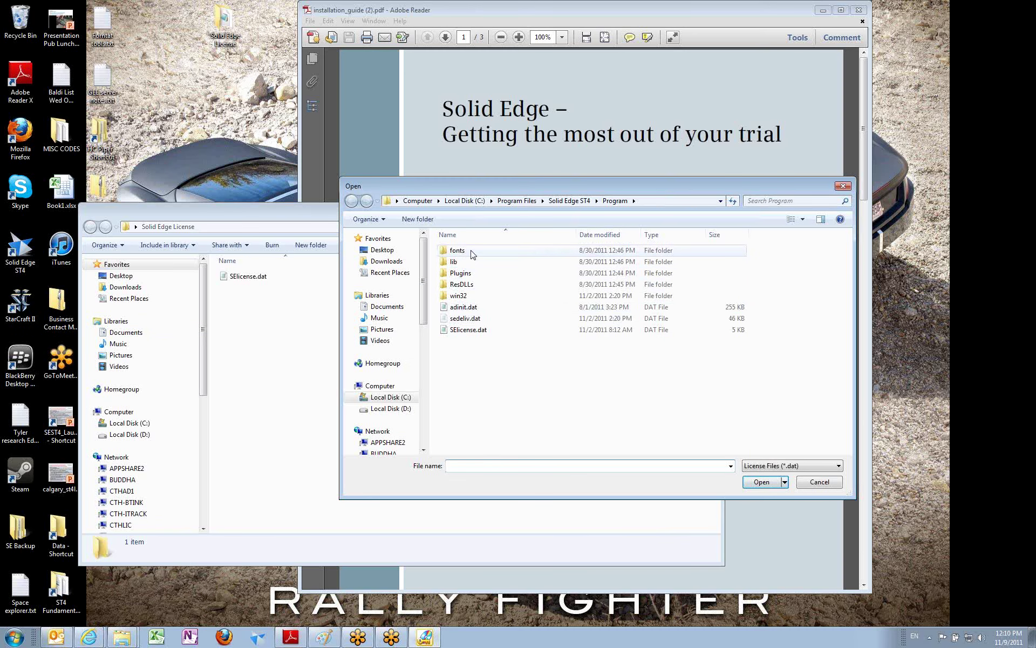
left_click(393, 250)
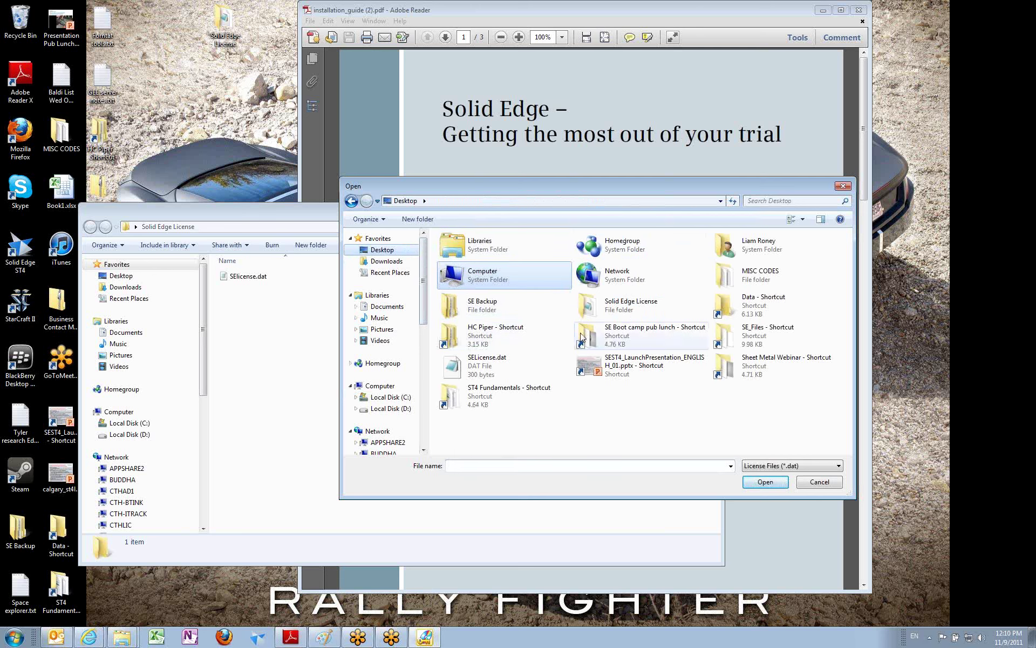
double_click(613, 310)
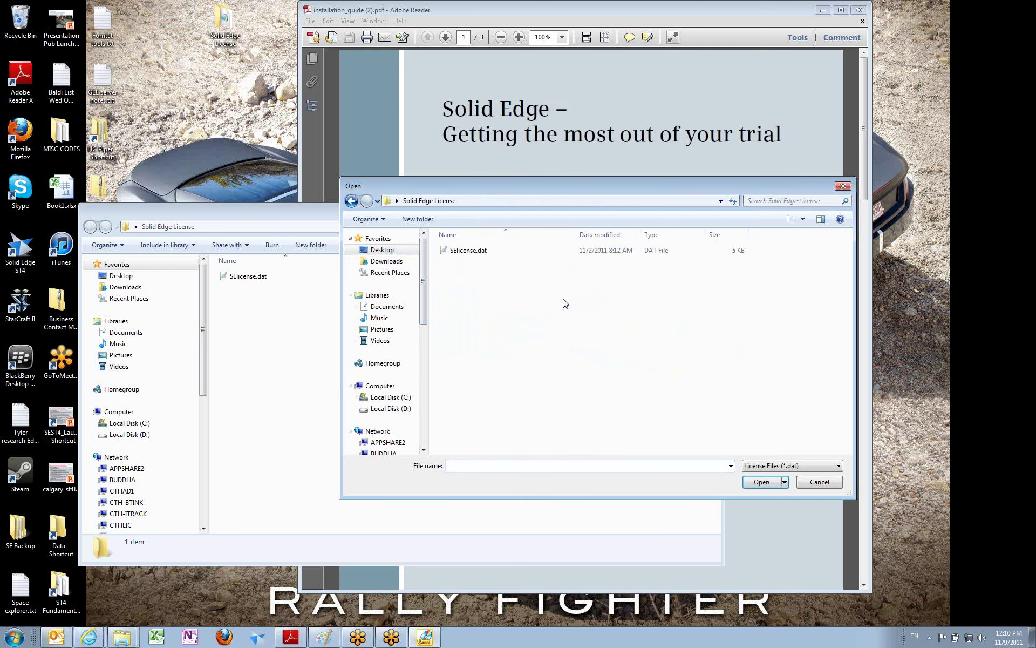
left_click(468, 251)
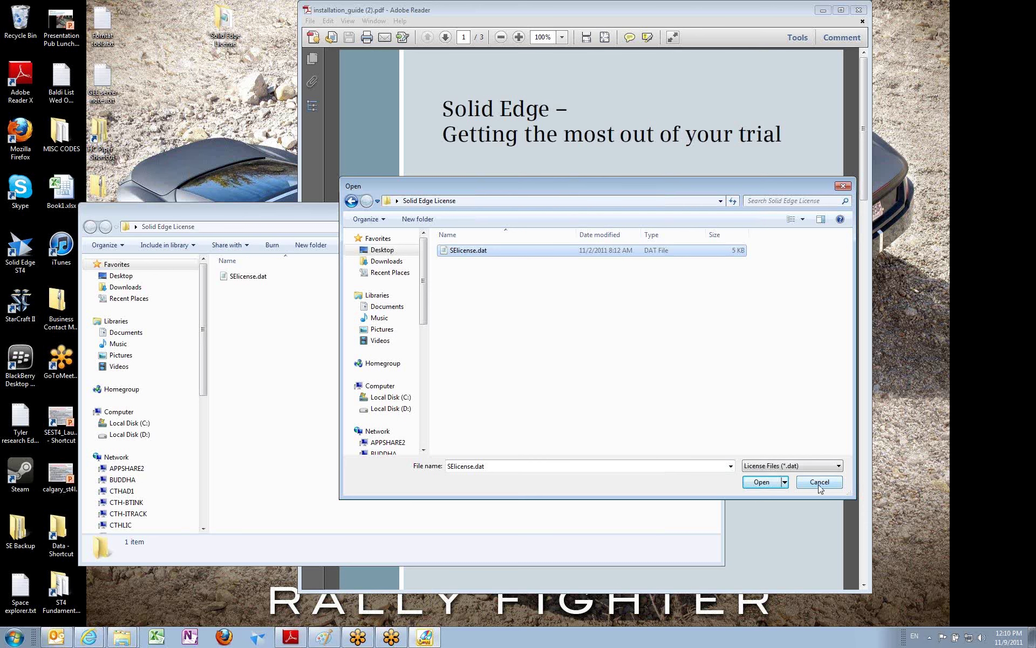
left_click(833, 483)
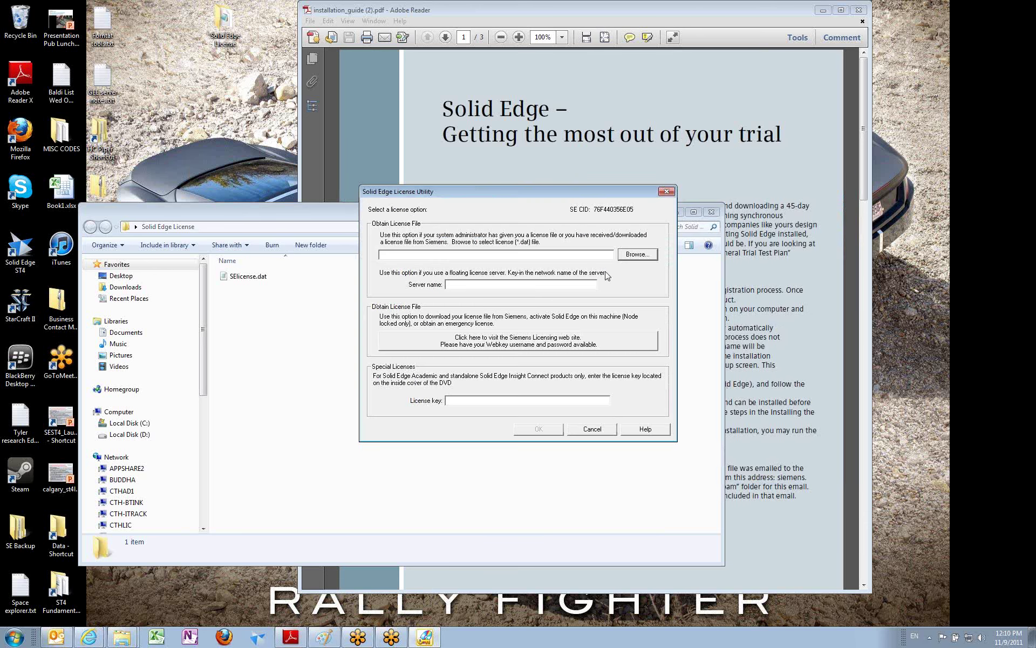
left_click(592, 428)
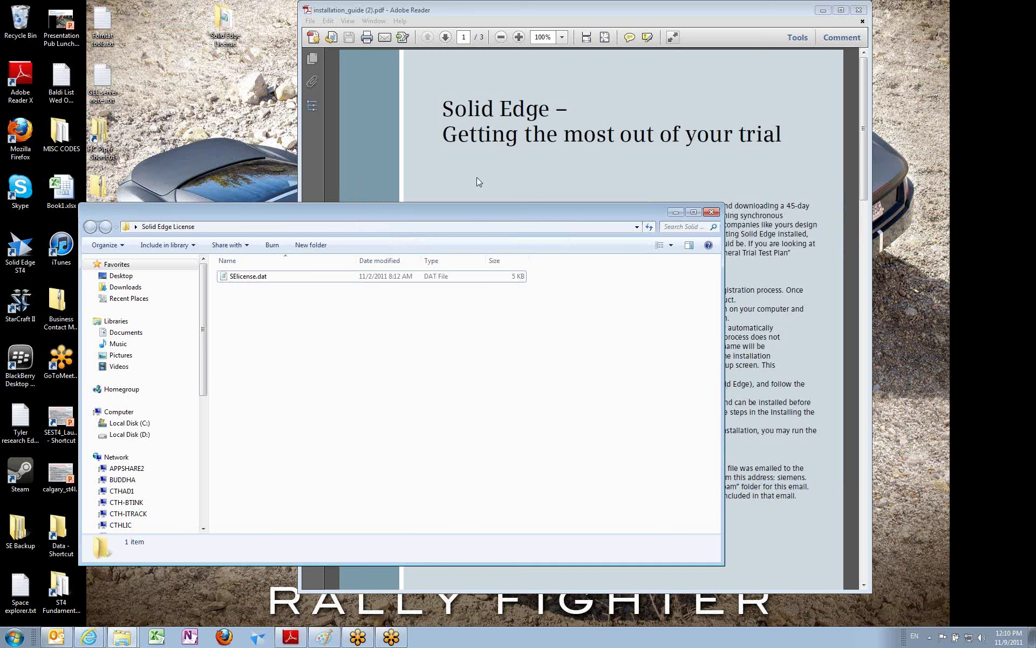
Close the Solid Edge License folder and launch Solid Edge ST4 from the desktop, minimizing the installation guide.
left_click(710, 213)
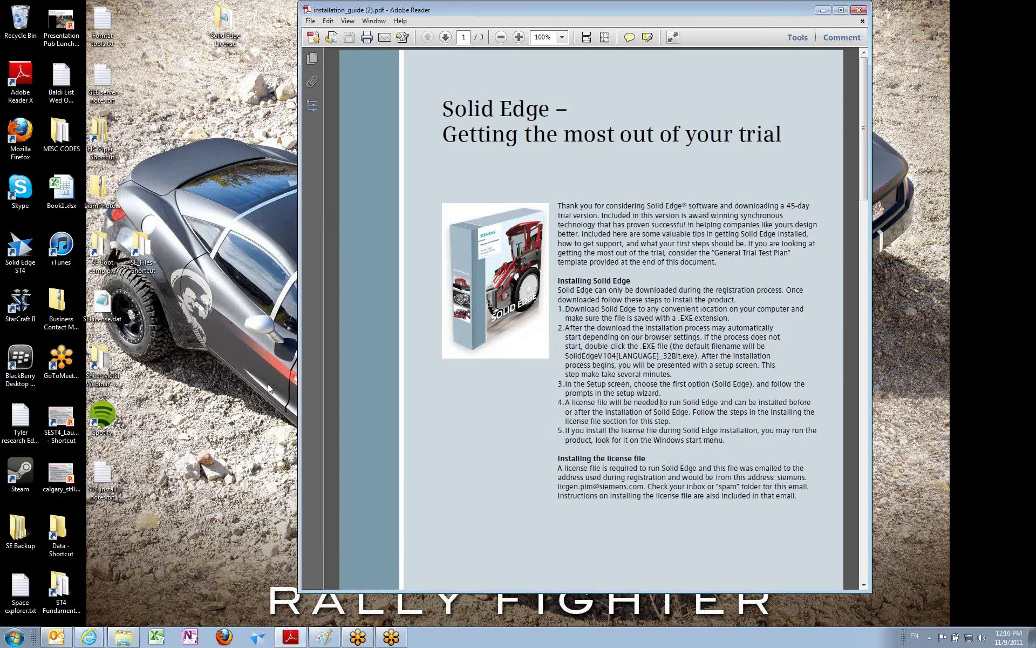
left_click(24, 251)
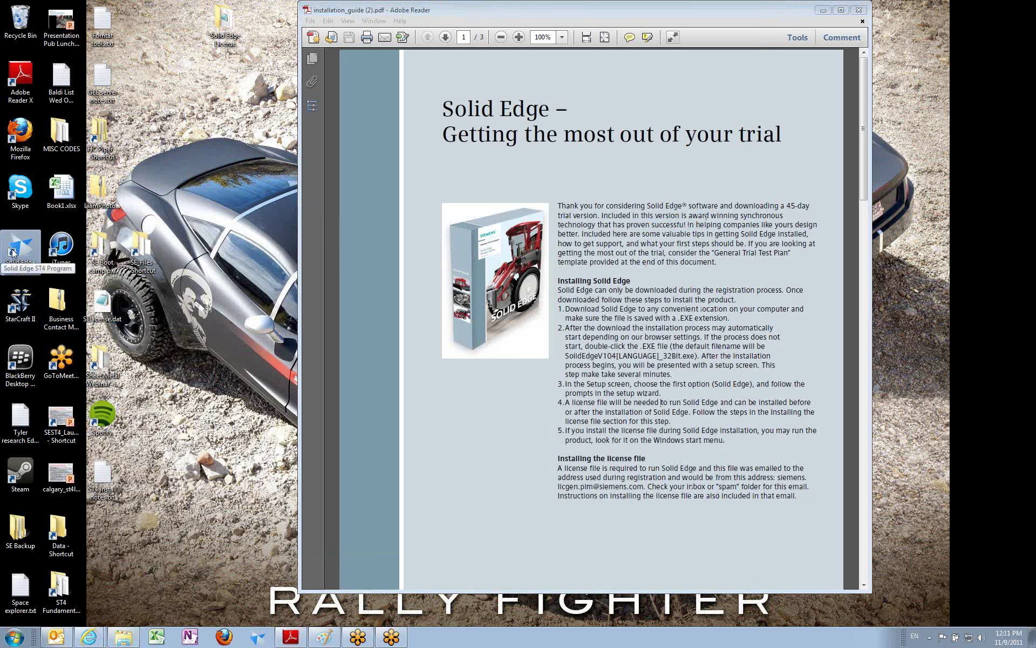
double_click(14, 253)
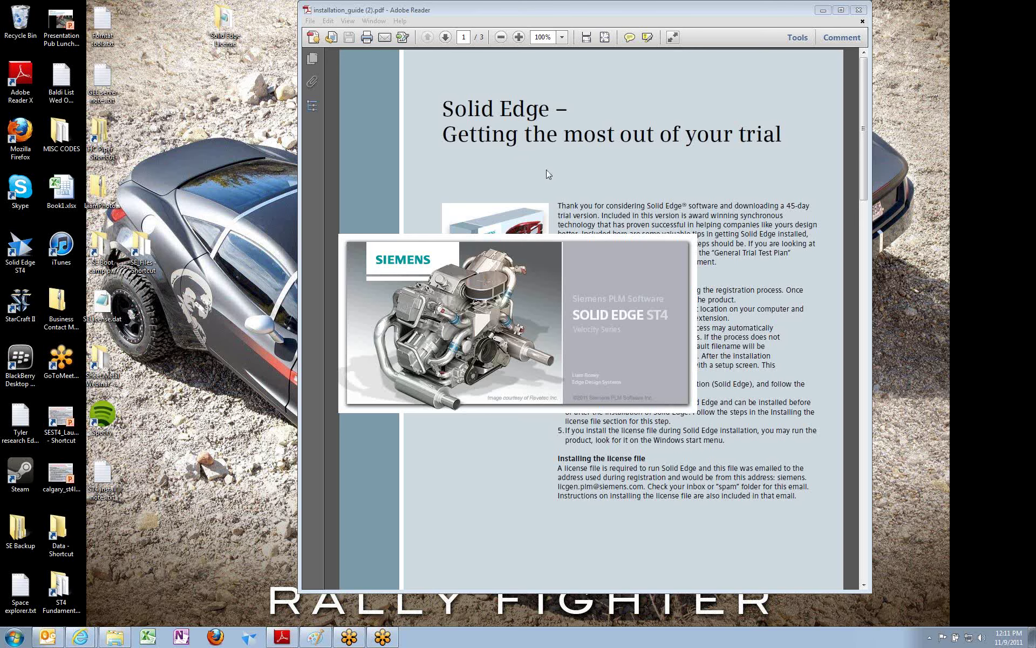
left_click(822, 10)
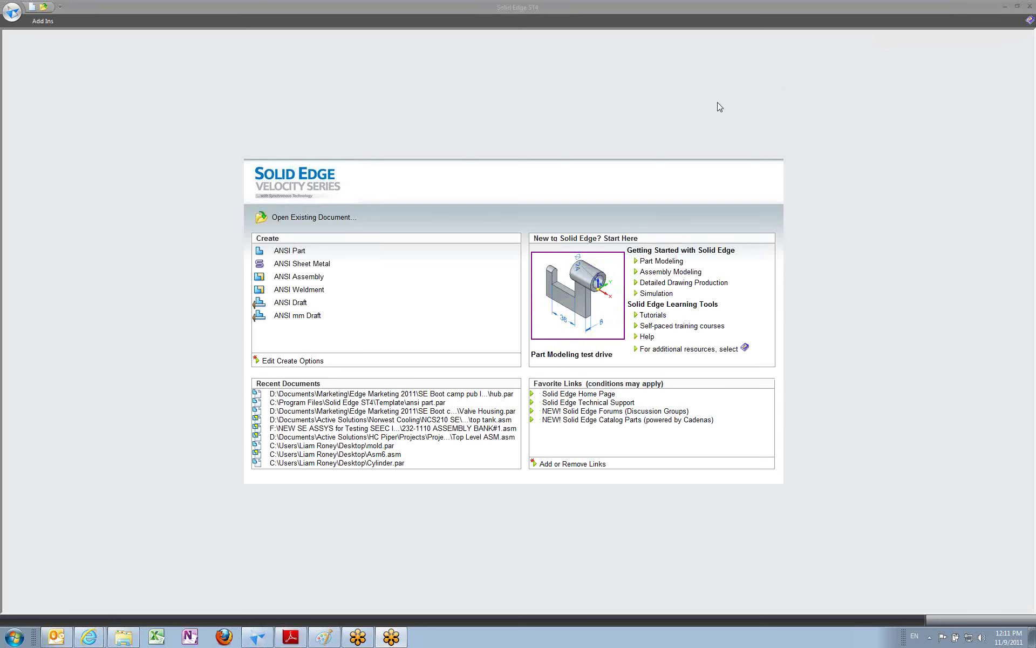
left_click(474, 7)
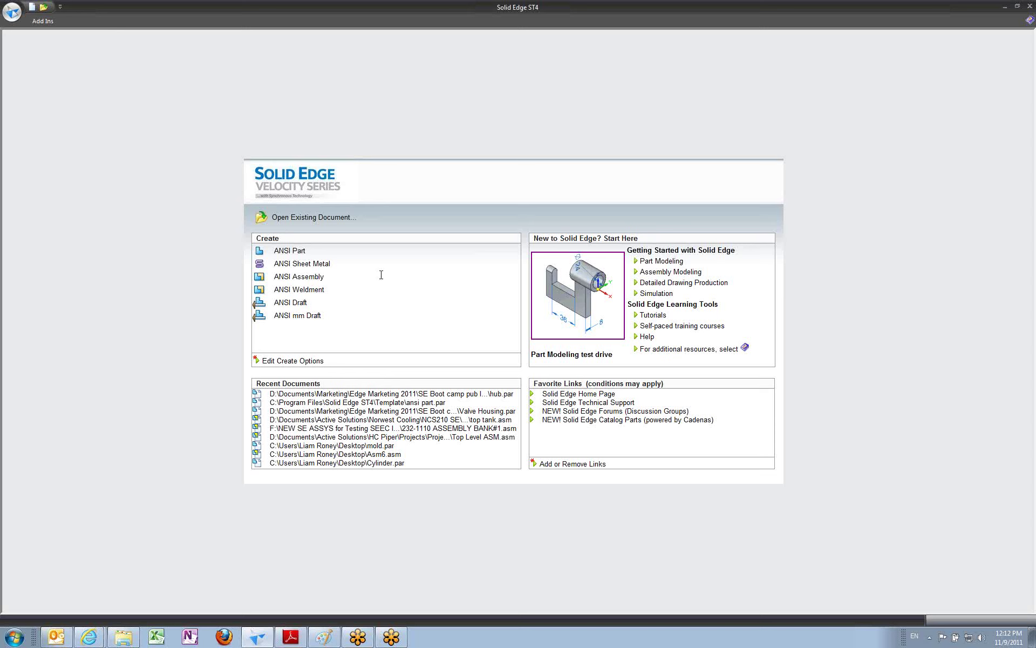
left_click(879, 22)
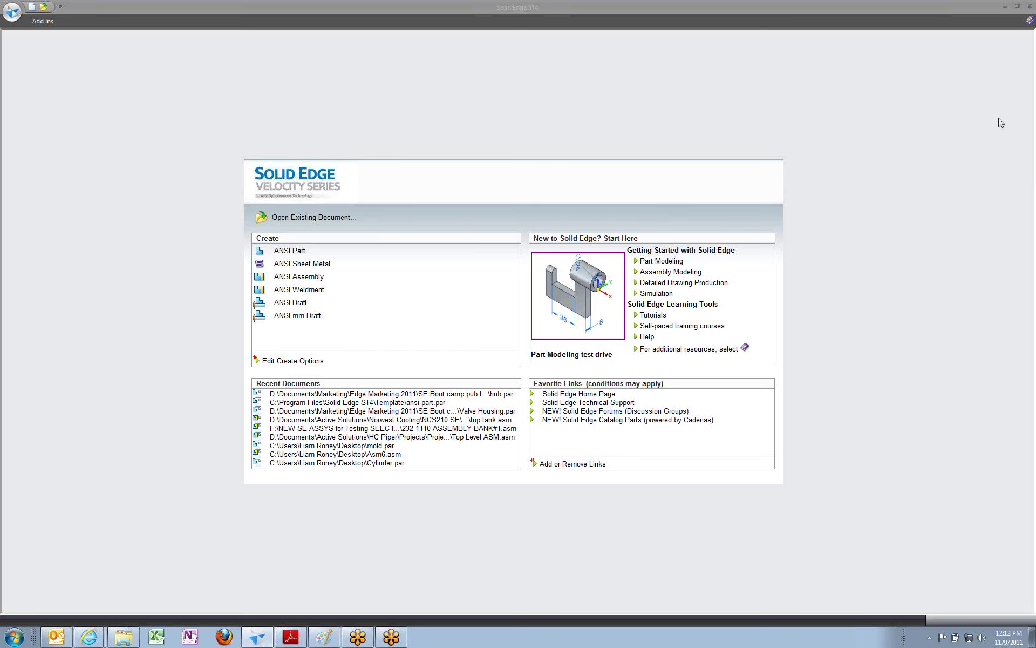
left_click(720, 14)
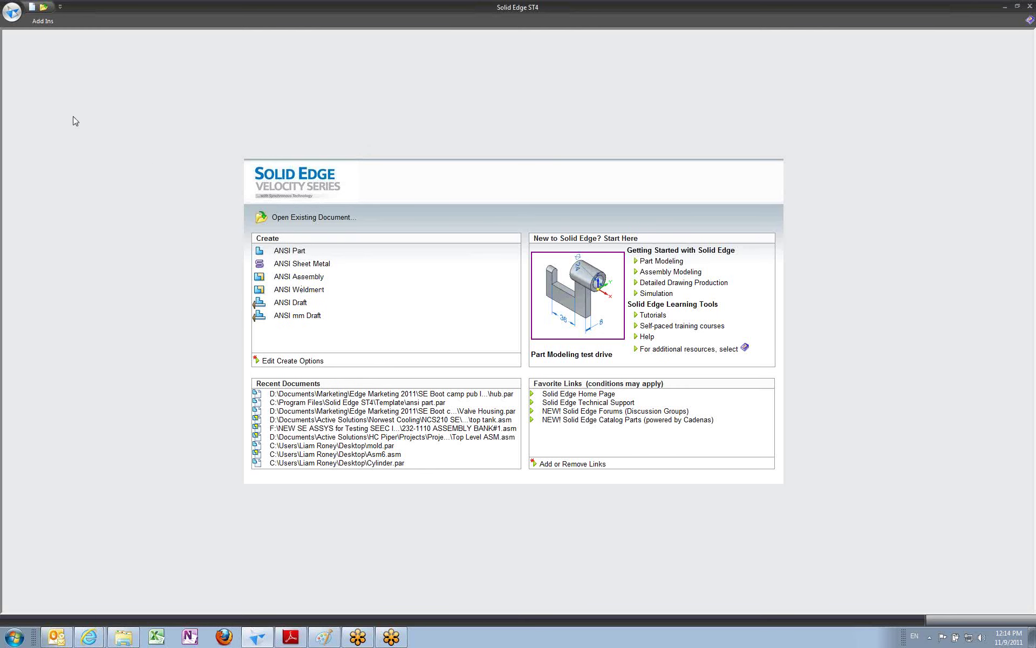
Bring up the New document dialog and display its additional set of templates.
left_click(6, 19)
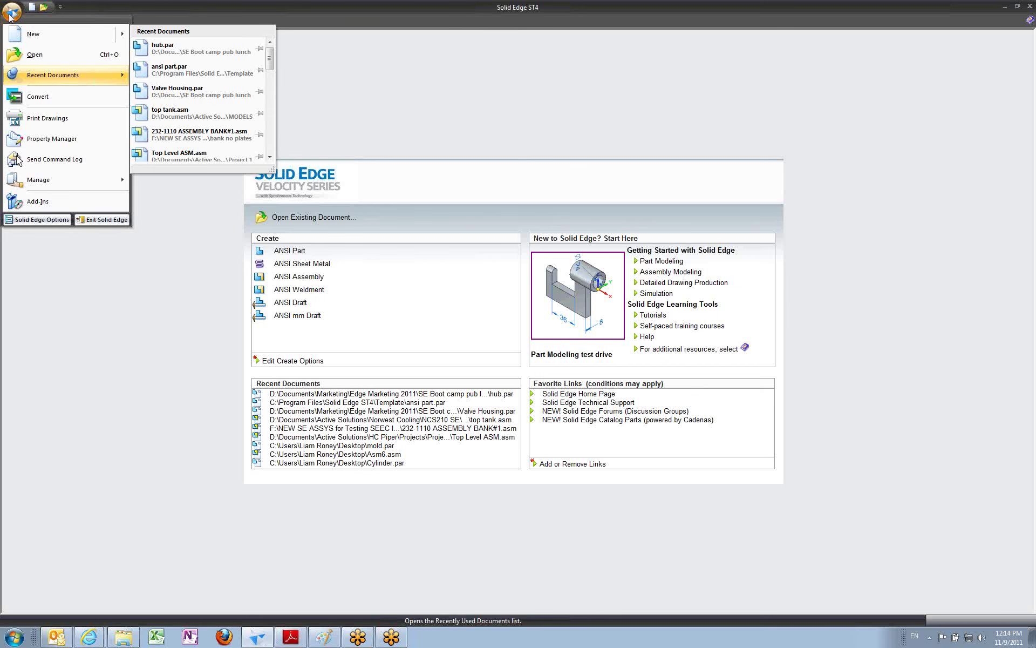
mouse_move(22, 34)
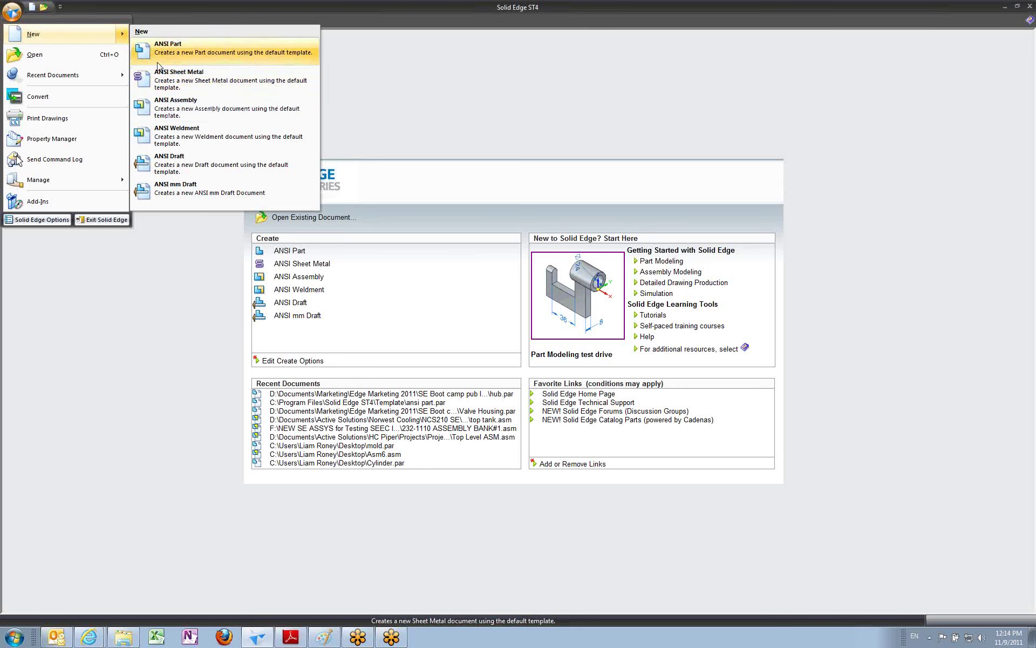
left_click(30, 35)
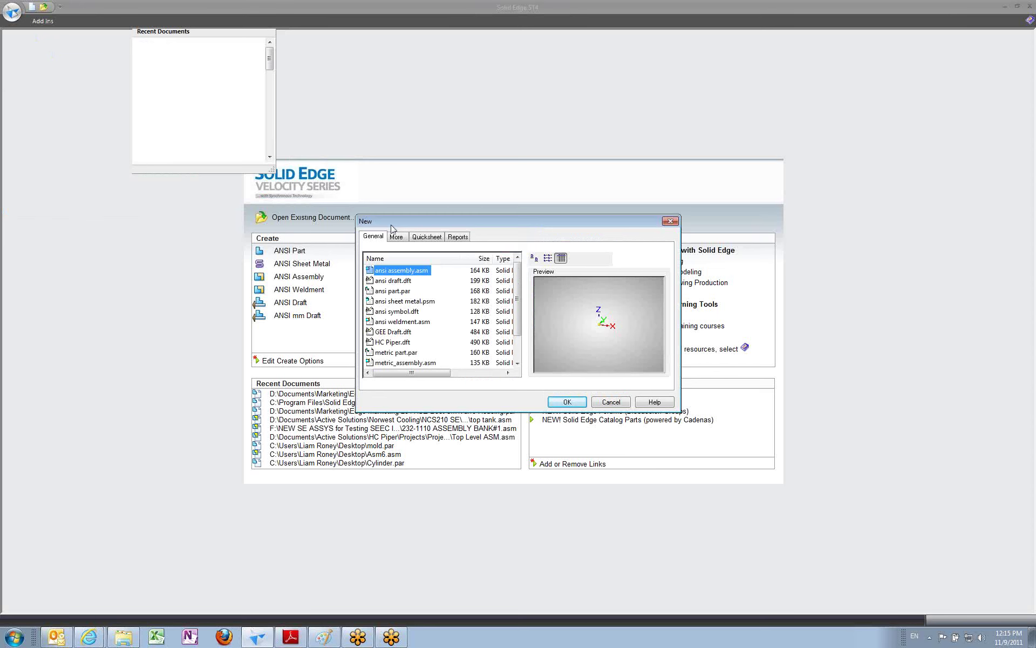
left_click_drag(398, 226, 402, 190)
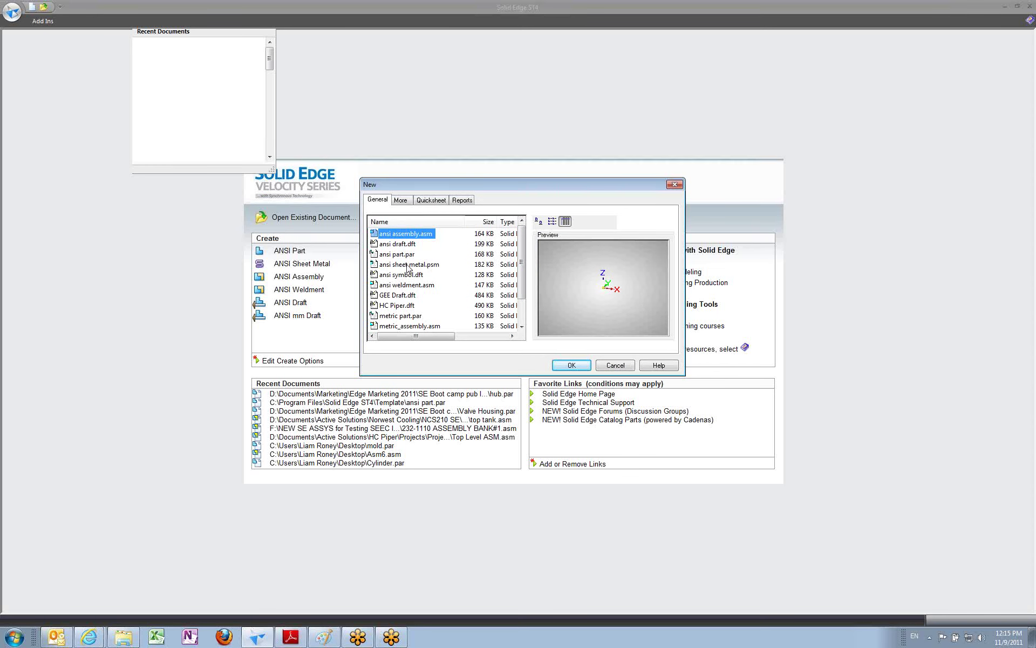
left_click(400, 201)
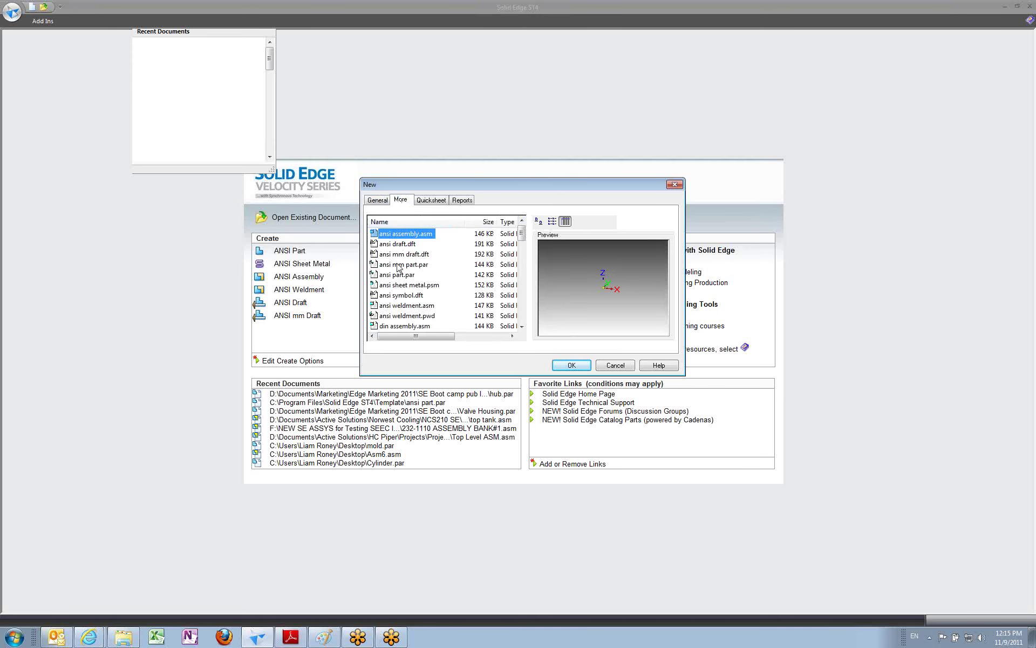
Preview the draft, part, sheet metal, weldment and assembly templates, from the ANSI entries through din assembly.asm.
left_click(407, 245)
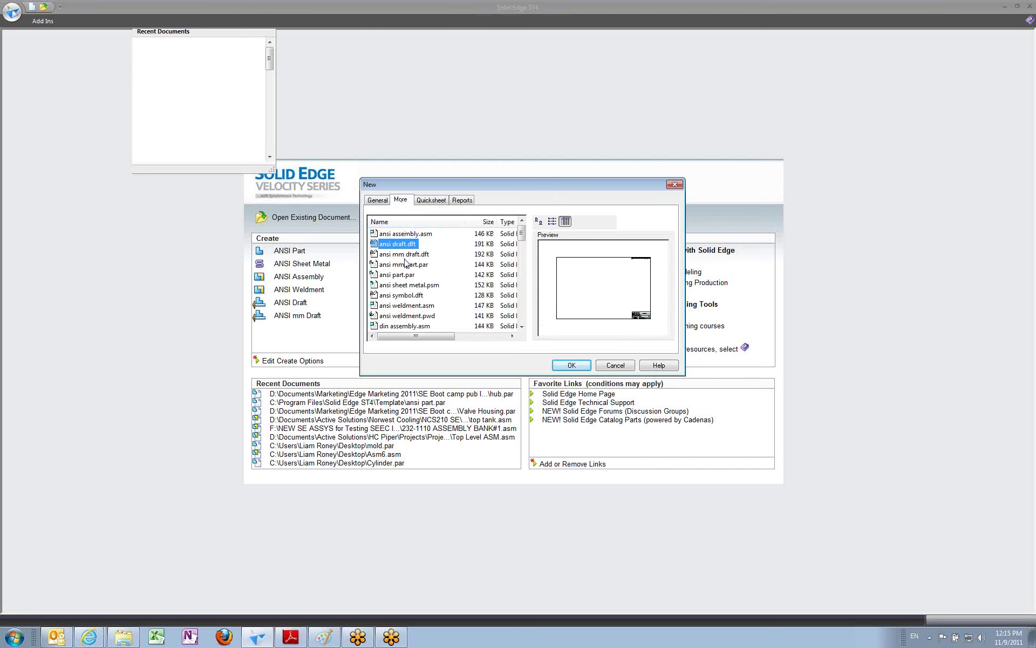
left_click(406, 264)
left_click(406, 274)
left_click(406, 284)
left_click(406, 294)
left_click(406, 305)
left_click(409, 325)
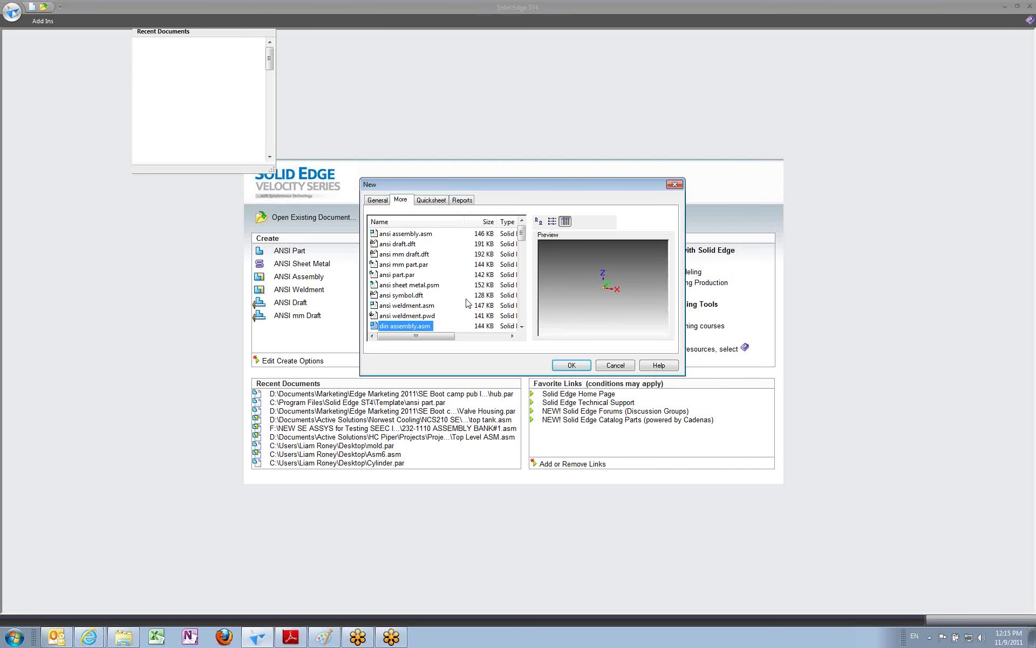
left_click(424, 244)
left_click(420, 236)
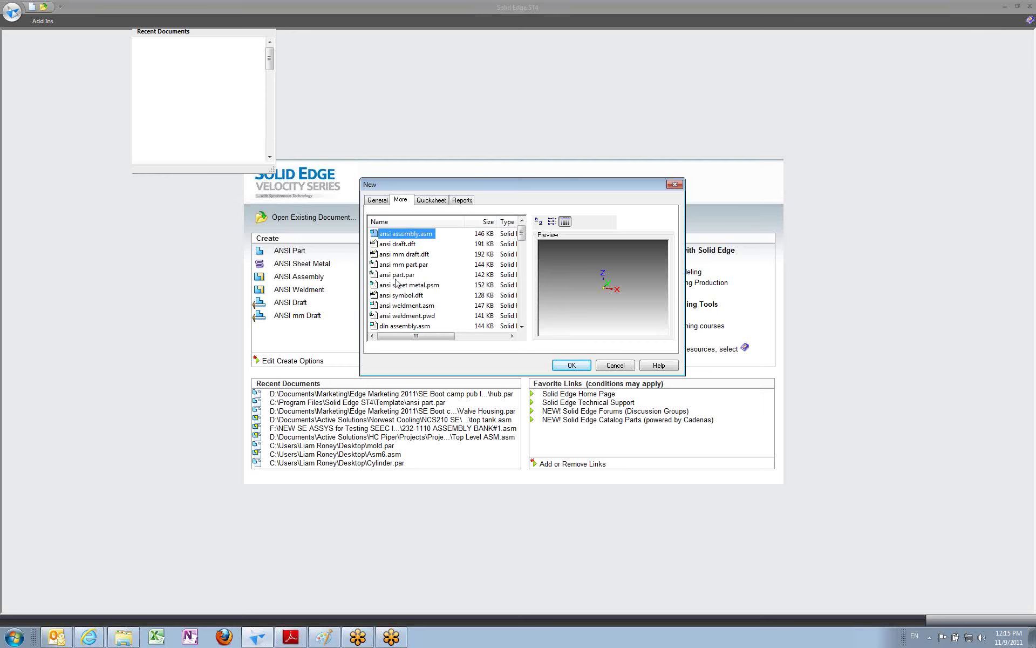
Examine the metric part templates ansi mm part.par and iso part.par, and cancel creating a new document.
left_click(398, 265)
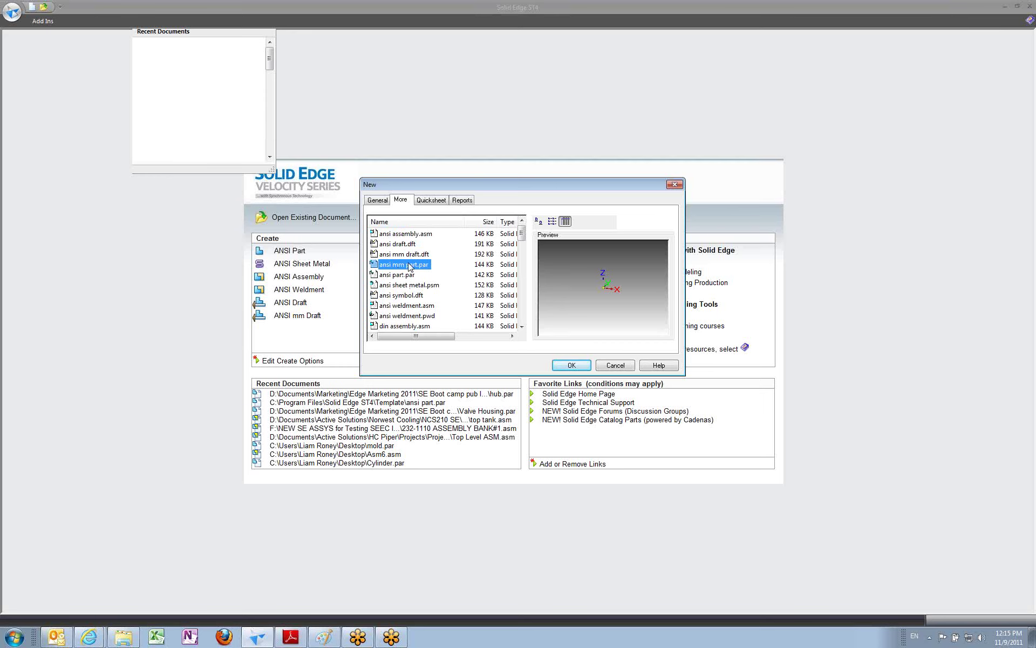
left_click_drag(520, 240, 514, 286)
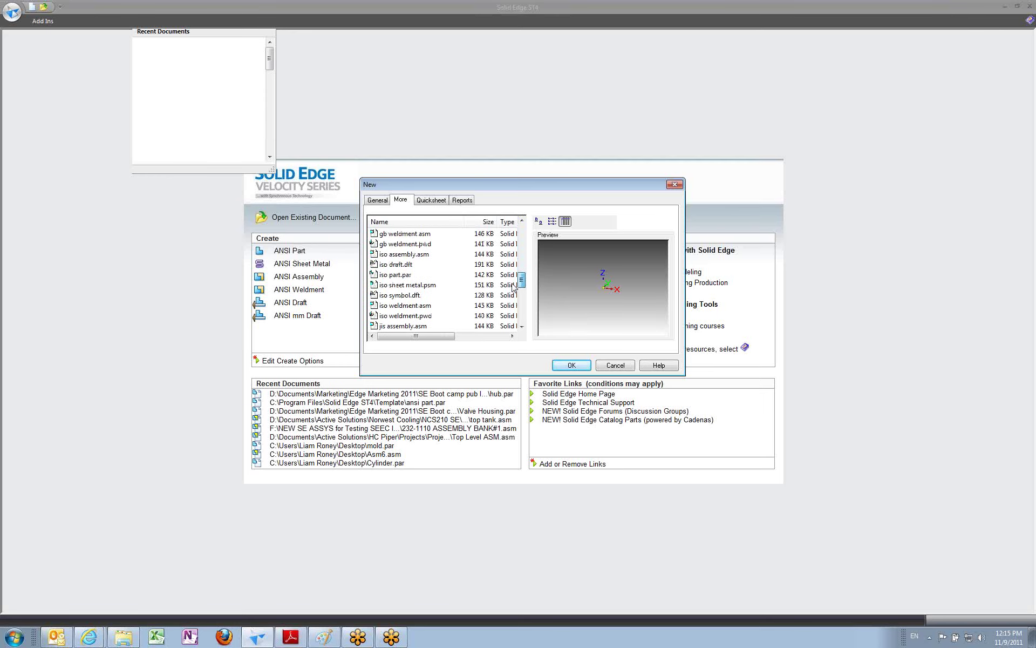
left_click(392, 275)
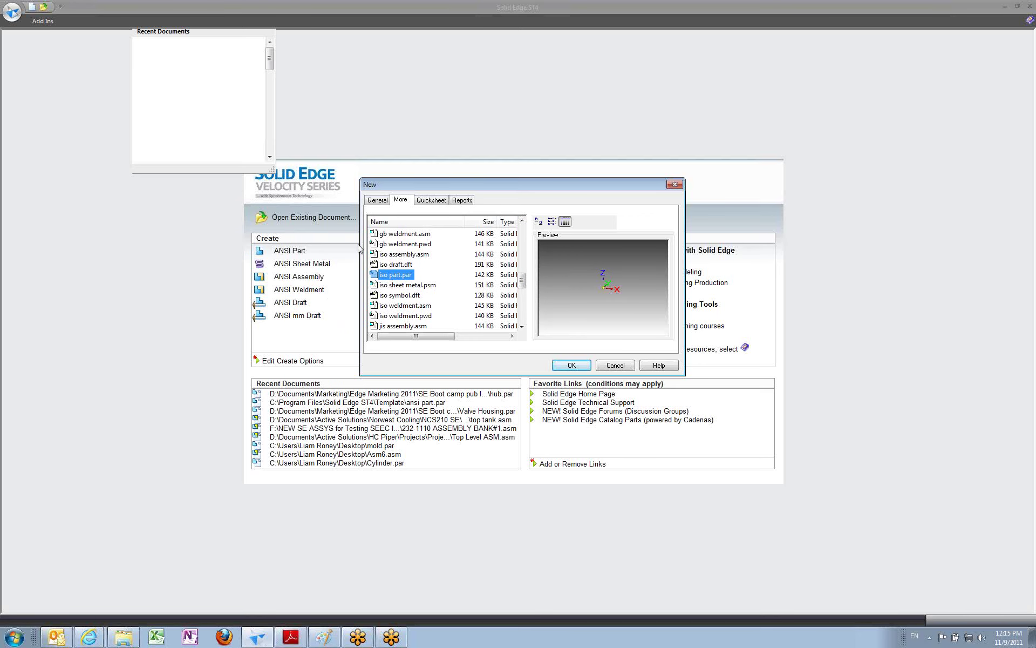
left_click(620, 366)
Reopen the New document dialog and compare the additional templates with the general ones.
left_click(11, 12)
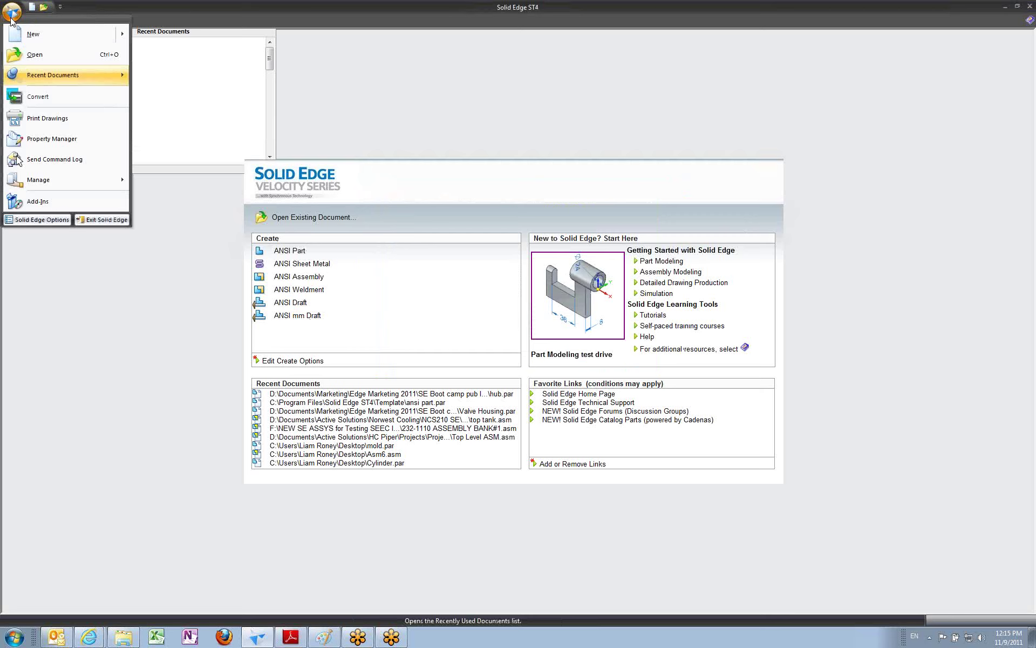
mouse_move(24, 37)
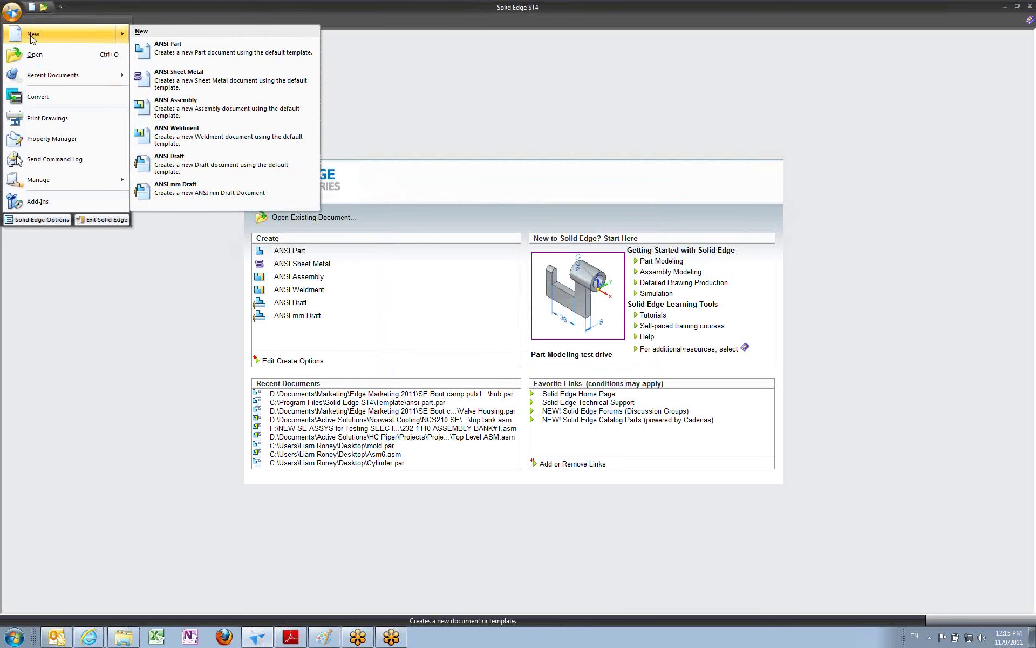
left_click(32, 37)
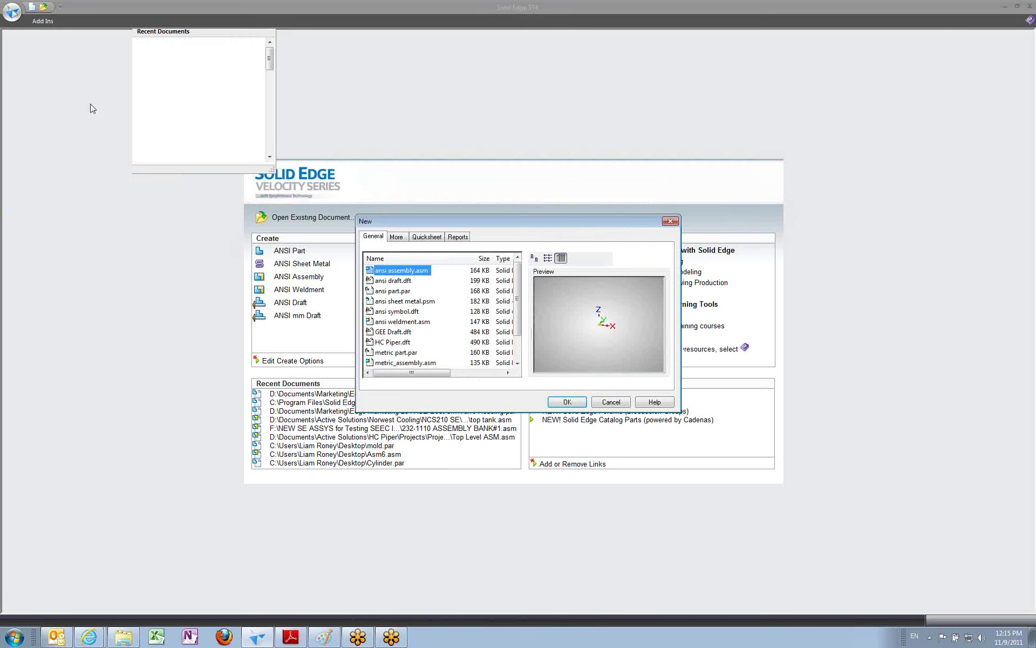
left_click(397, 237)
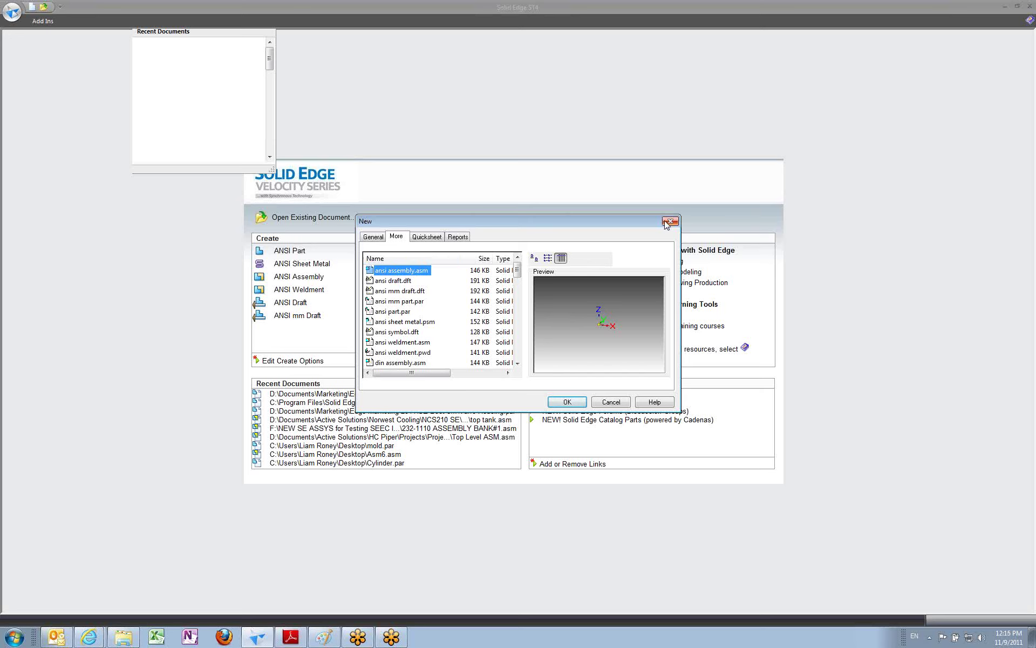
left_click(375, 241)
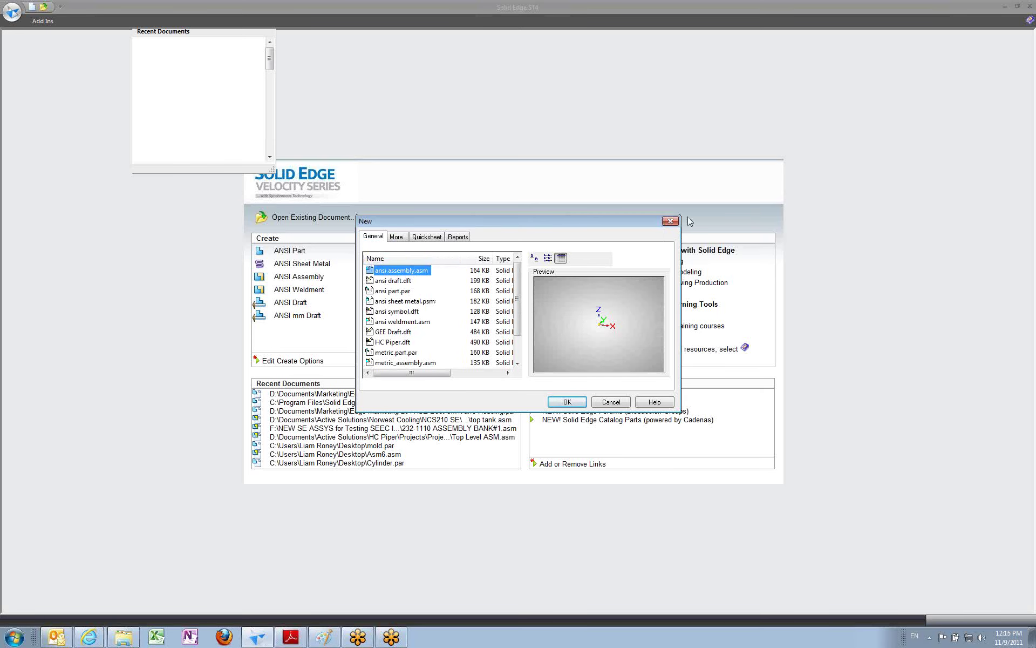
Close the New document dialog and bring up the Open File dialog for existing documents.
left_click(675, 221)
left_click(12, 12)
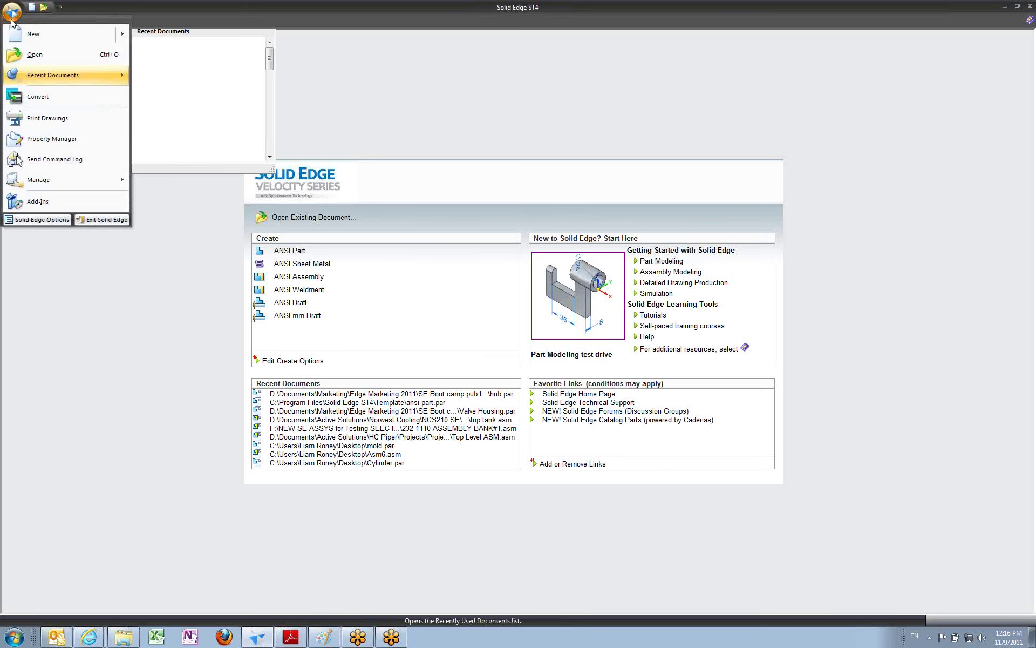
left_click(34, 55)
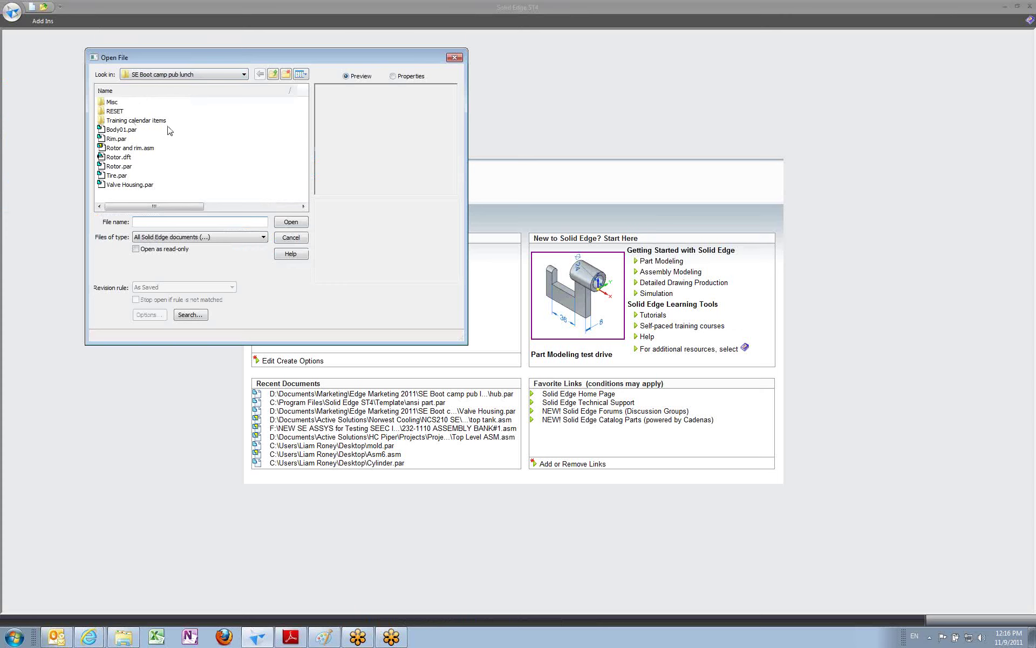
Preview Body01.par, Rim.par, Rotor and rim.asm and Rotor.dft in the SE Boot camp pub lunch folder.
left_click(126, 130)
left_click(121, 139)
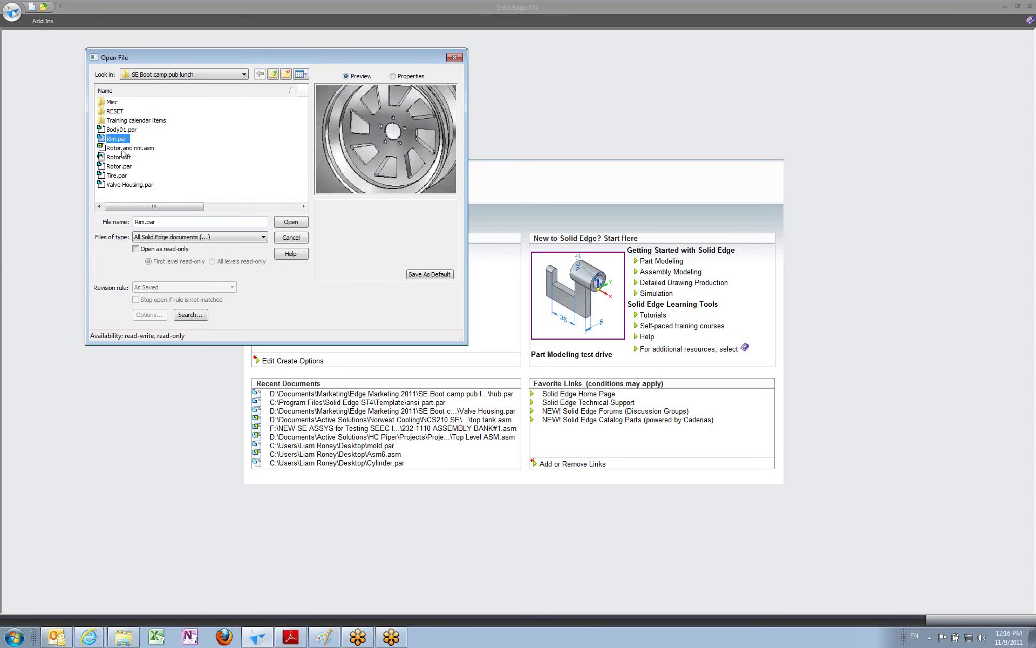
left_click(124, 147)
left_click(116, 157)
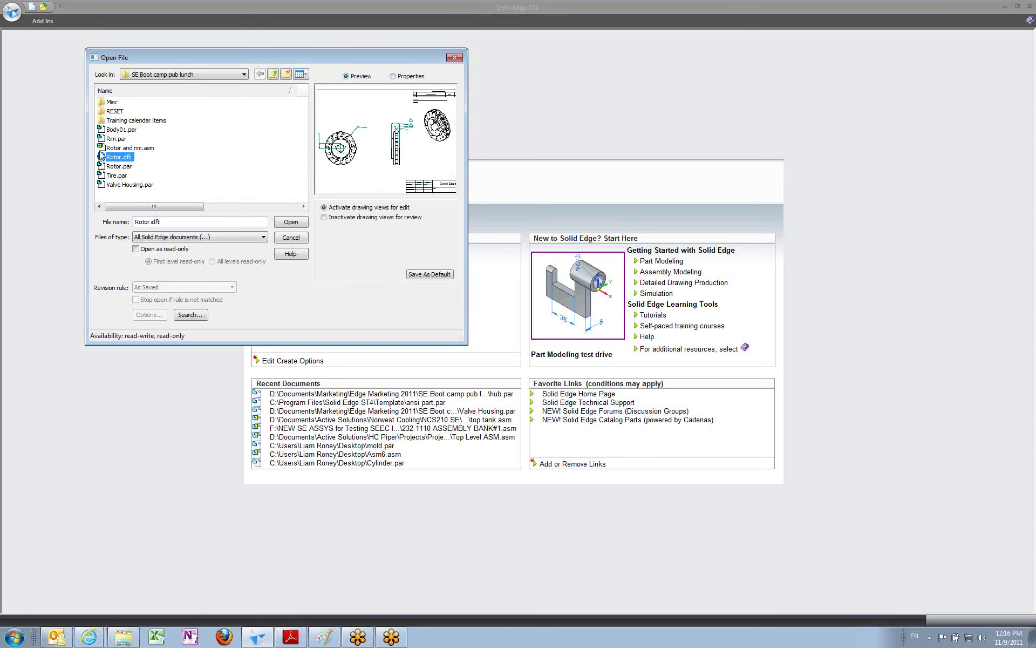
left_click(107, 149)
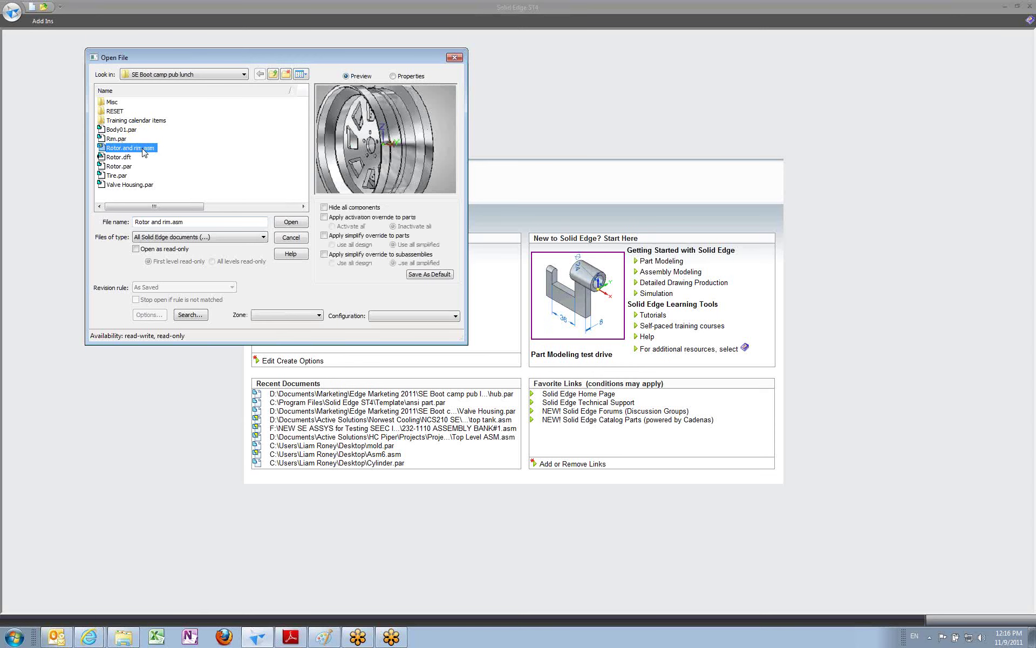
left_click(129, 158)
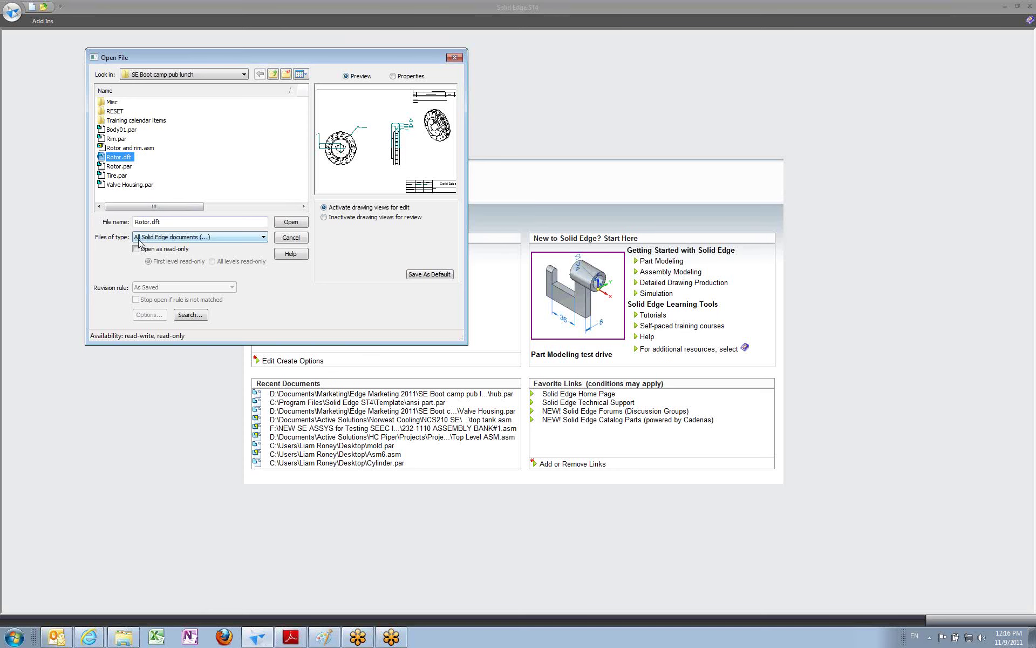
Filter the file list to Part documents (*.par), review the other supported formats, and restore All Solid Edge documents.
left_click(210, 238)
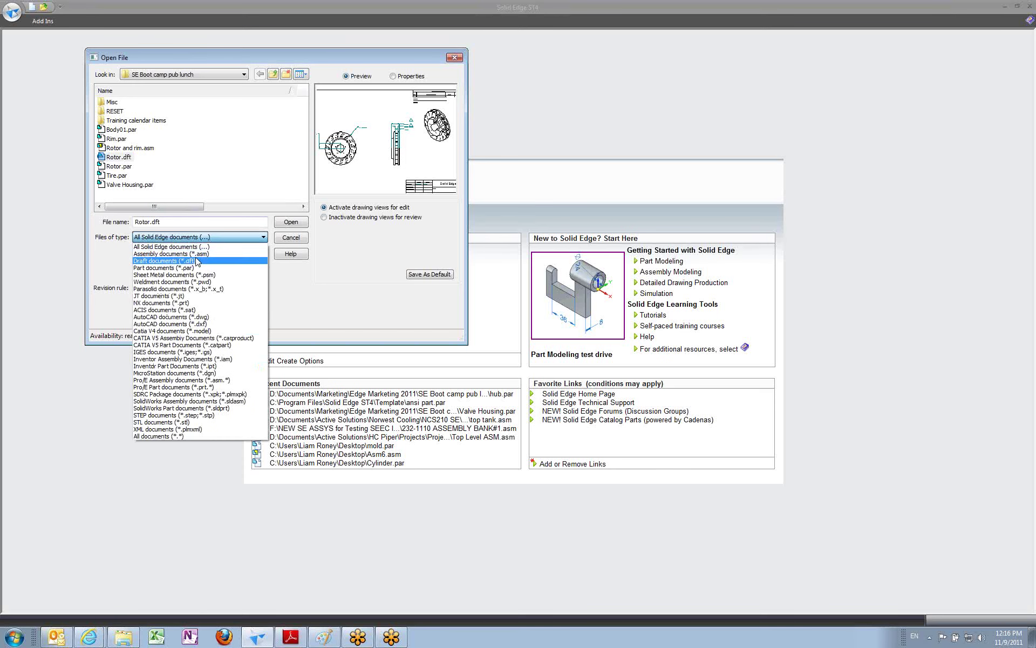
left_click(162, 268)
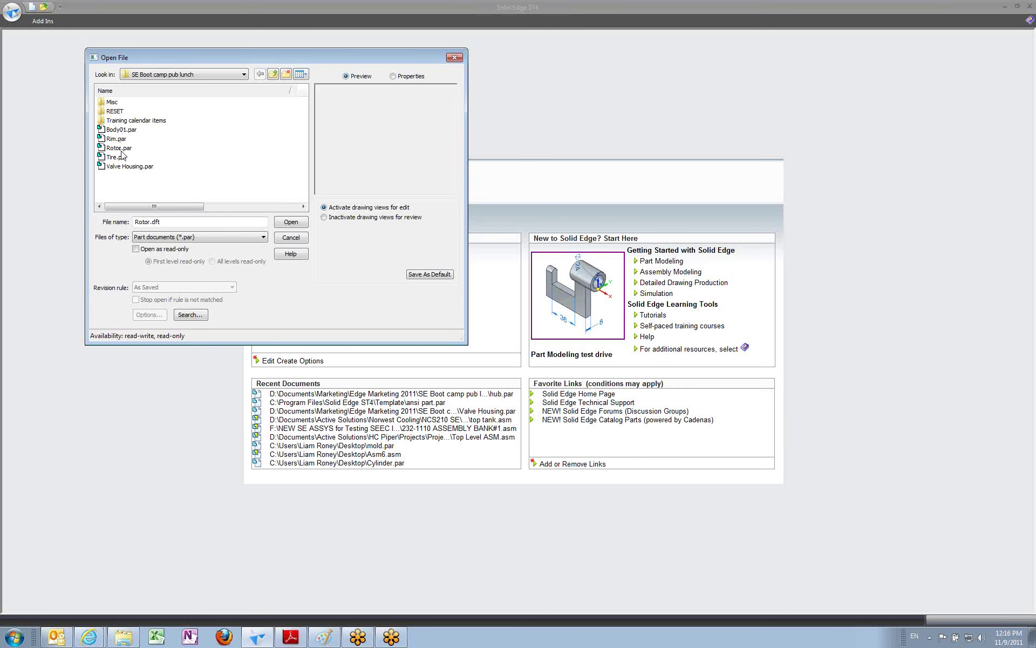
left_click(178, 237)
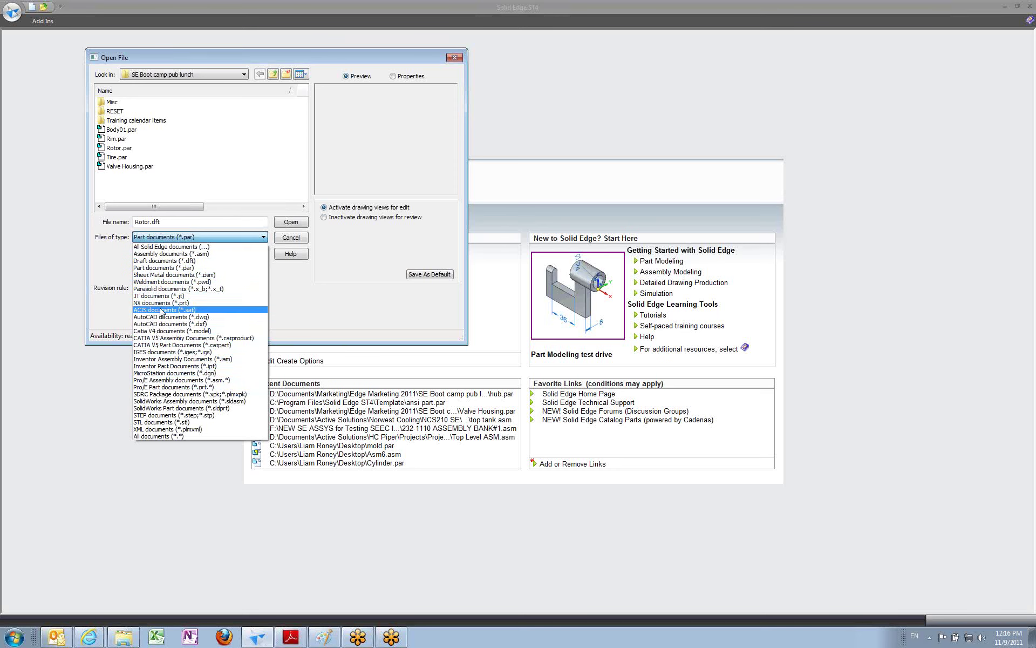
left_click(161, 246)
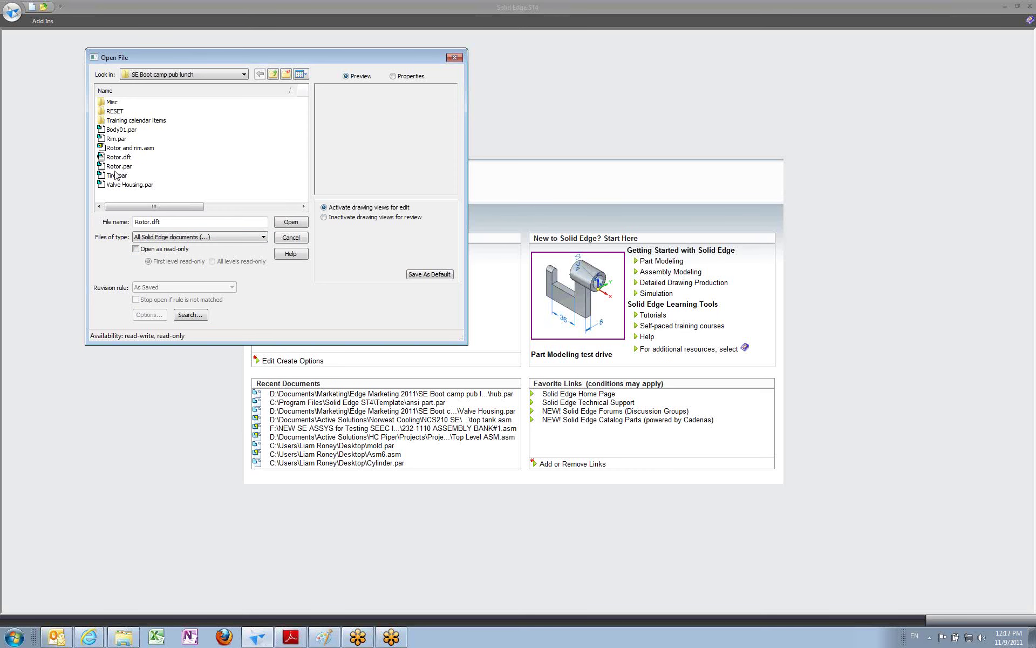
Open the part file Valve Housing.par.
left_click(123, 186)
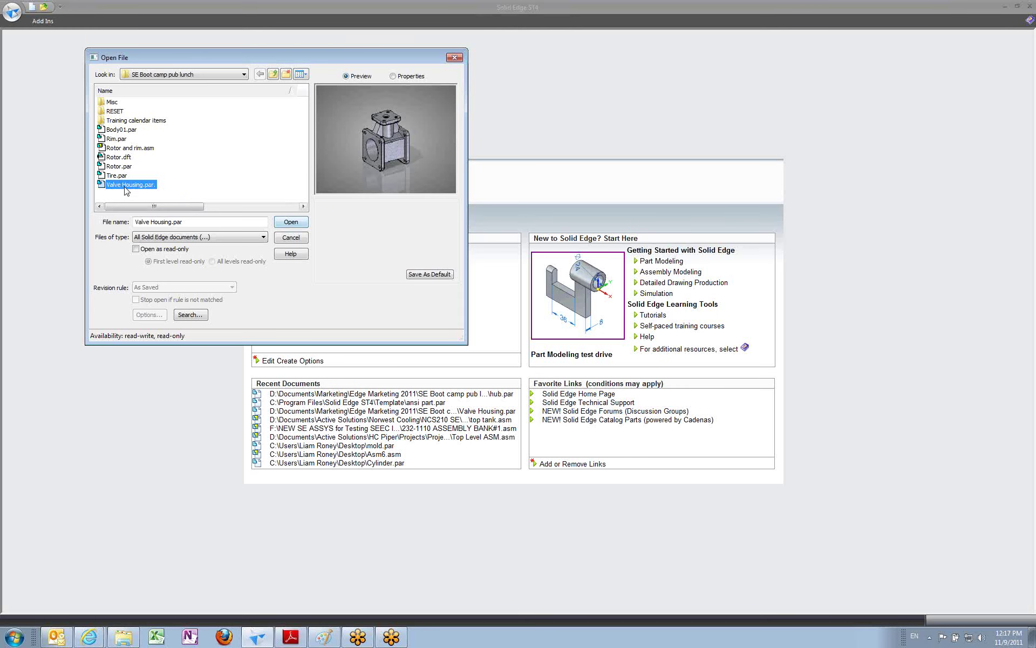
left_click(291, 224)
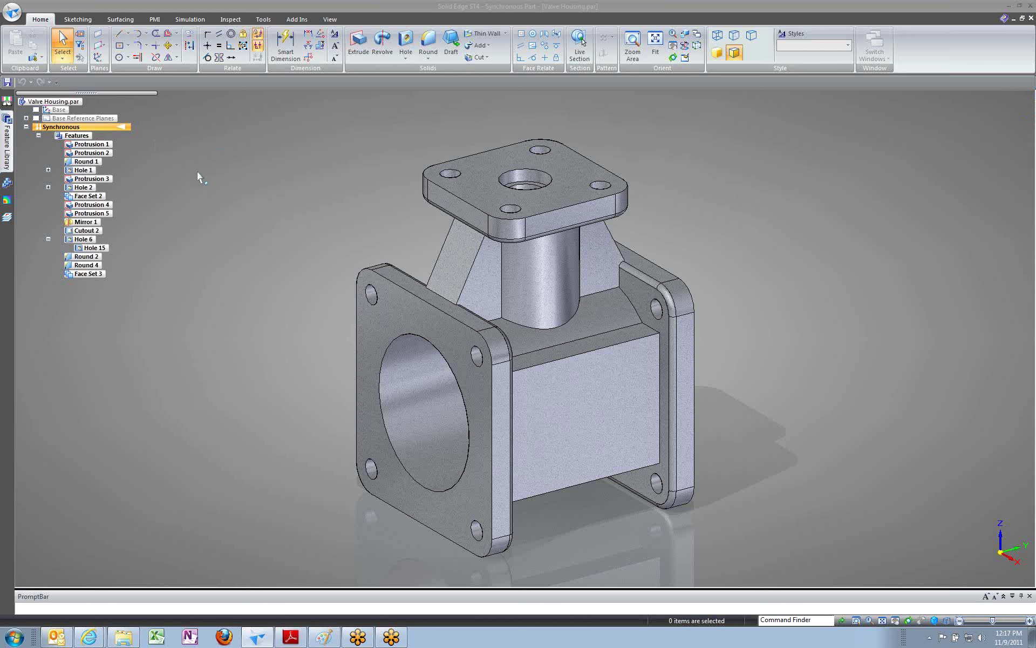
Look over the modeling, sketching and inspection commands, and examine the valve housing's physical properties.
left_click(48, 20)
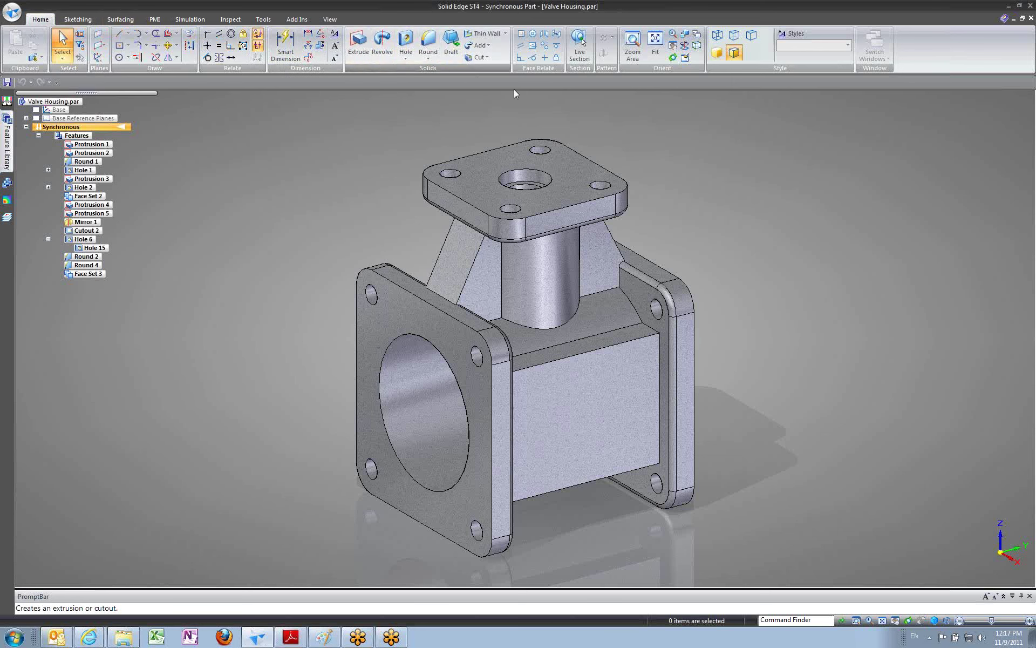
left_click(81, 20)
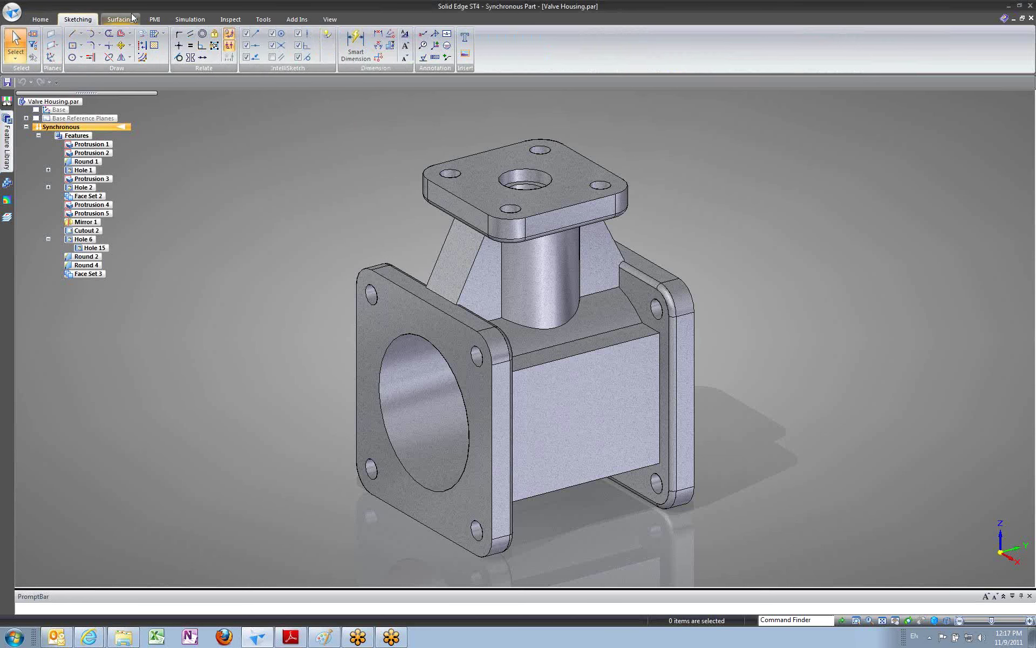
left_click(231, 19)
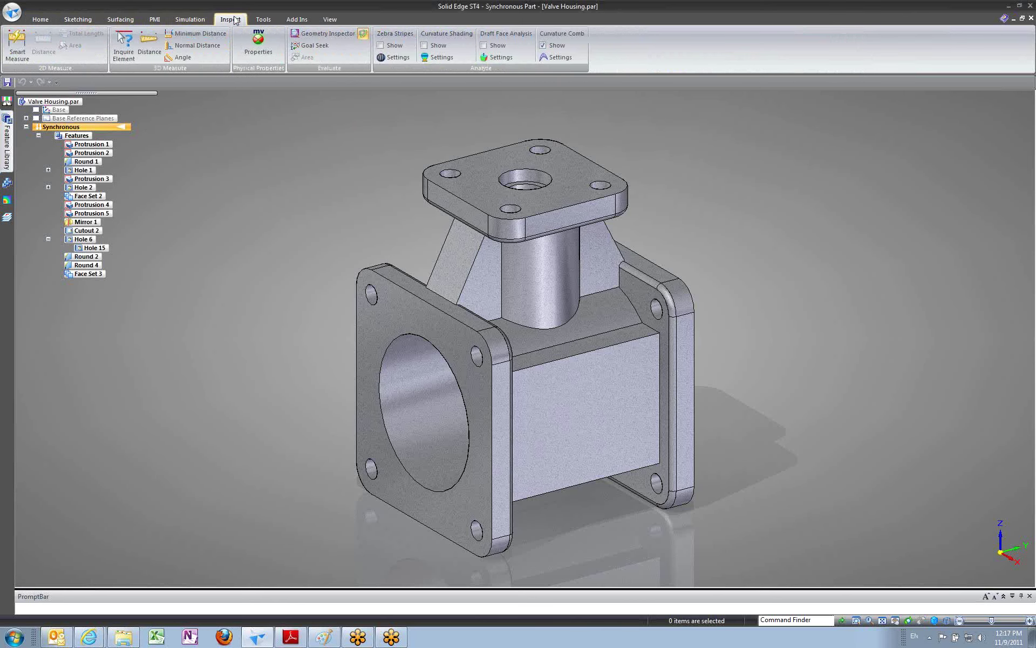
left_click(251, 42)
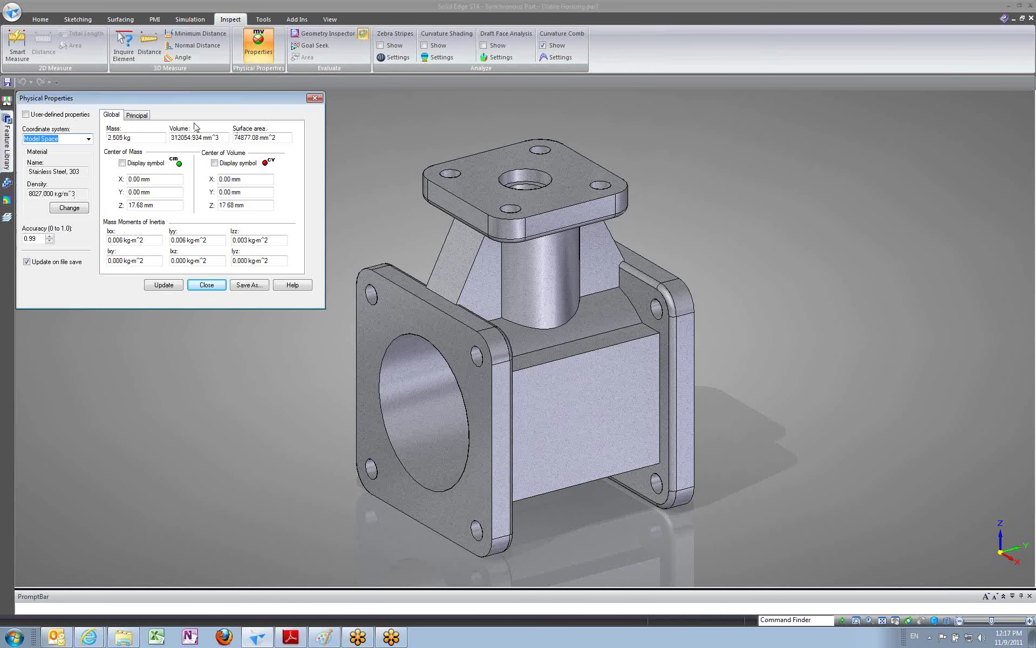
left_click_drag(176, 102, 310, 139)
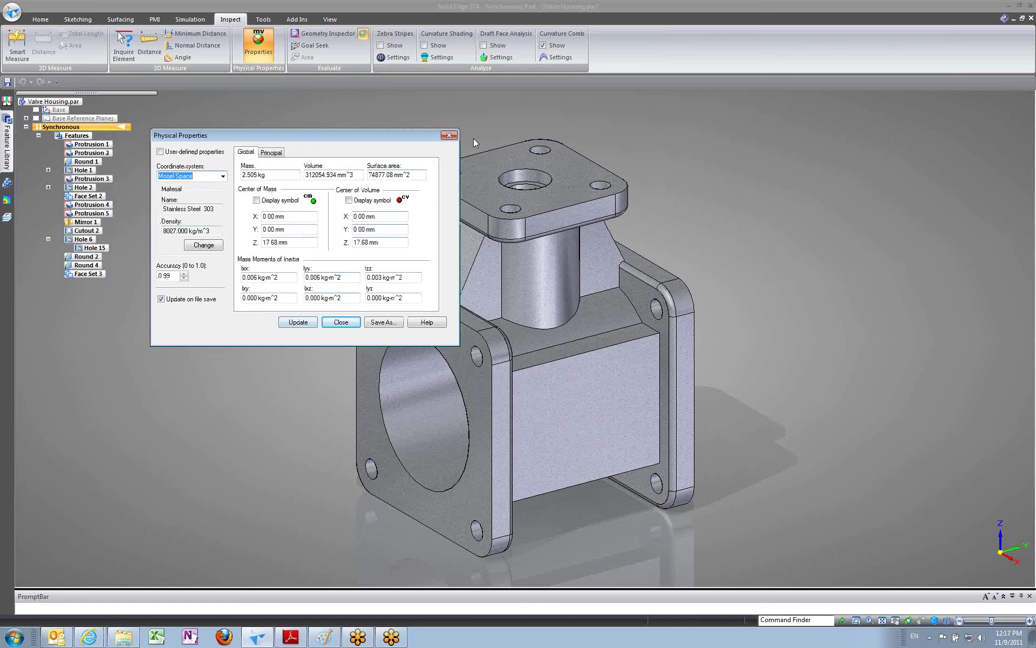
left_click(449, 135)
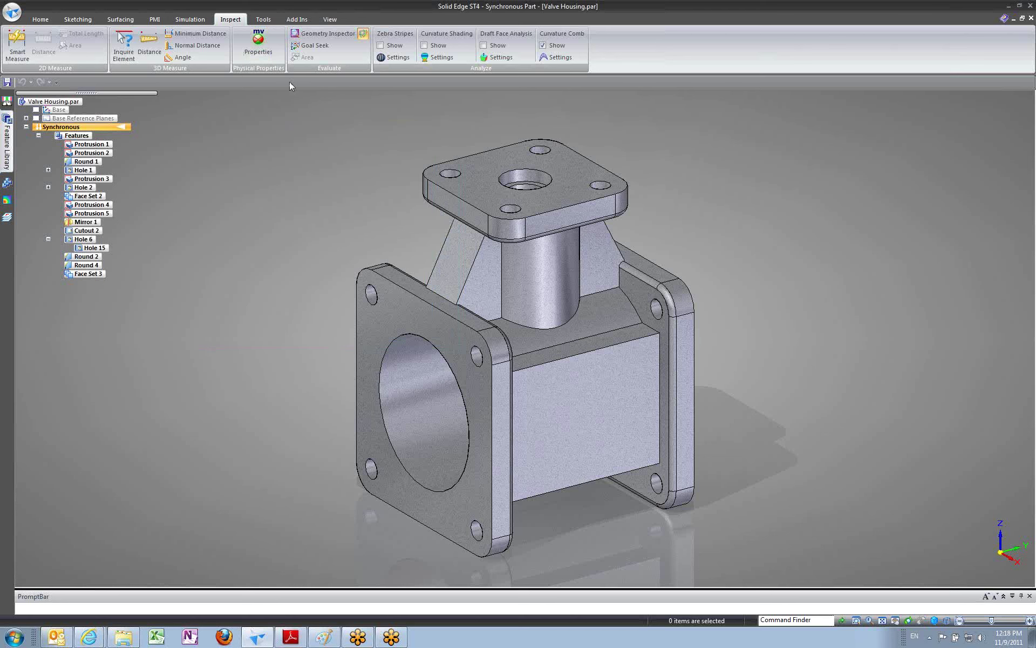
left_click(44, 20)
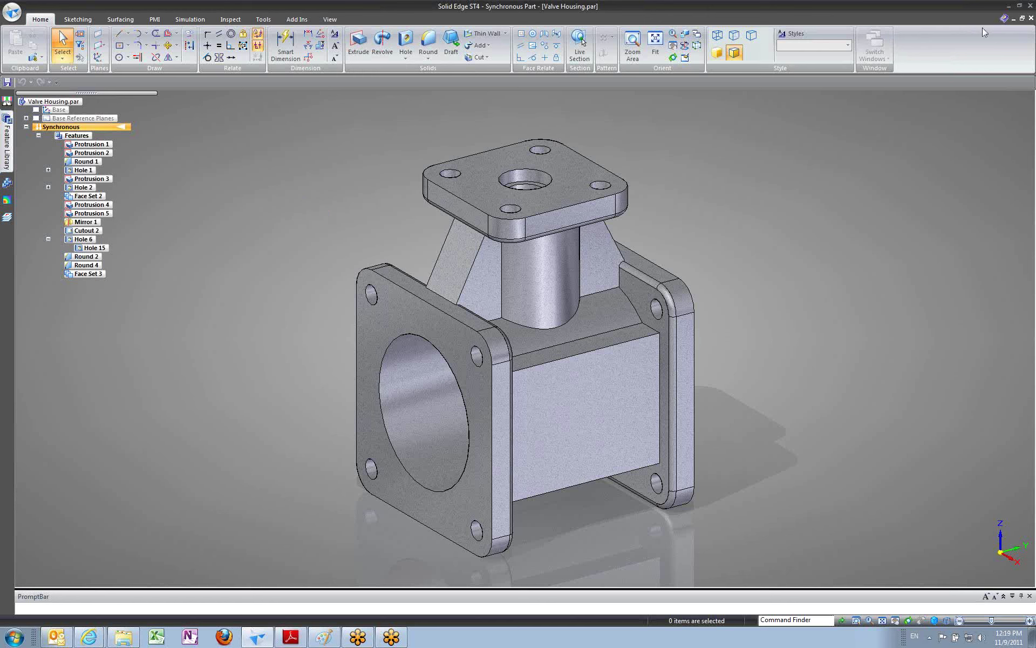
Show the Solid Edge Help pane, and set it to auto-hide before pinning it open again.
left_click(1004, 18)
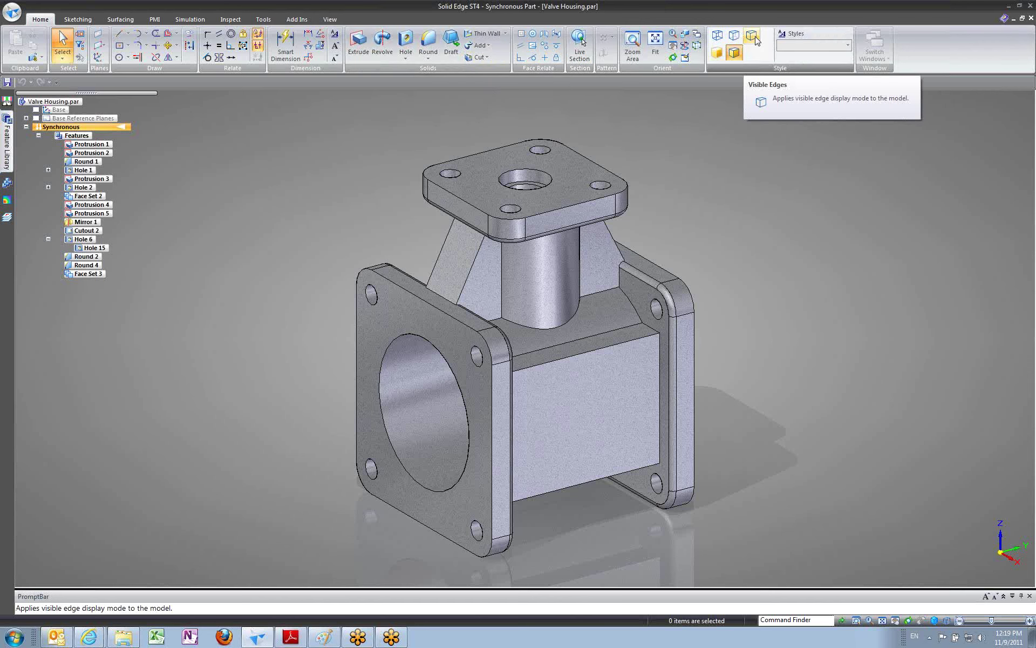
left_click(1003, 18)
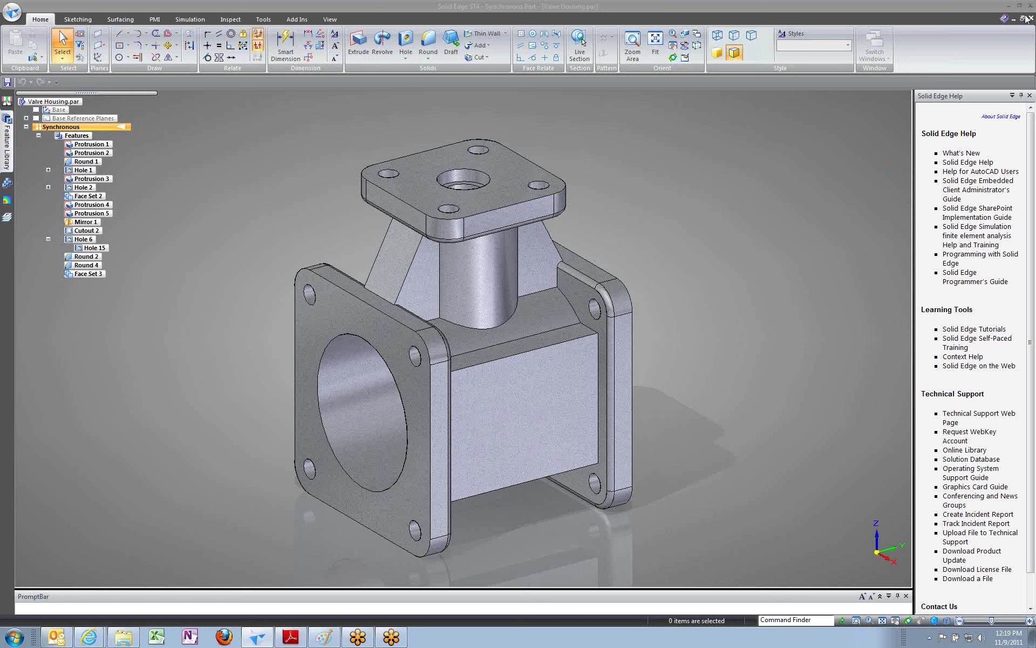
left_click(1022, 96)
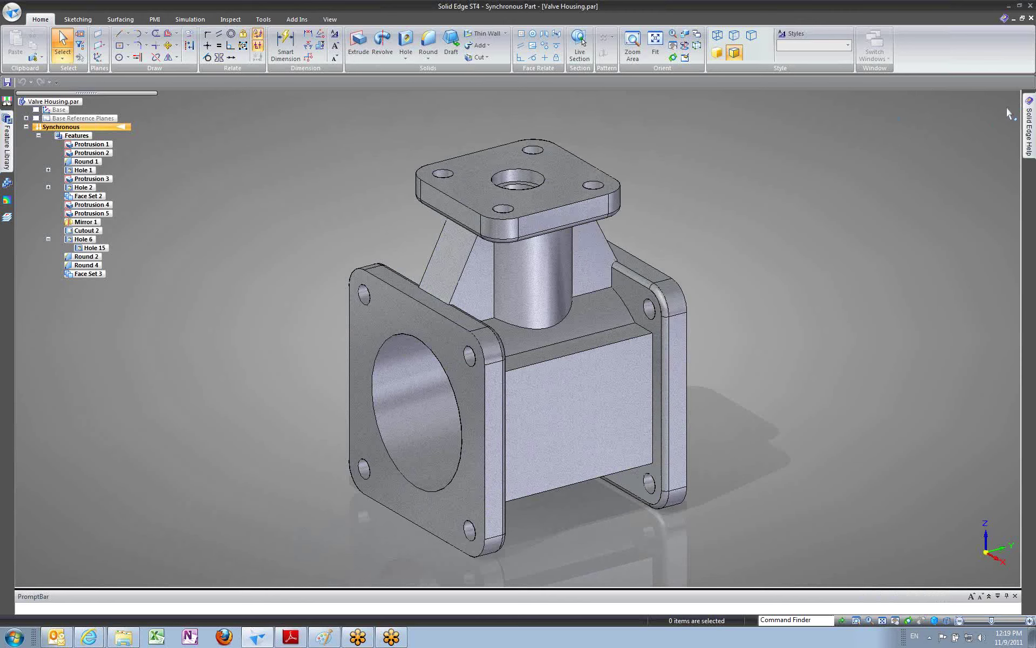
mouse_move(1029, 108)
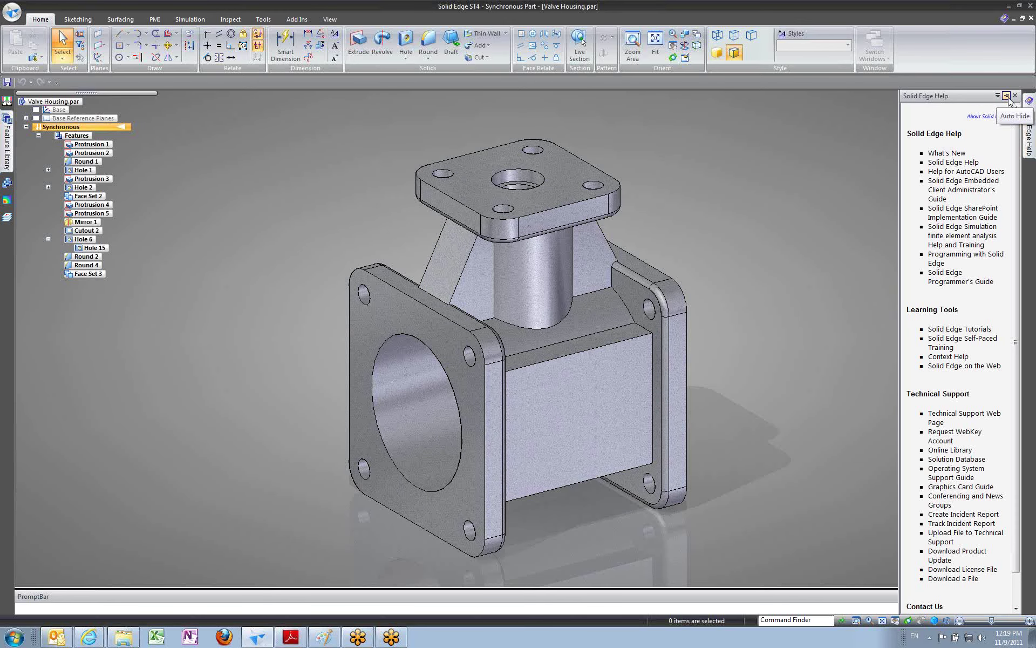
left_click(1006, 96)
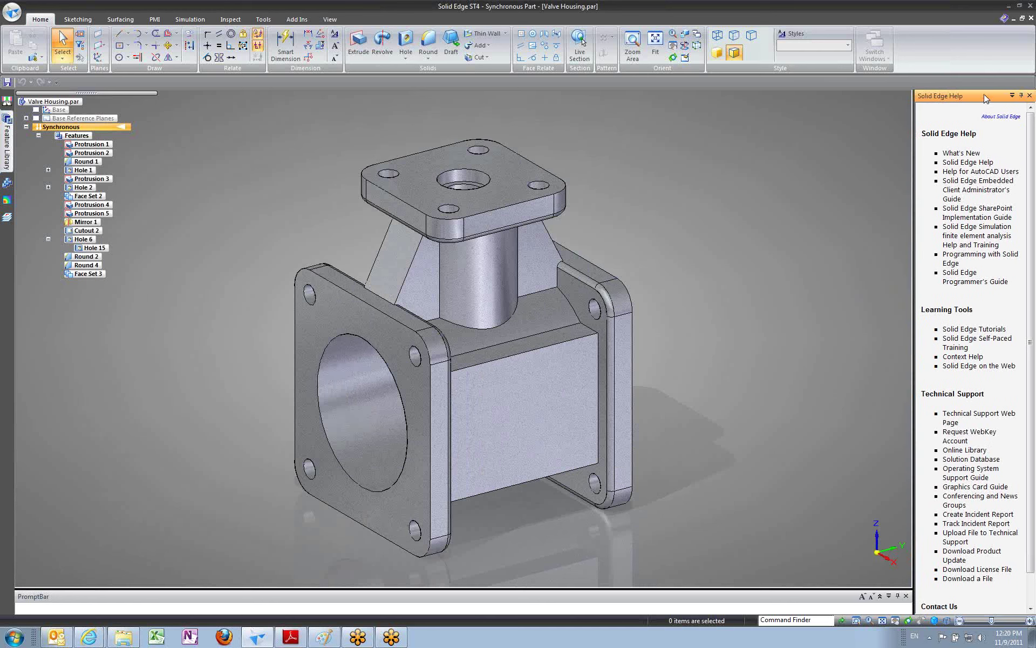
Undock the Solid Edge Help pane into a floating window, try repositioning it, and close it.
mouse_move(986, 98)
left_mouse_down()
mouse_move(895, 137)
mouse_move(928, 182)
mouse_move(972, 131)
mouse_move(976, 101)
left_mouse_up()
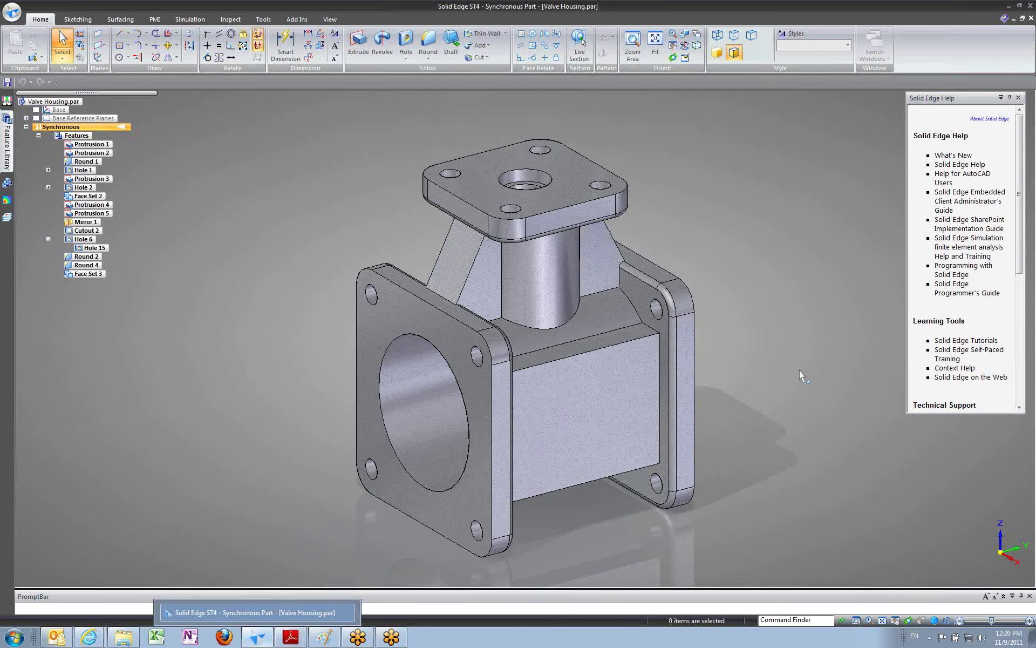
left_click(993, 102)
left_click_drag(993, 102, 910, 100)
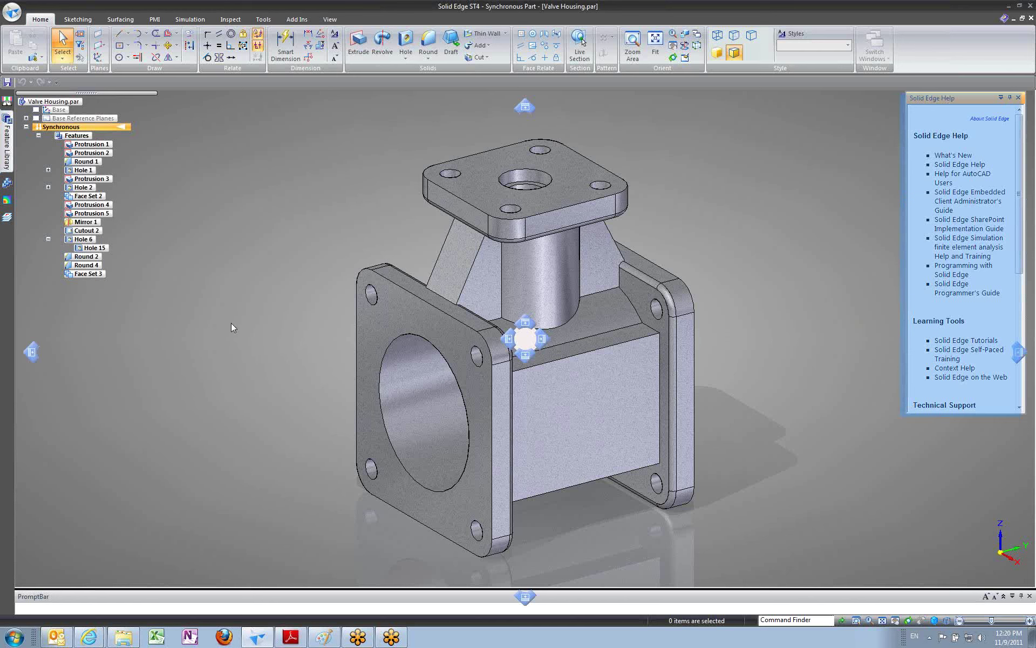
key("Escape")
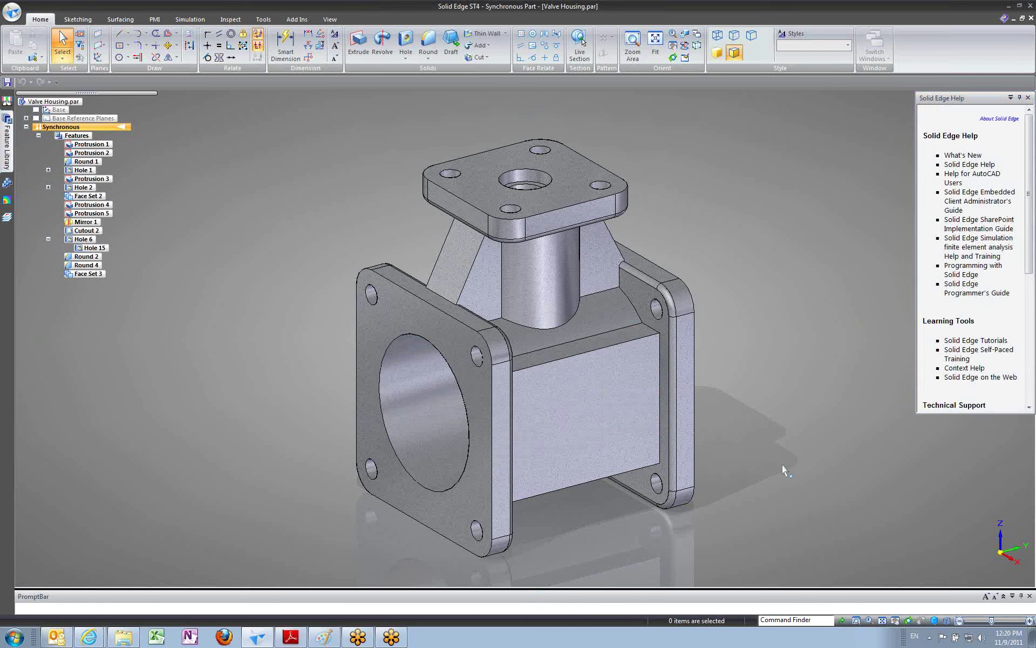
left_click(1028, 97)
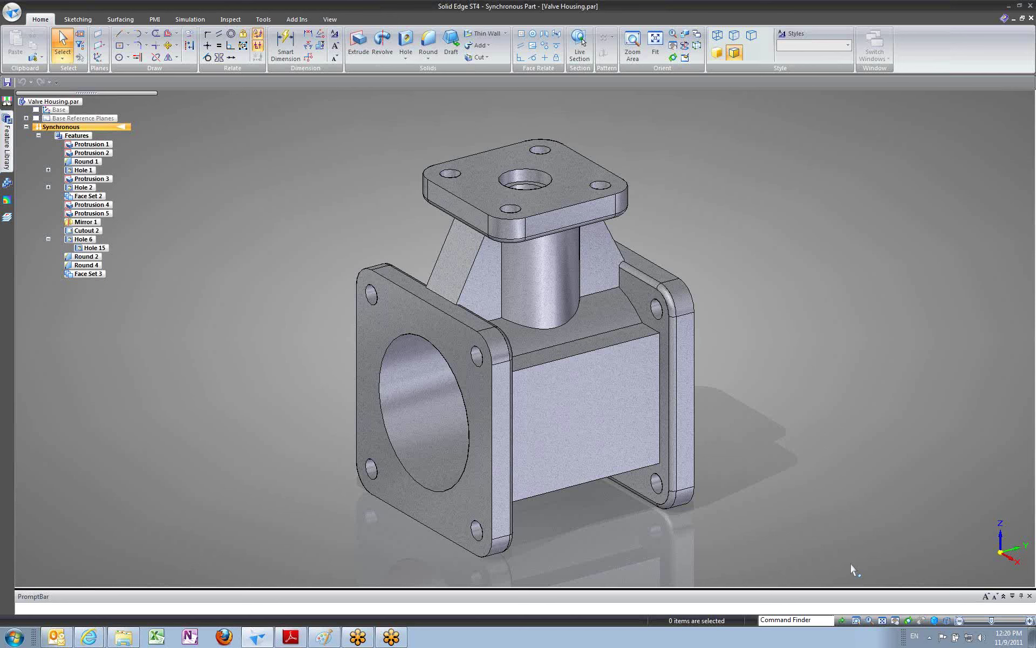
Examine the valve housing's upper flange up close using Zoom Area and Zoom, and fit the whole part in view.
left_click(856, 621)
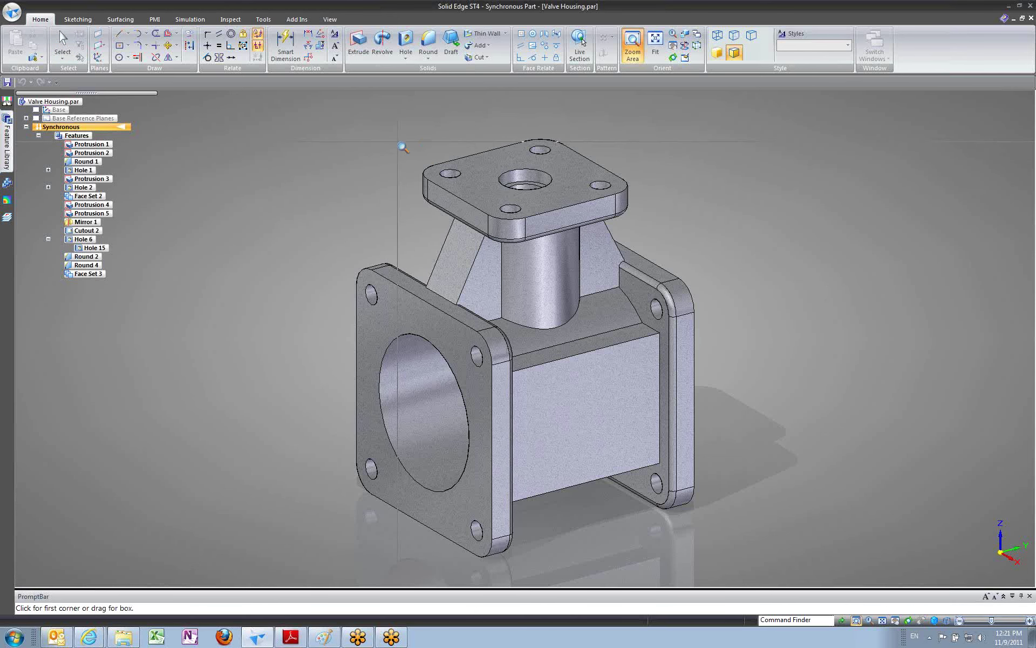
left_click_drag(397, 142, 555, 250)
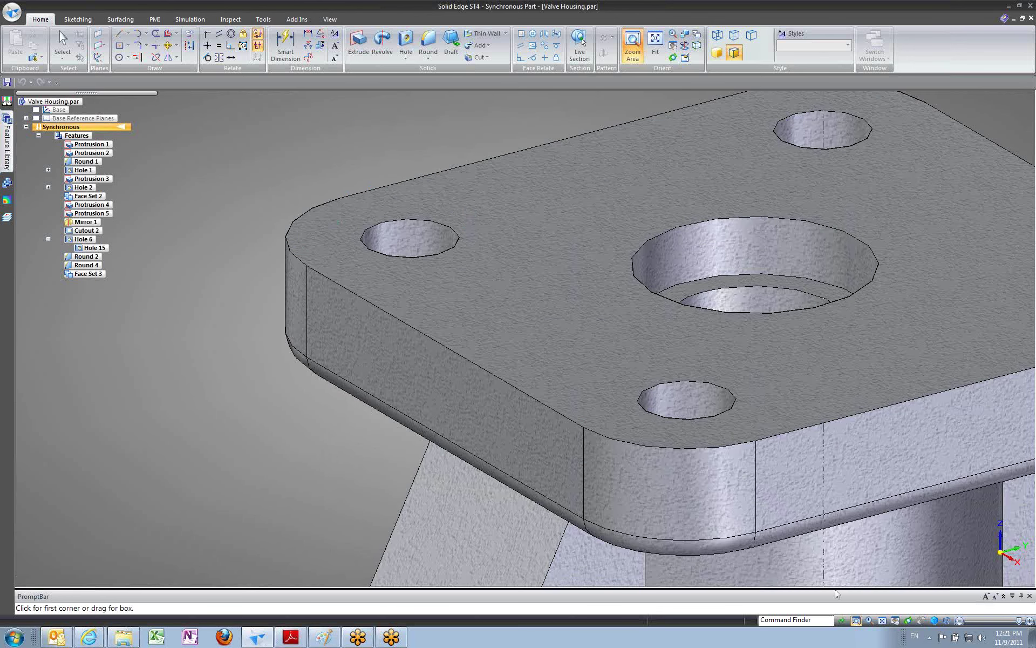
left_click(871, 621)
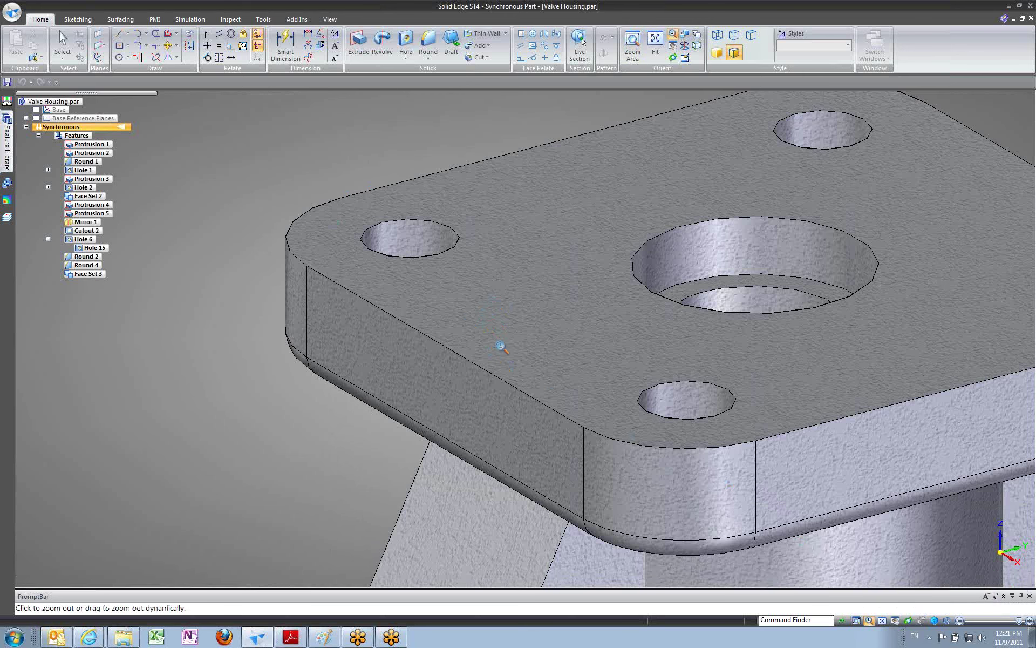
left_click_drag(511, 352, 497, 316)
scroll(498, 318, "up", 4)
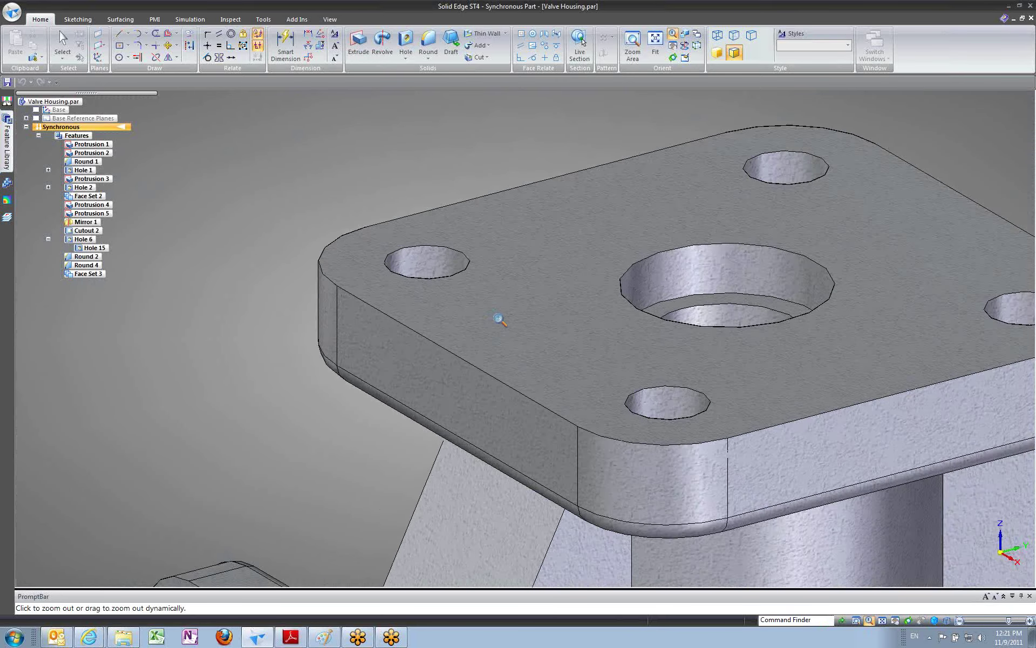
scroll(498, 318, "down", 7)
scroll(499, 319, "up", 3)
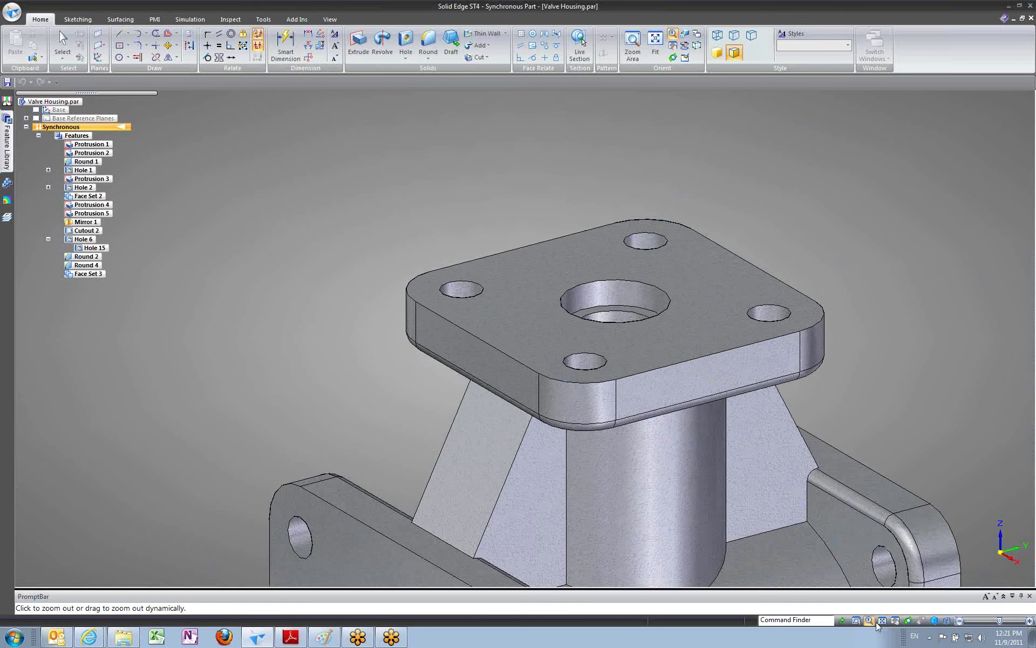
left_click(882, 621)
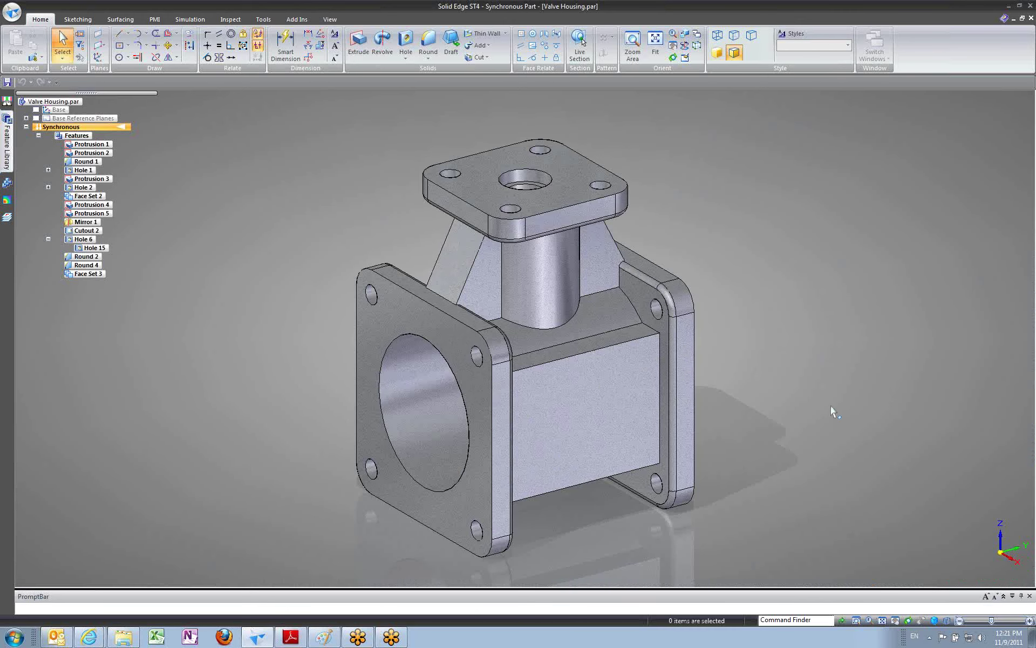
Shift the valve housing sideways with Pan, and turn it with Rotate until the opposite end flange is visible.
left_click(894, 621)
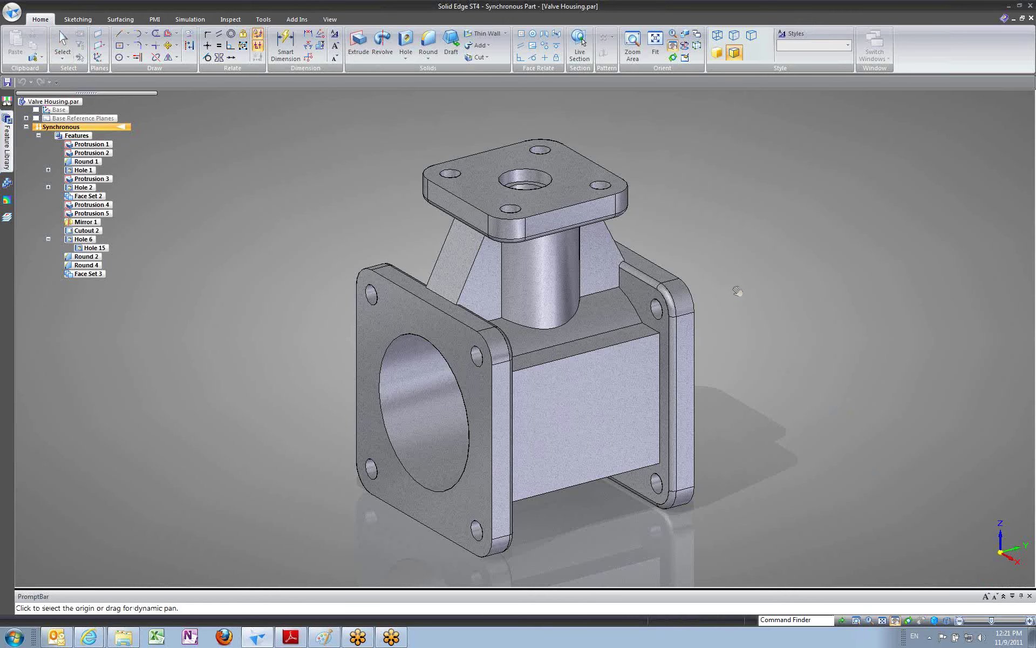
left_click_drag(735, 290, 775, 287)
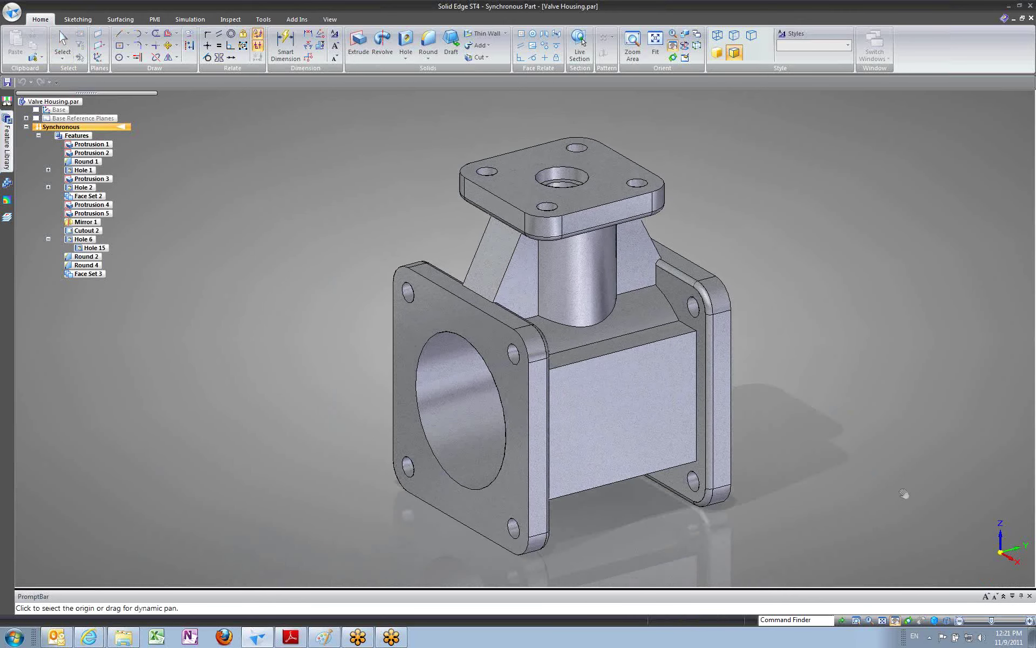
left_click(909, 621)
left_click_drag(668, 309, 374, 204)
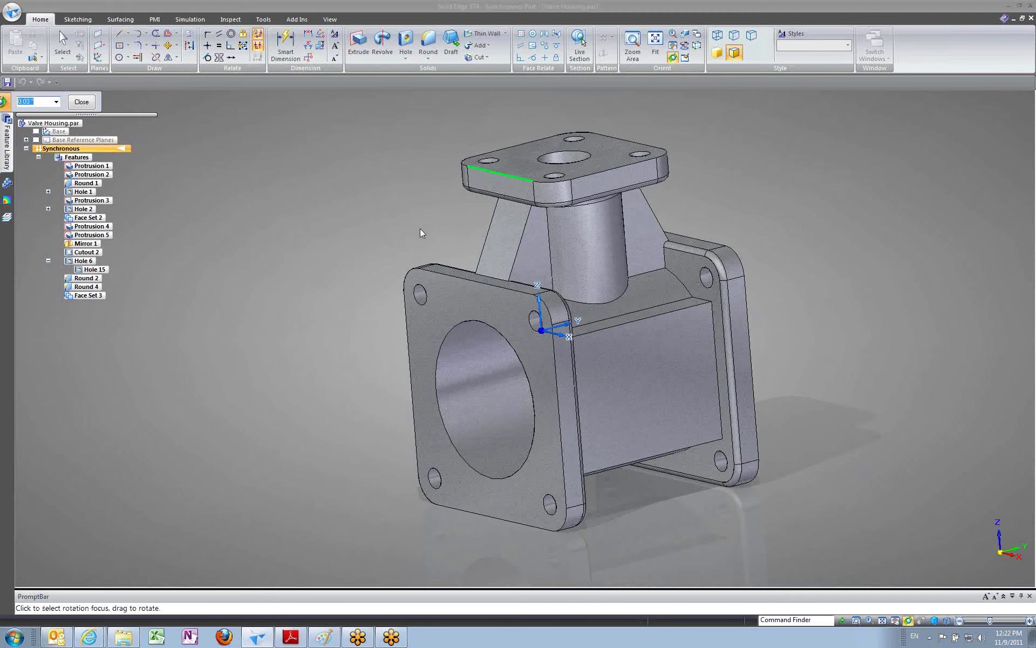
key("Escape")
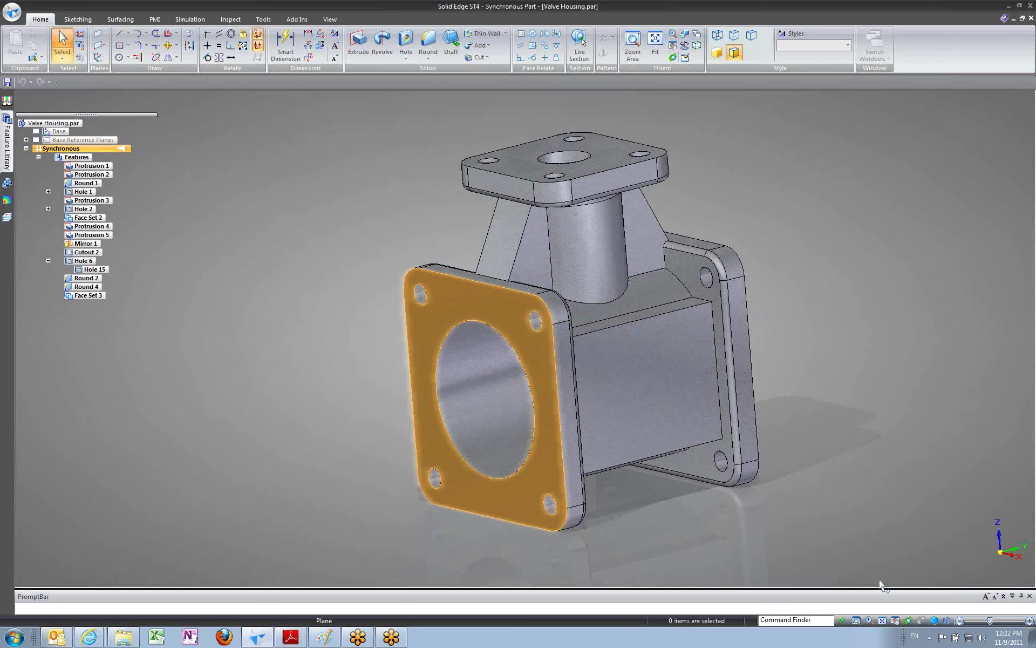
left_click(908, 620)
left_click_drag(707, 463, 763, 312)
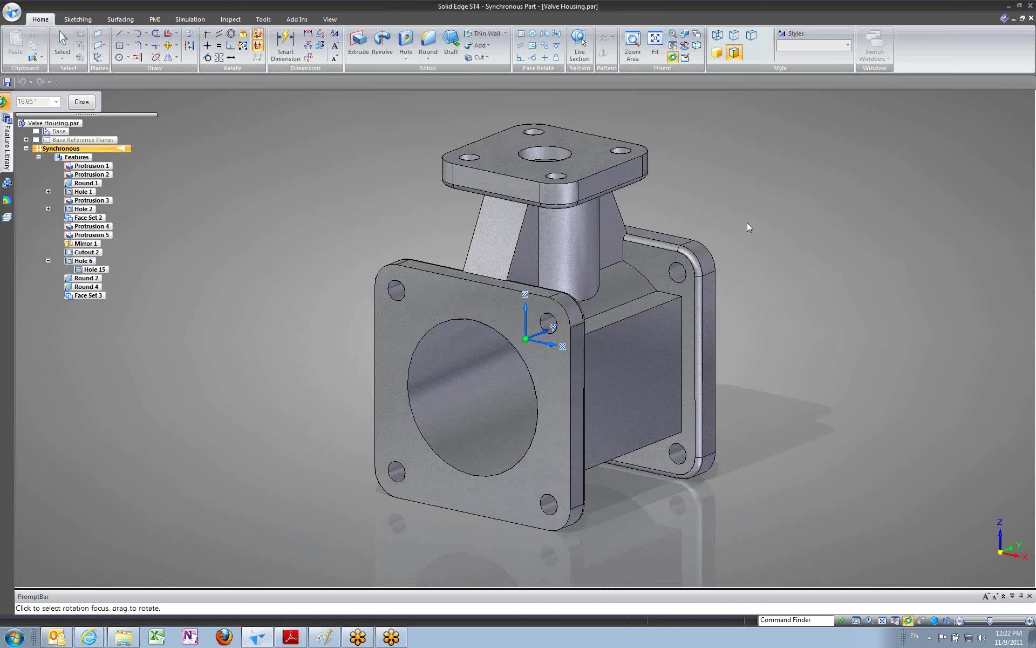
left_click_drag(747, 226, 614, 311)
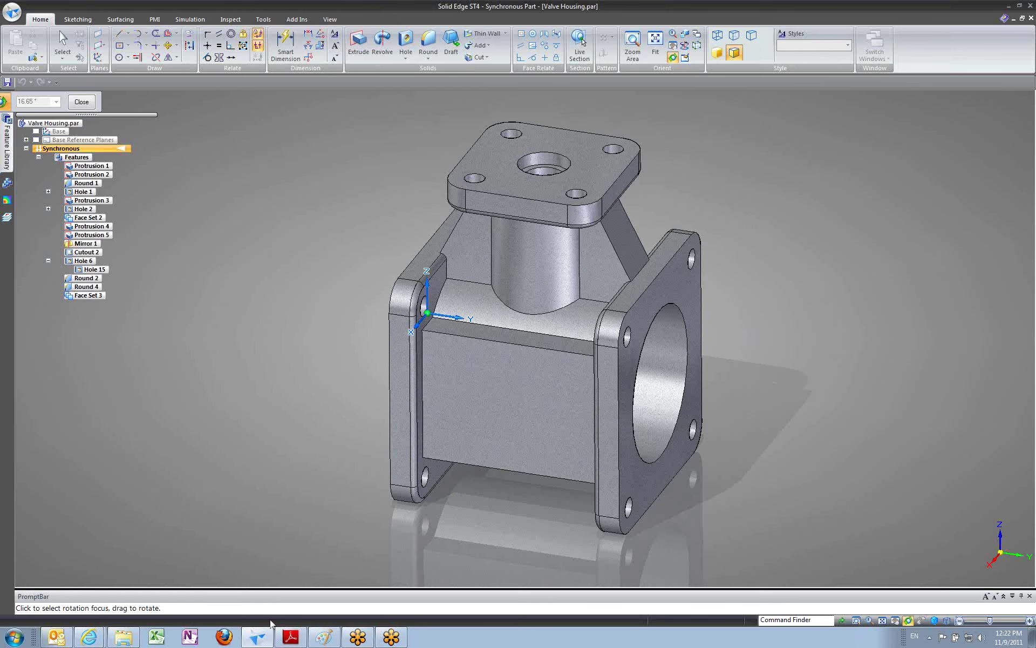
Briefly bring up the installation_guide (2).pdf in Adobe Reader, return to Solid Edge, and exit the Rotate command.
mouse_move(294, 638)
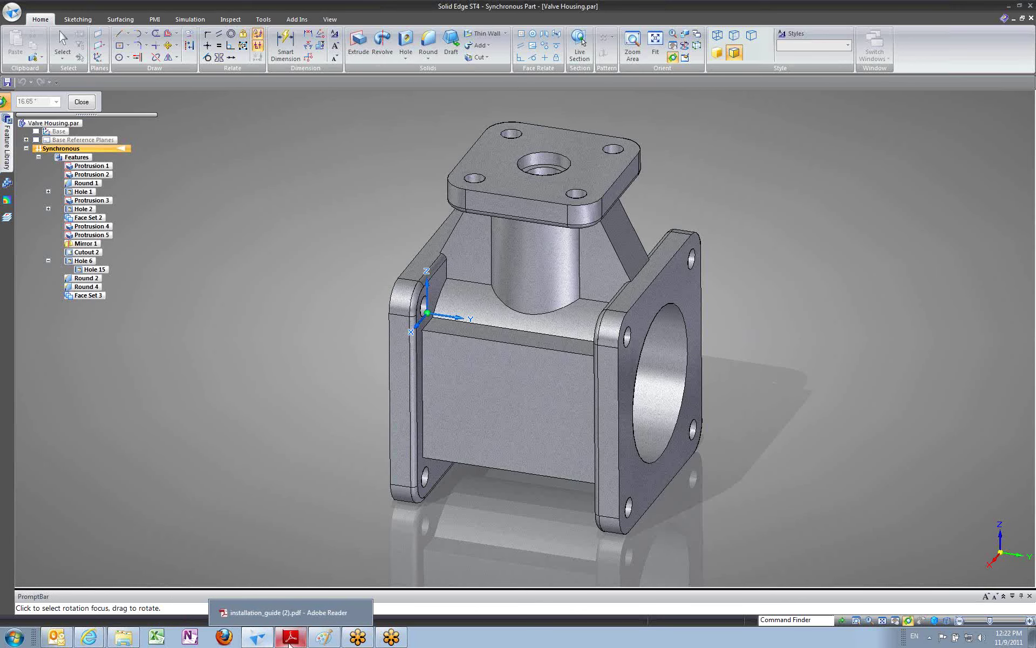
left_click(290, 639)
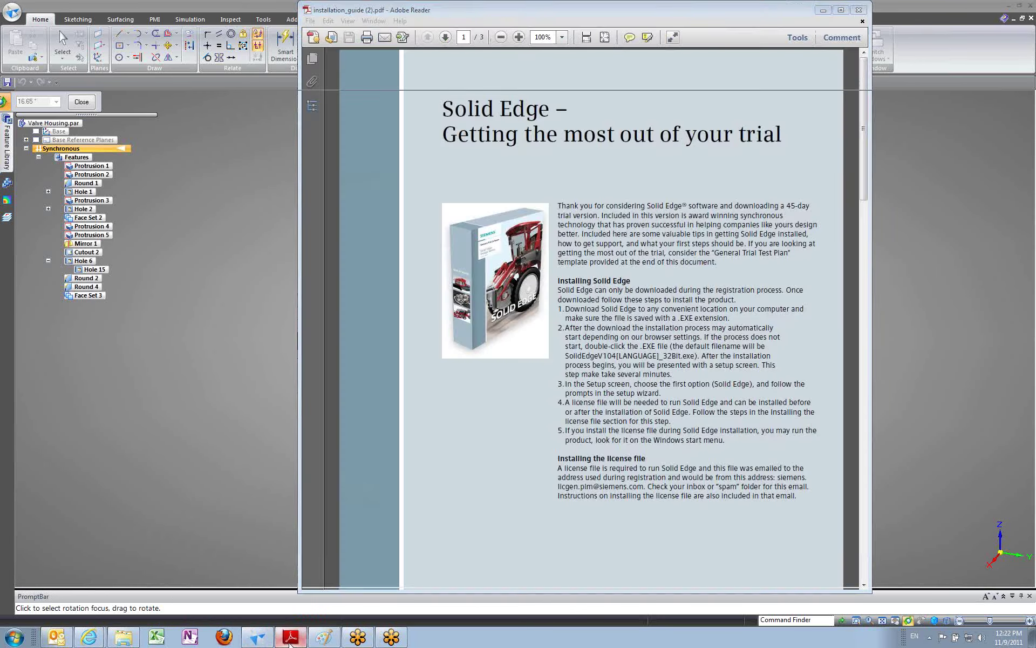
left_click(289, 639)
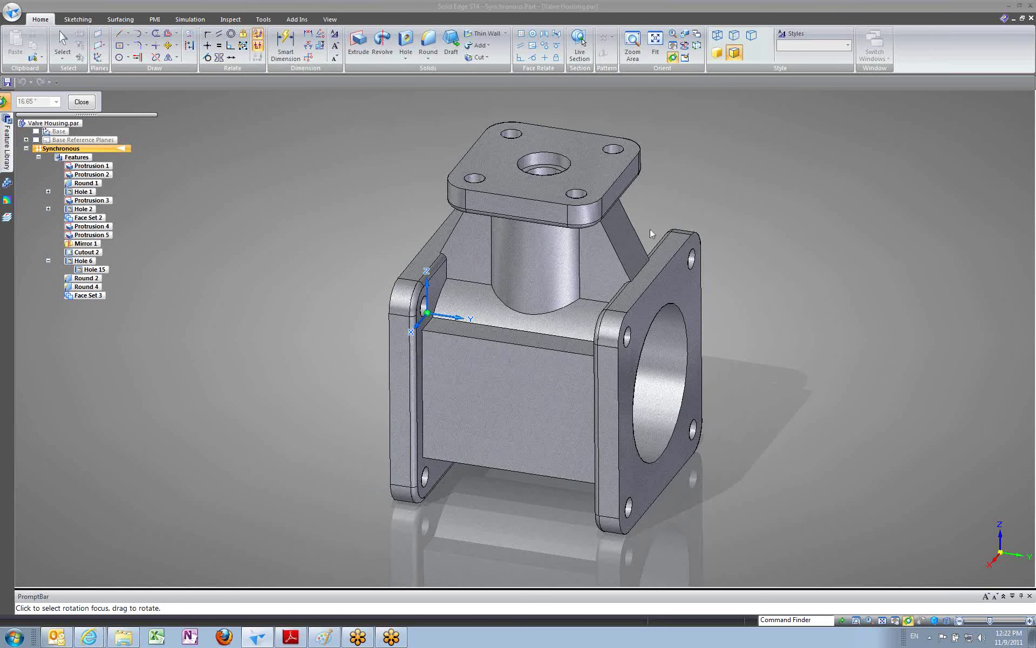
left_click(761, 197)
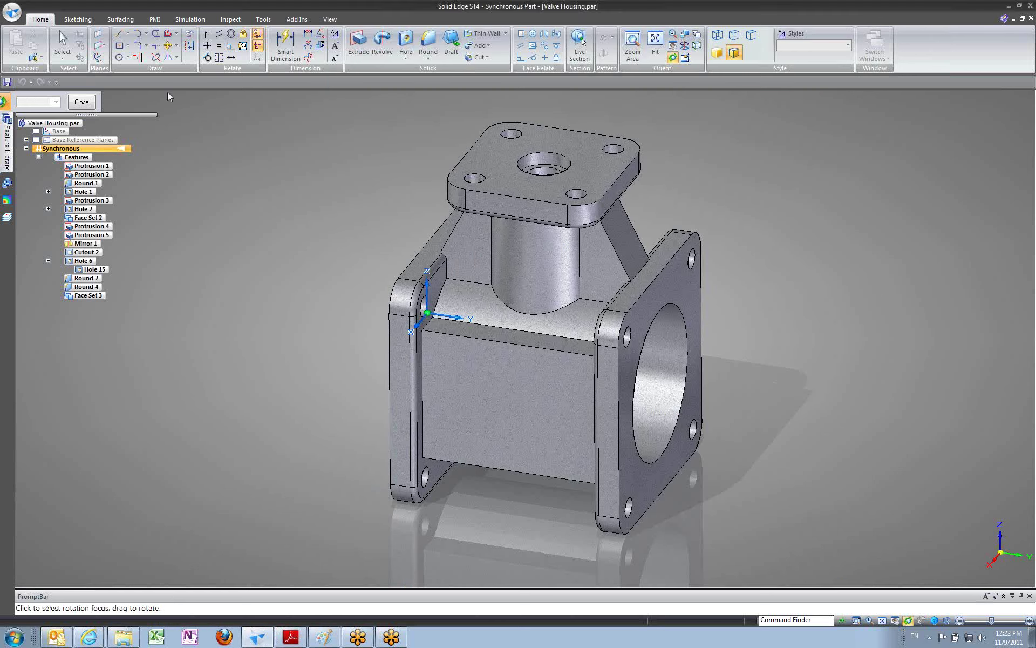
key("Escape")
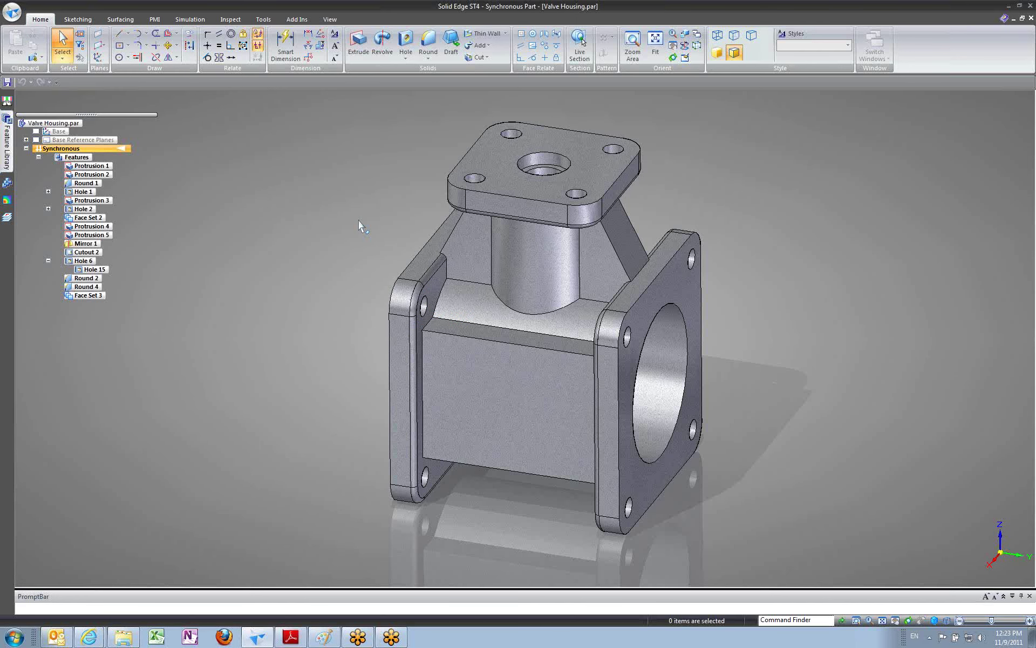
Rotate, zoom and pan the valve housing directly without starting a view command.
middle_click_drag(358, 221, 385, 280)
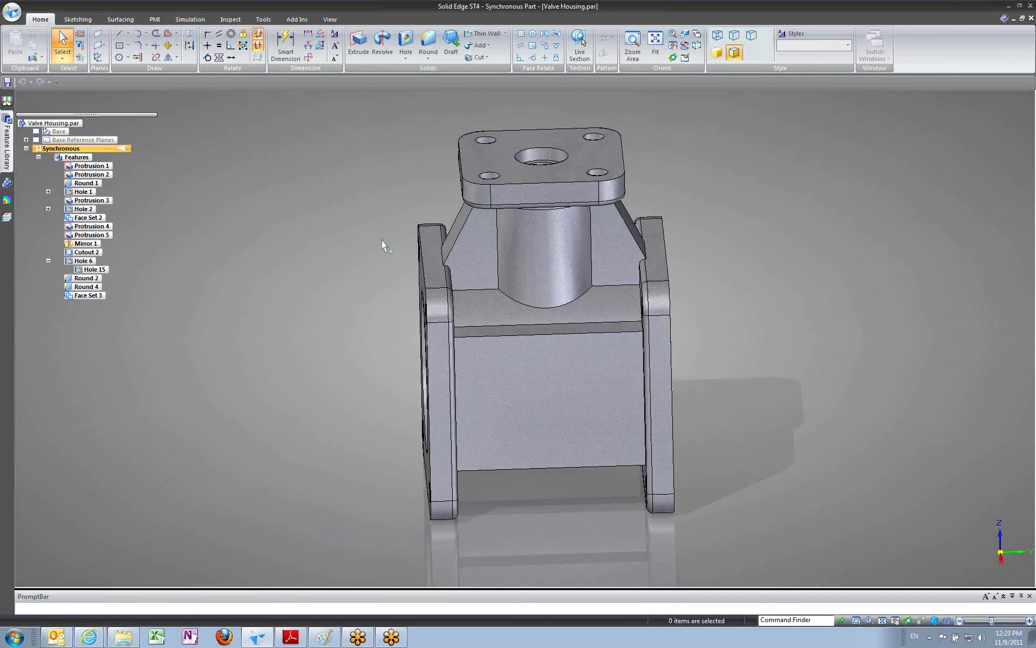
middle_click_drag(396, 201, 424, 224, "ctrl")
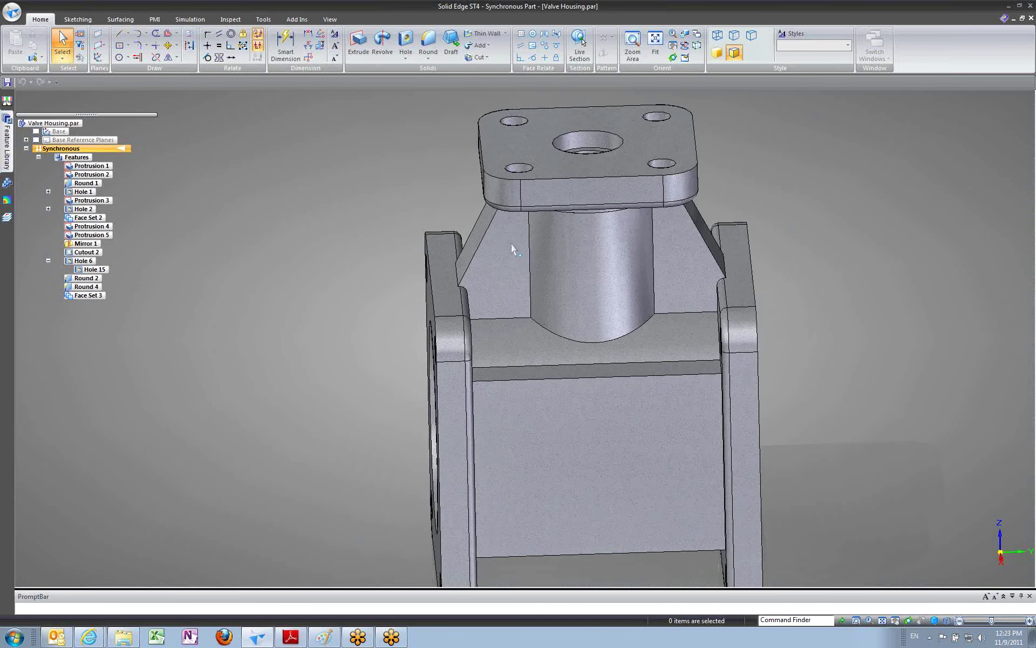
middle_click_drag(827, 285, 731, 286, "shift")
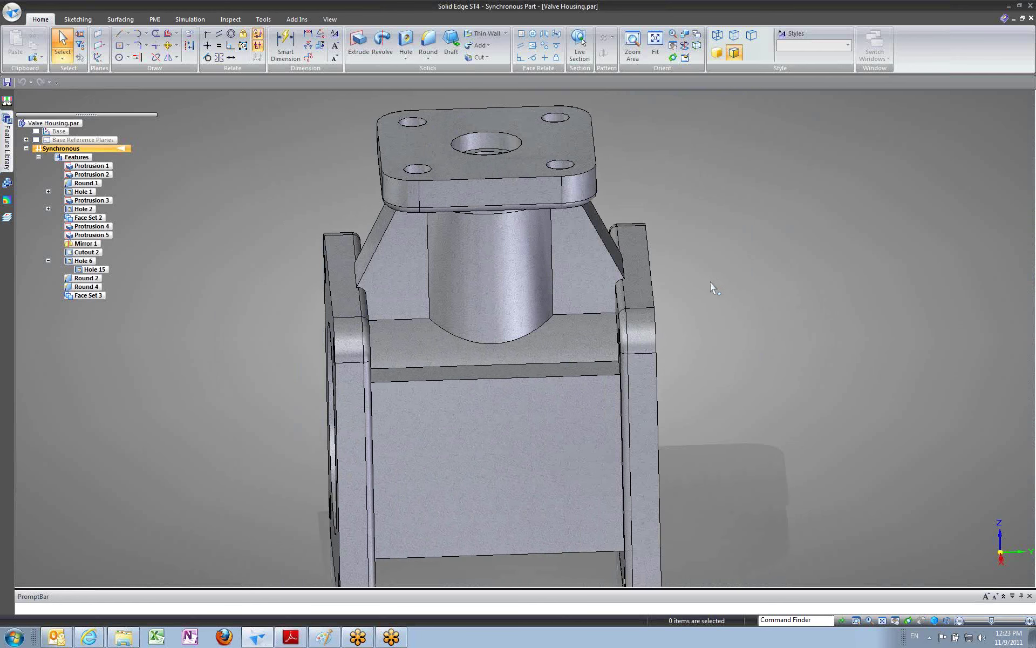
middle_click_drag(728, 286, 661, 300, "ctrl")
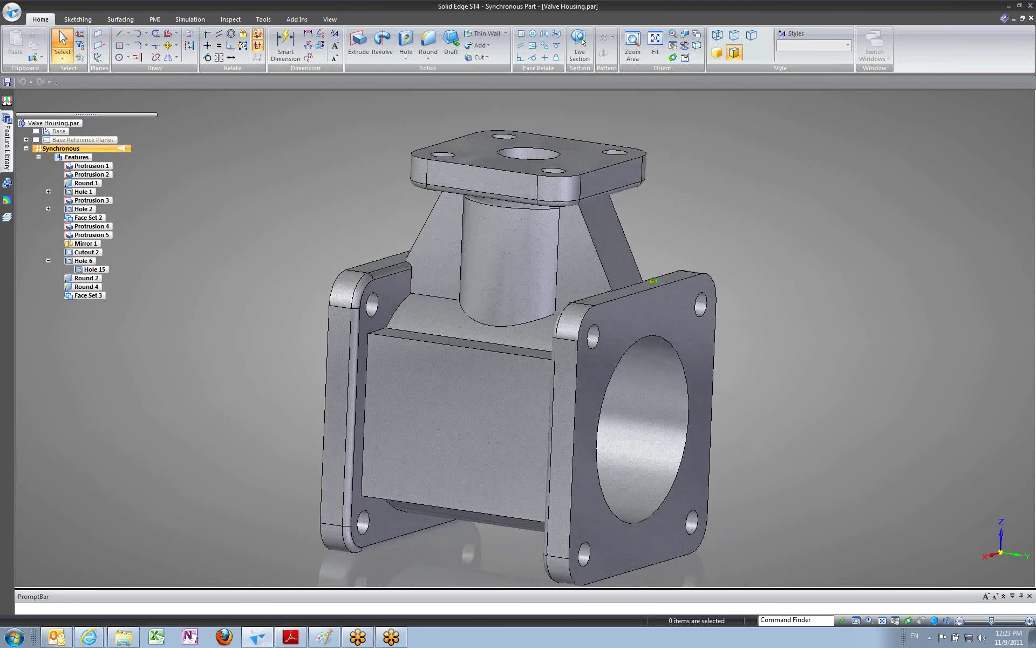
scroll(661, 300, "up", 2)
scroll(660, 300, "up", 2)
scroll(664, 296, "down", 4)
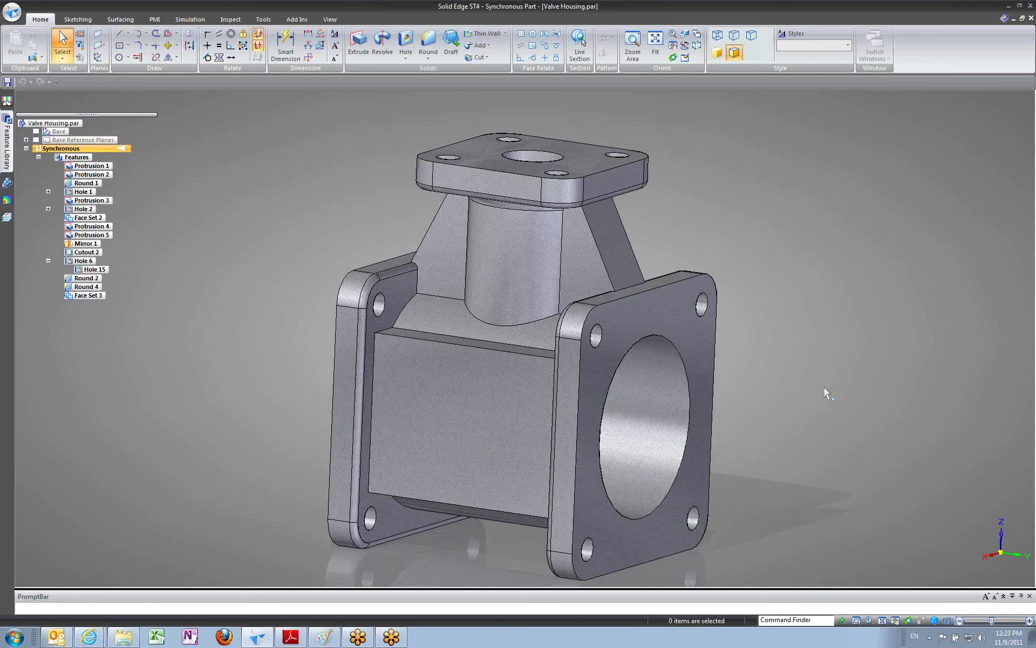
View the valve housing in the saved Front, Back, Left, Right and Top orientations.
left_click(934, 621)
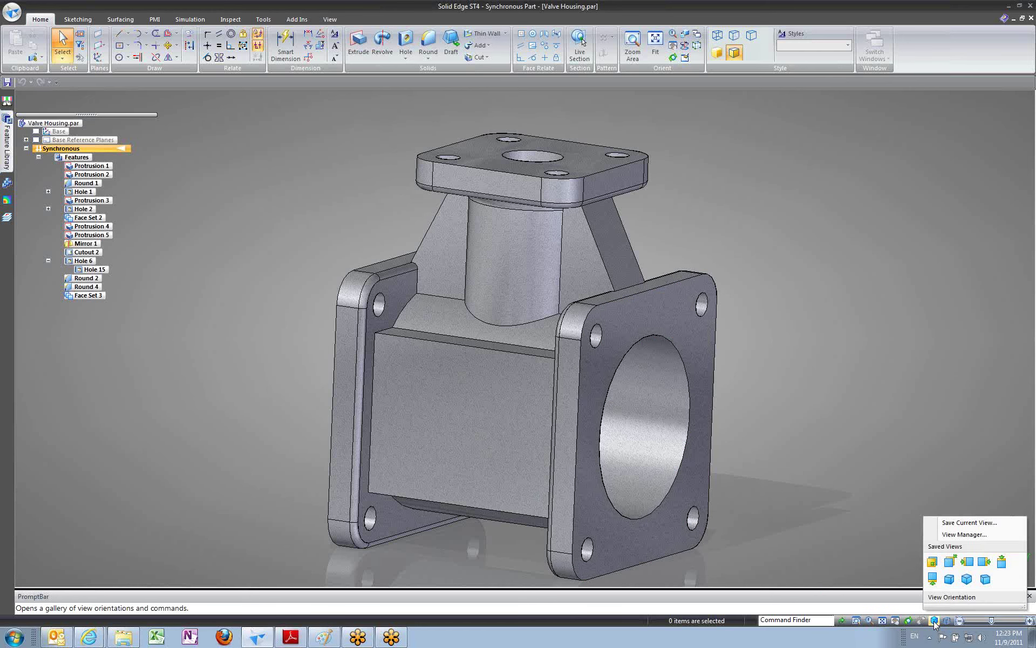
left_click(935, 562)
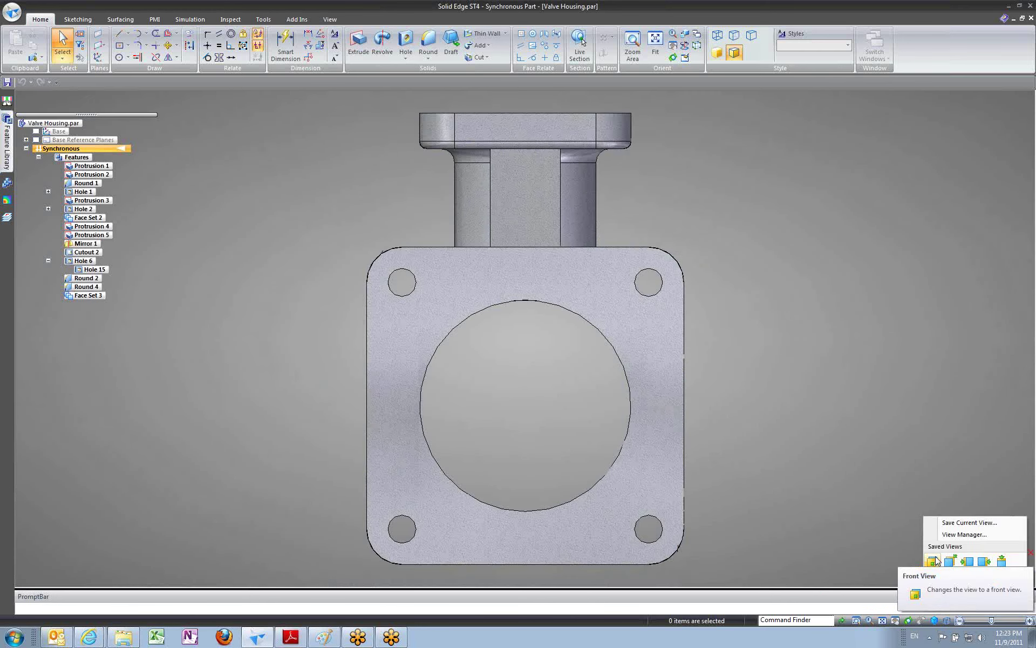
left_click(949, 562)
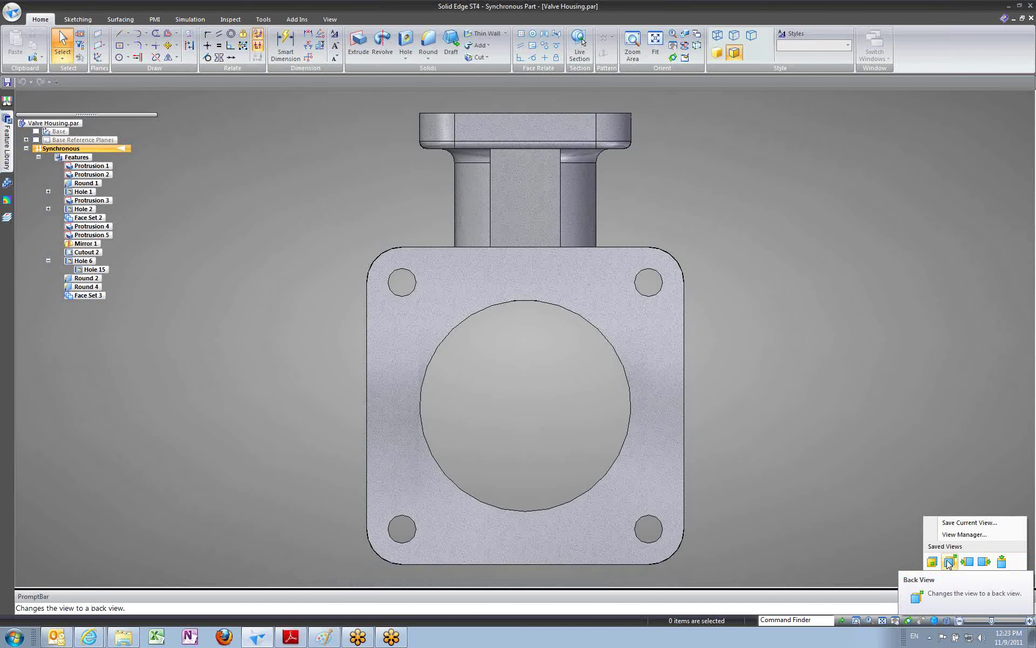
left_click(966, 562)
left_click(984, 562)
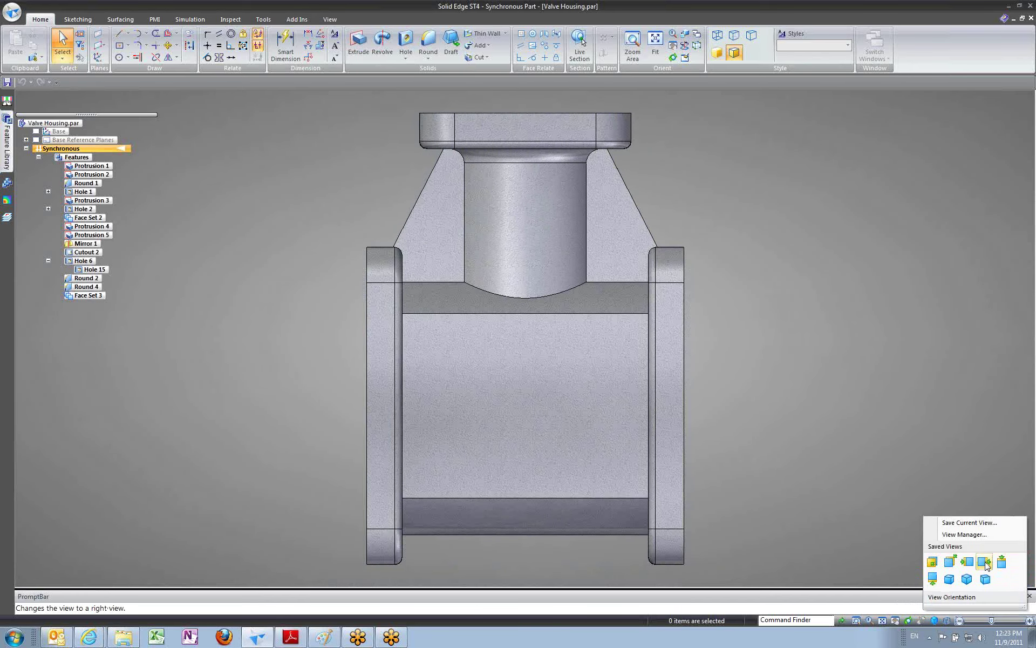
left_click(1000, 564)
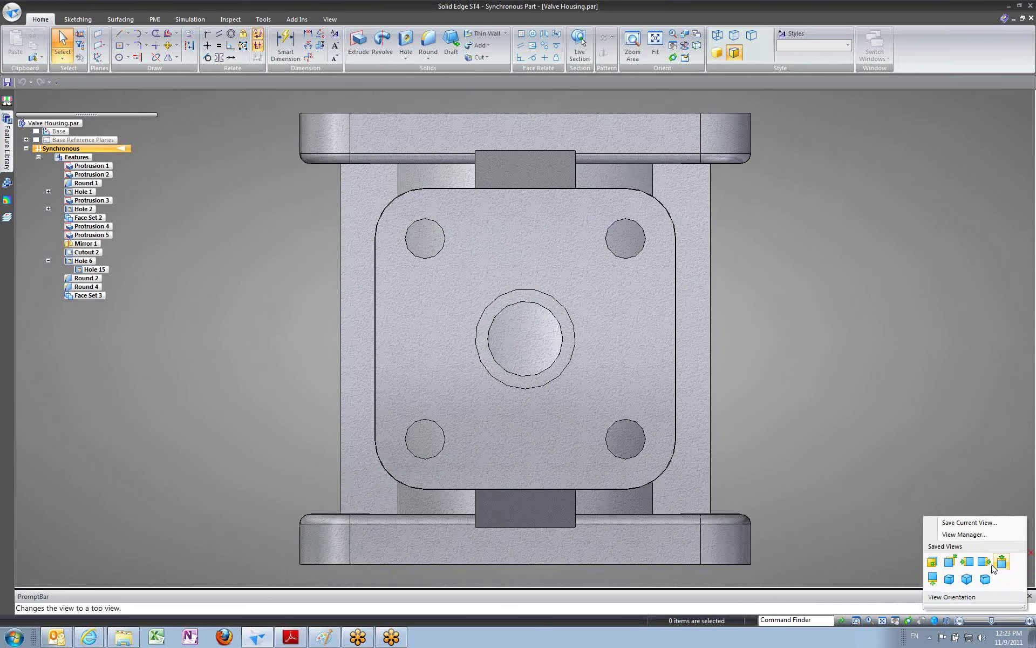
Compare the Dimetric, ISO and Trimetric orientations of the valve housing, finishing in the ISO view.
left_click(949, 579)
left_click(967, 579)
left_click(985, 579)
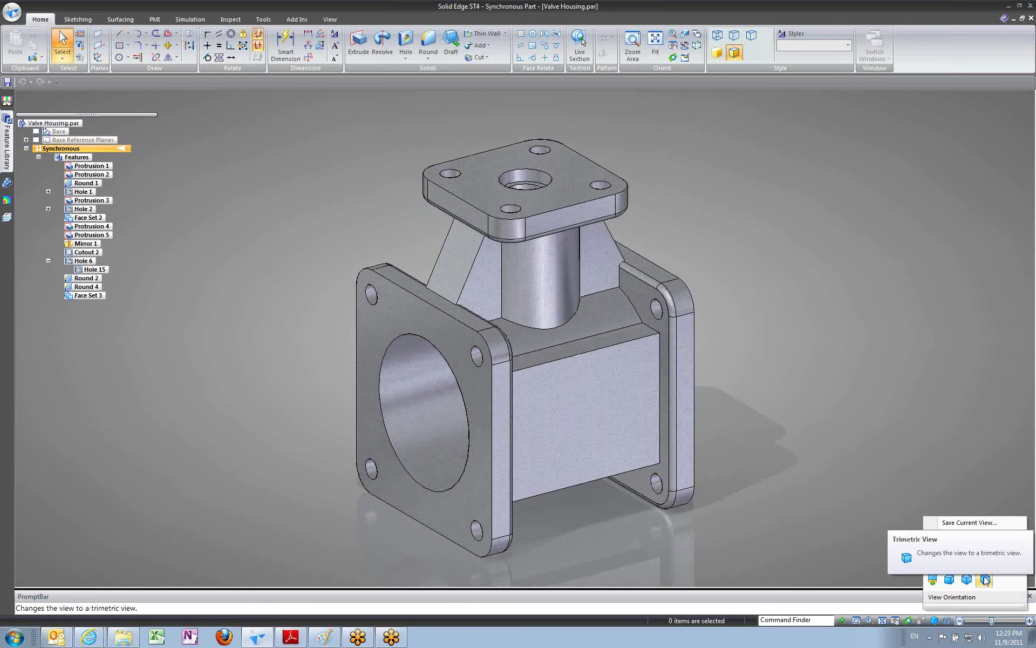
left_click(967, 579)
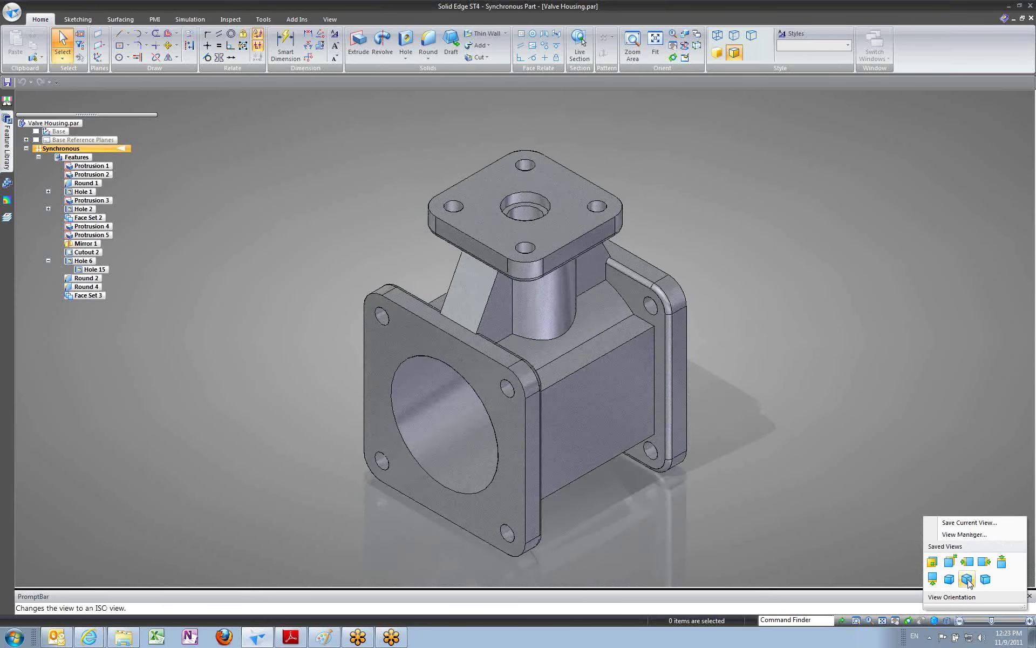
left_click(949, 580)
left_click(950, 580)
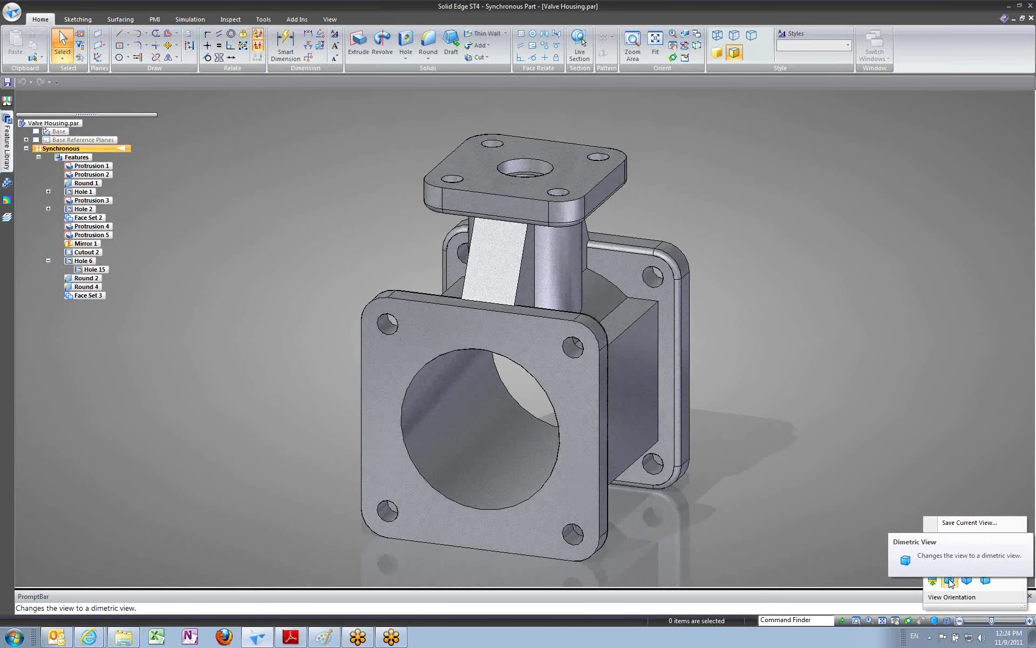
left_click(967, 579)
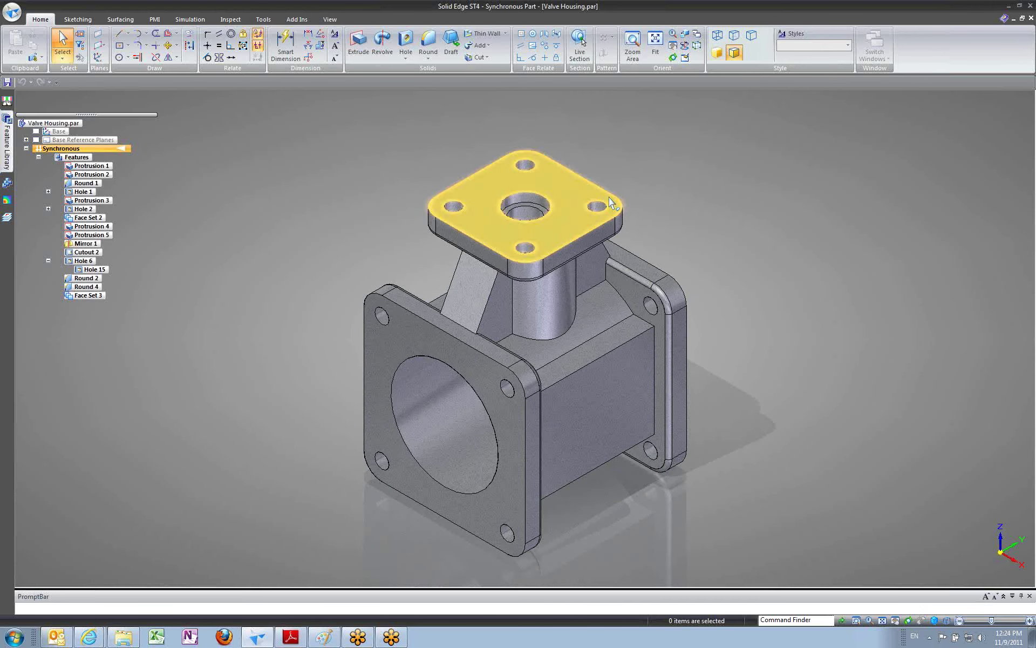
Zoom in closely on the valve housing and rotate it, and restore the fitted home view.
scroll(628, 236, "up", 3)
scroll(627, 236, "up", 10)
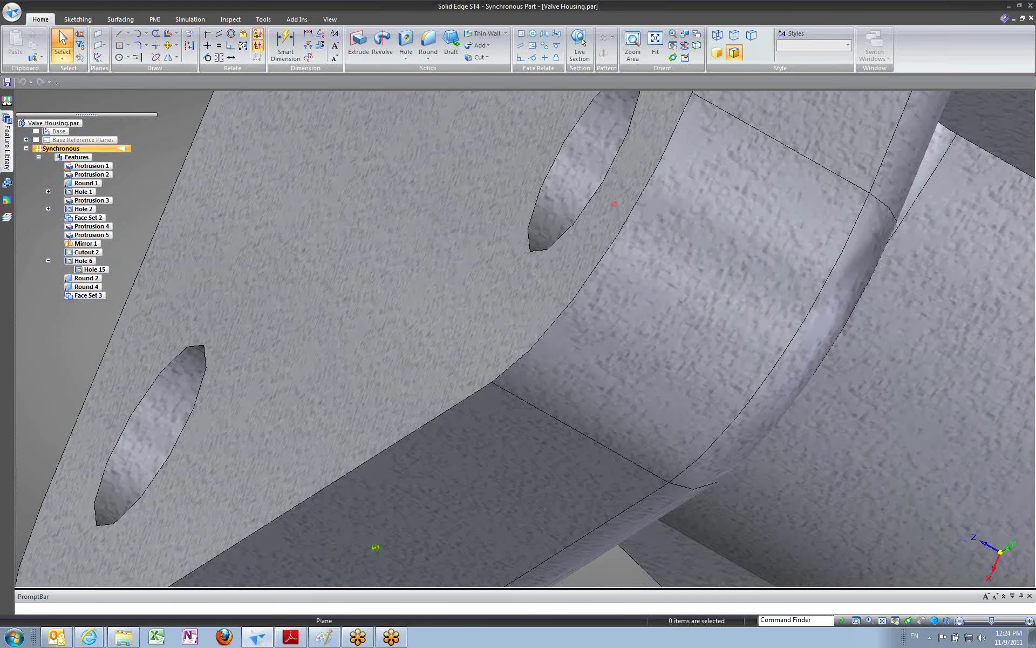
middle_click_drag(376, 547, 262, 400)
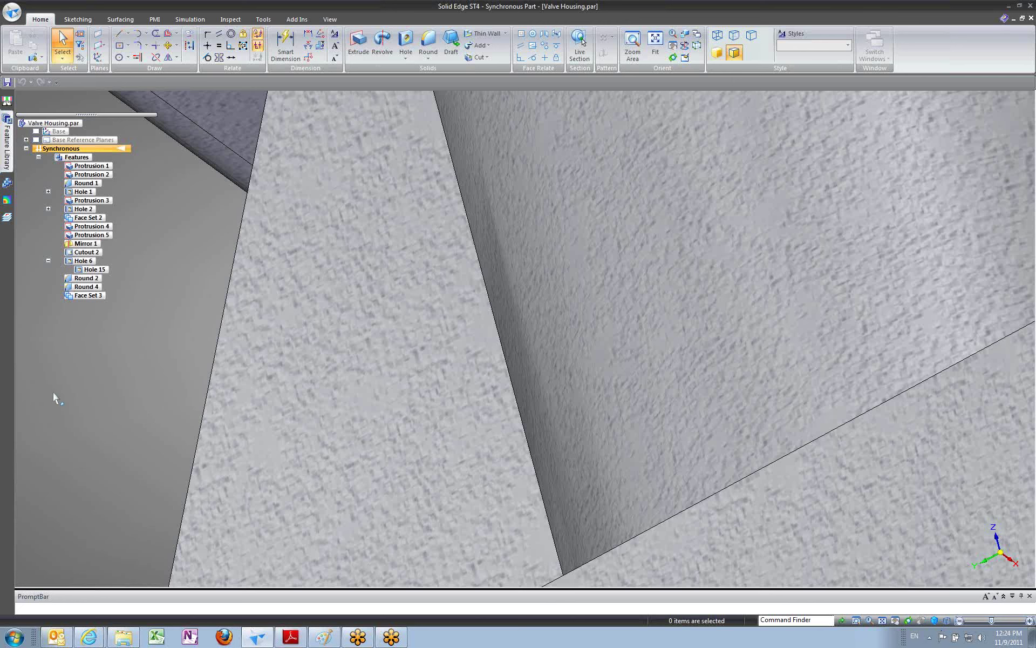
key("Home")
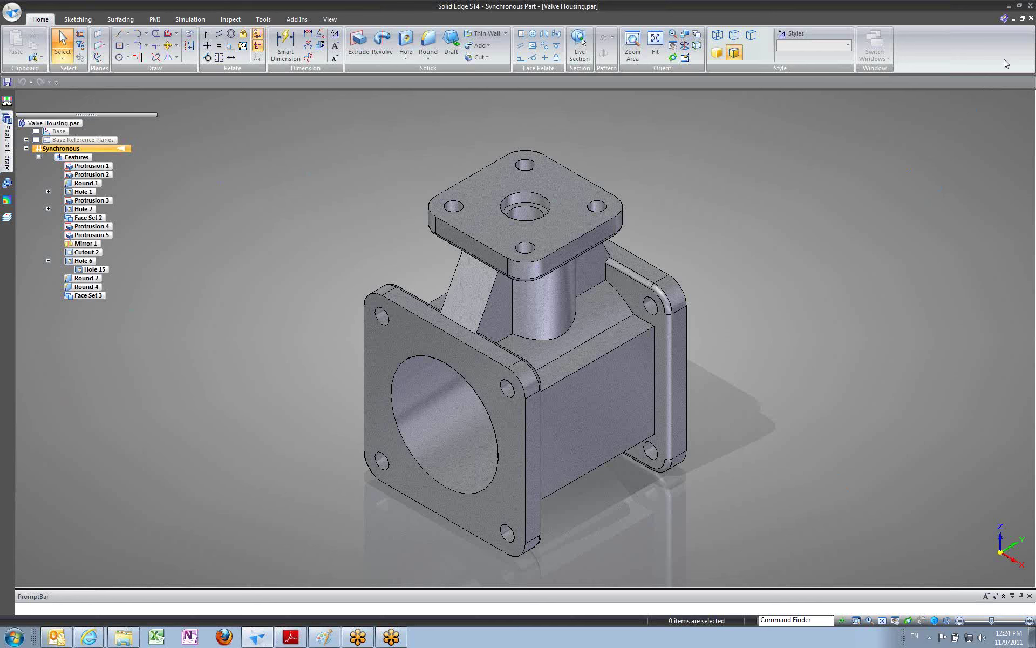
Show the Solid Edge Help pane, look over the Solid Edge Tutorials including Modeling Swept Features, and close the tutorials window.
left_click(1003, 20)
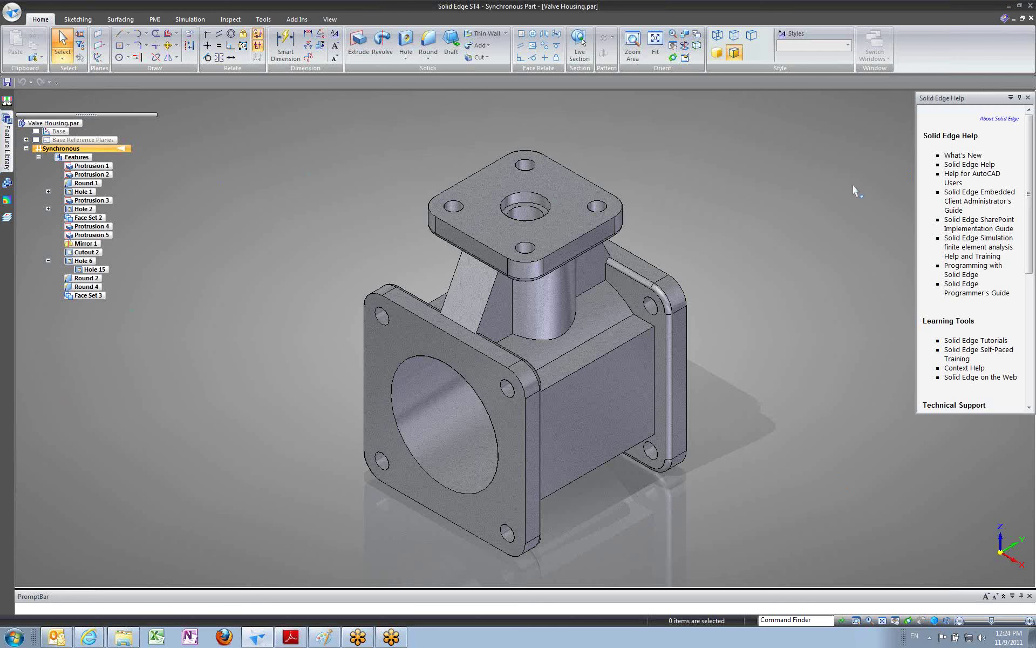
left_click(1004, 20)
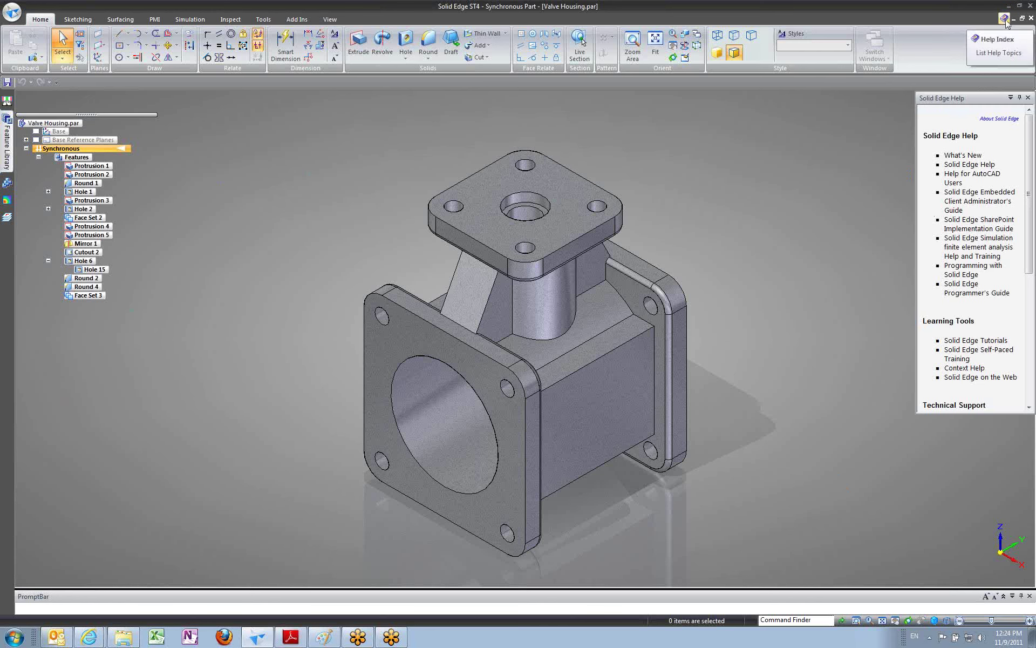
left_click(1004, 20)
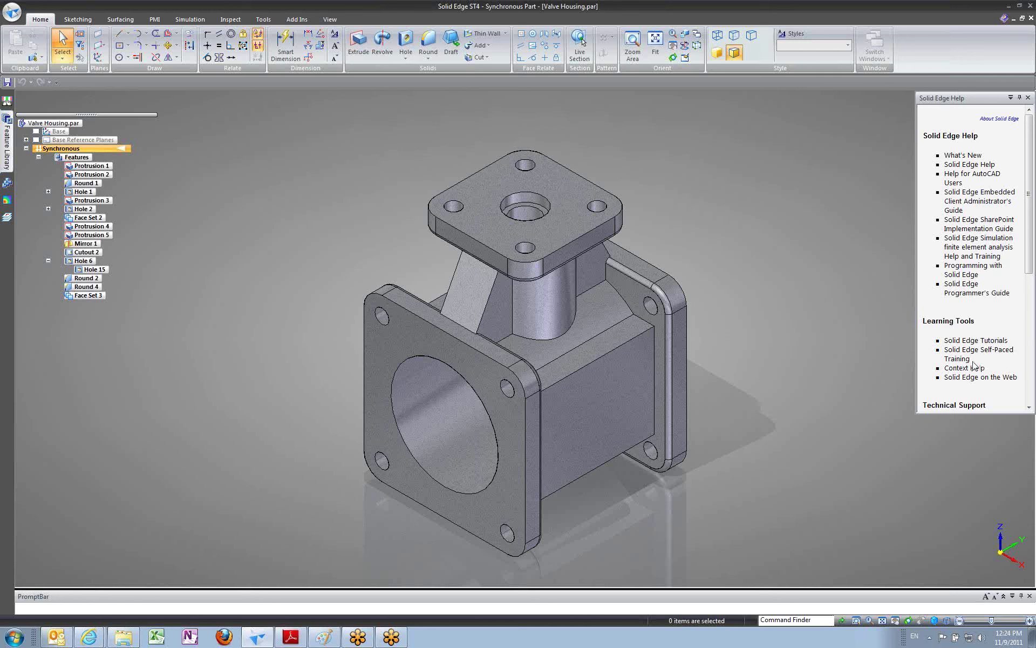
left_click(970, 343)
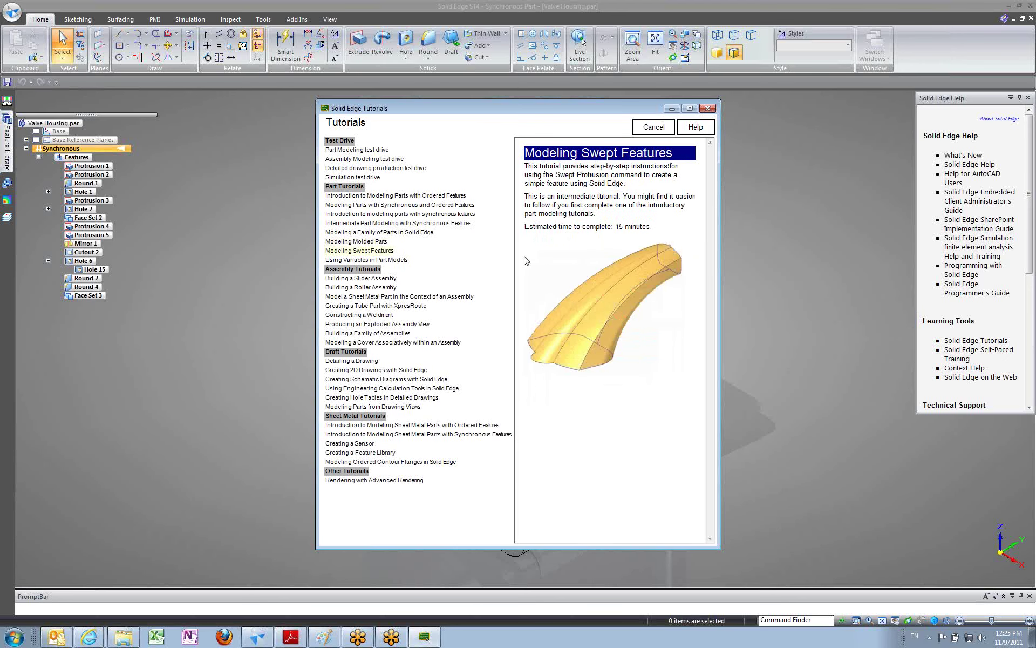
left_click(707, 108)
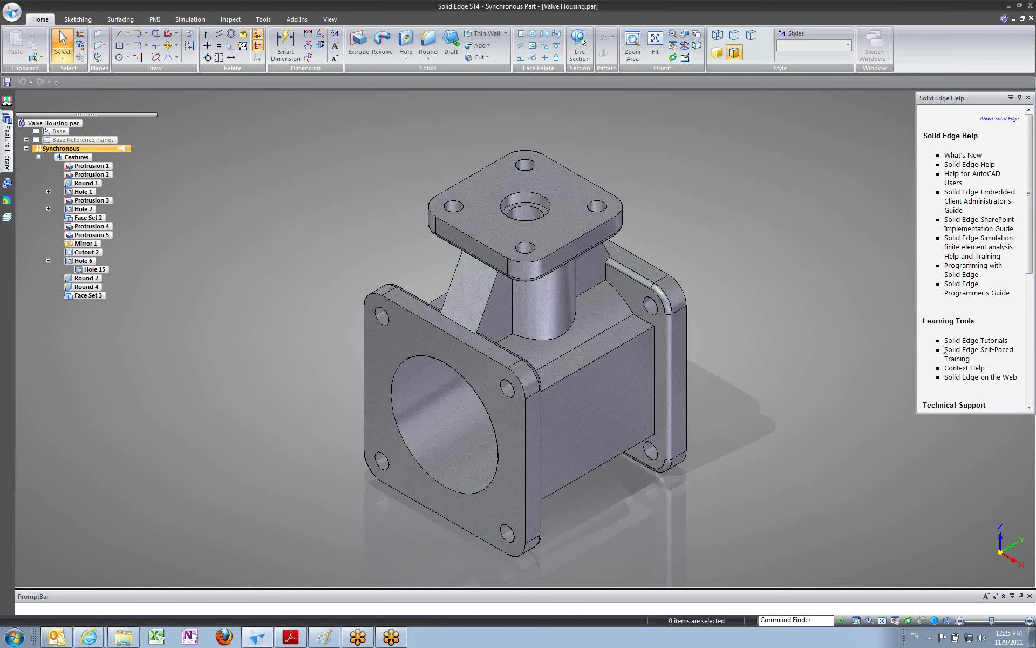
Open the Solid Edge ST4 self-paced training page from the help pane and enlarge the browser window to show more courses.
left_click(956, 356)
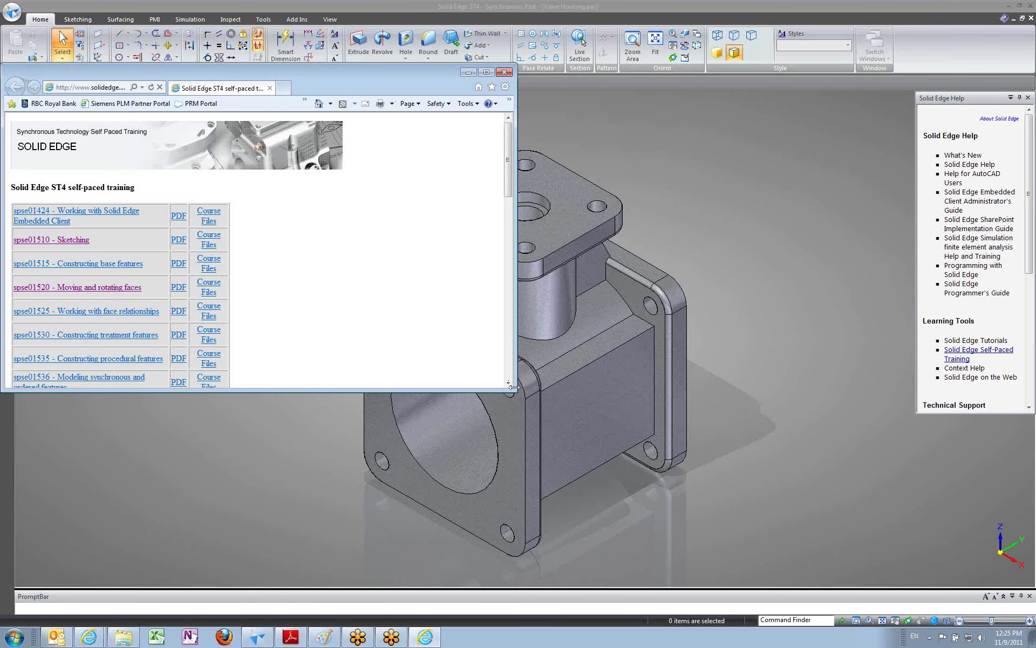
left_click_drag(517, 392, 686, 560)
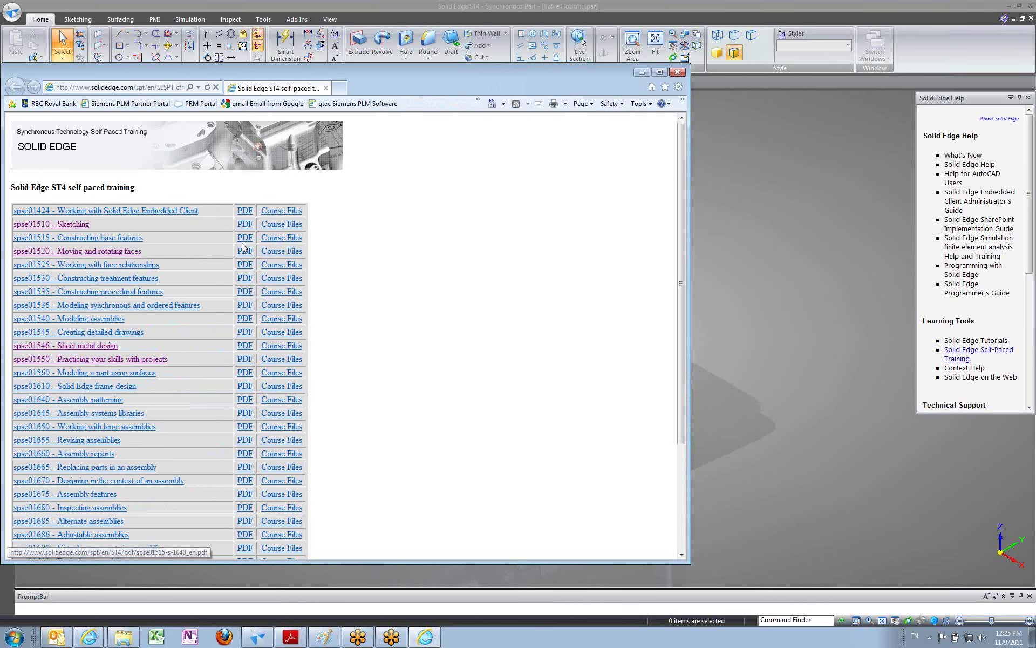
Look through the ST4 self-paced training courses and the links to other releases, and close the browser.
scroll(215, 219, "down", 2)
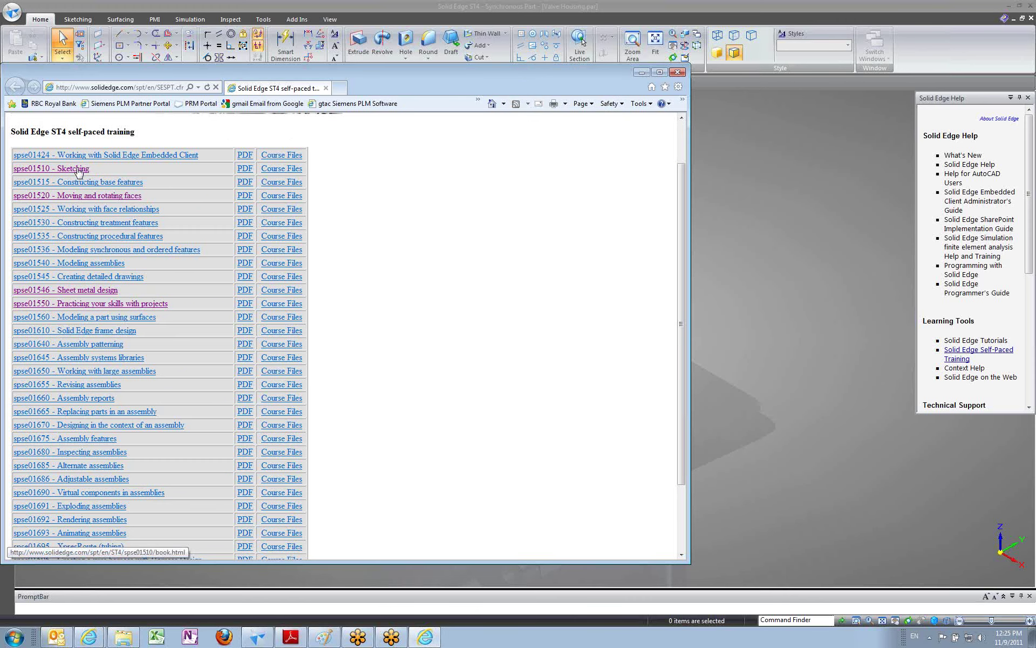
scroll(100, 232, "down", 3)
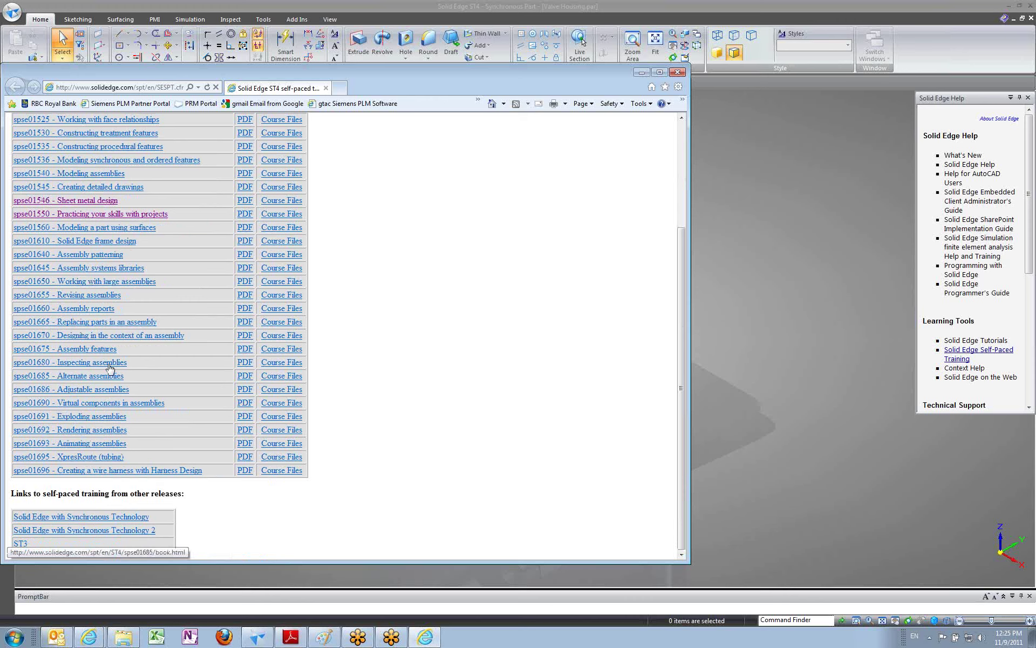
scroll(419, 352, "up", 5)
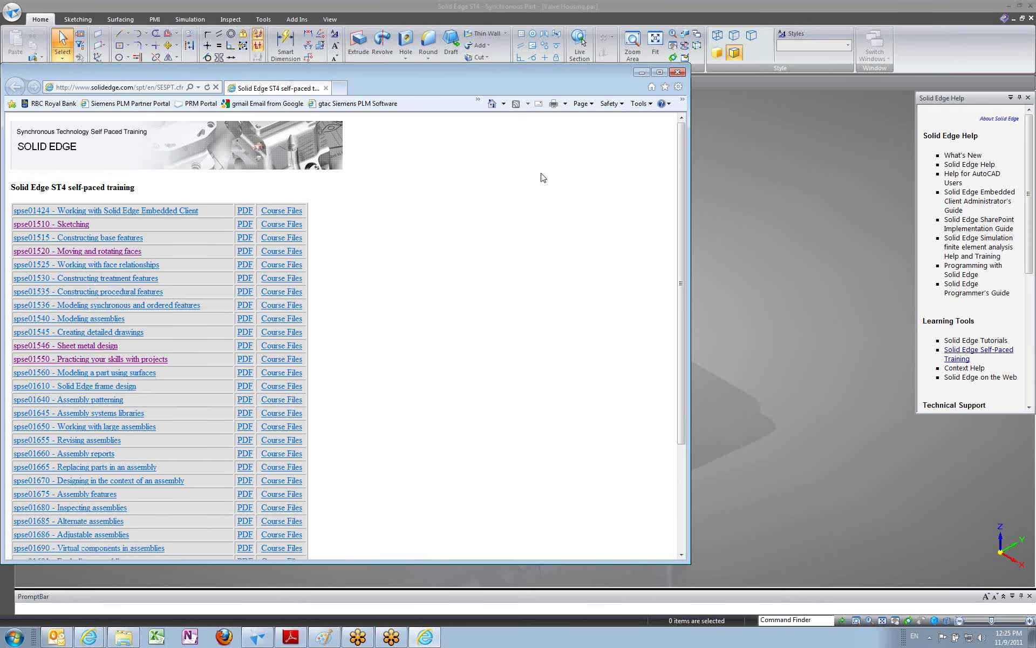
left_click(677, 73)
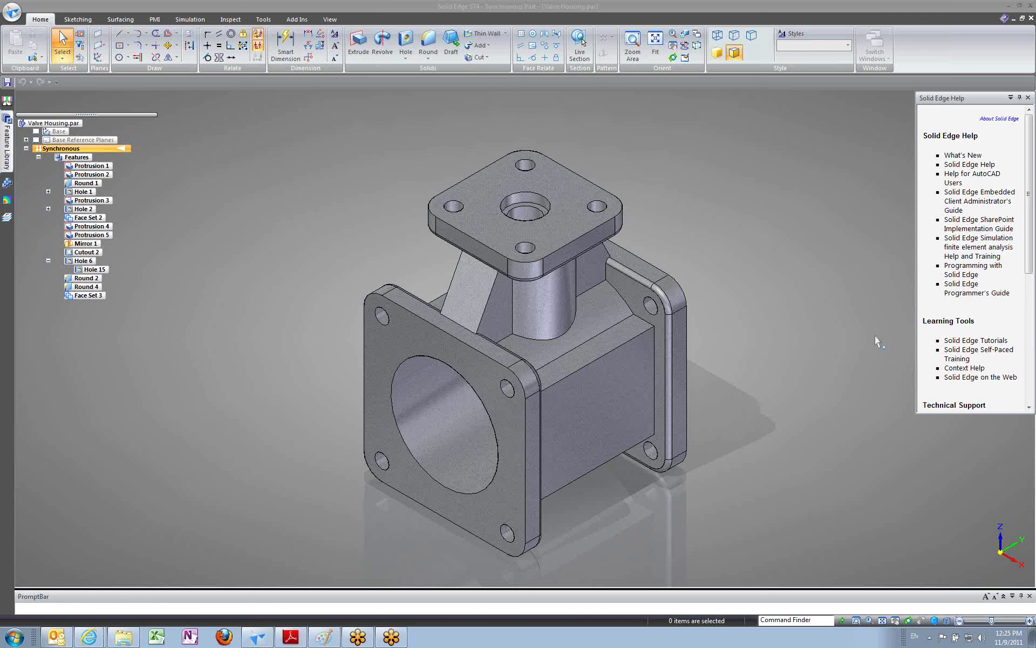
Show context help for the Thin Wall command, read its Thickening and thinning parts topic, and close all help.
left_click(955, 370)
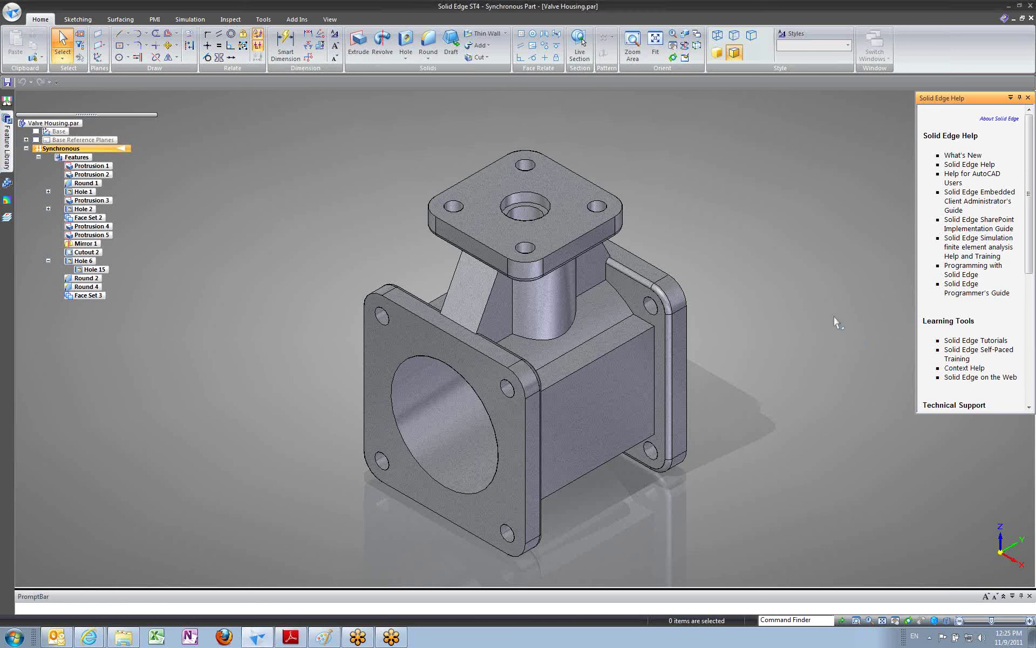
left_click(493, 35)
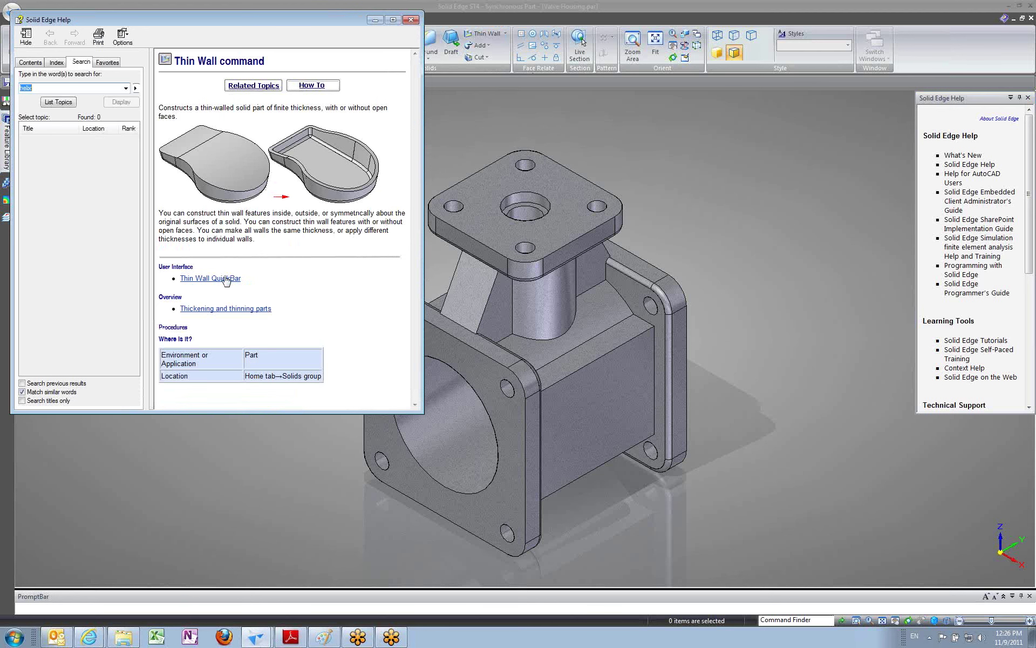
left_click(205, 310)
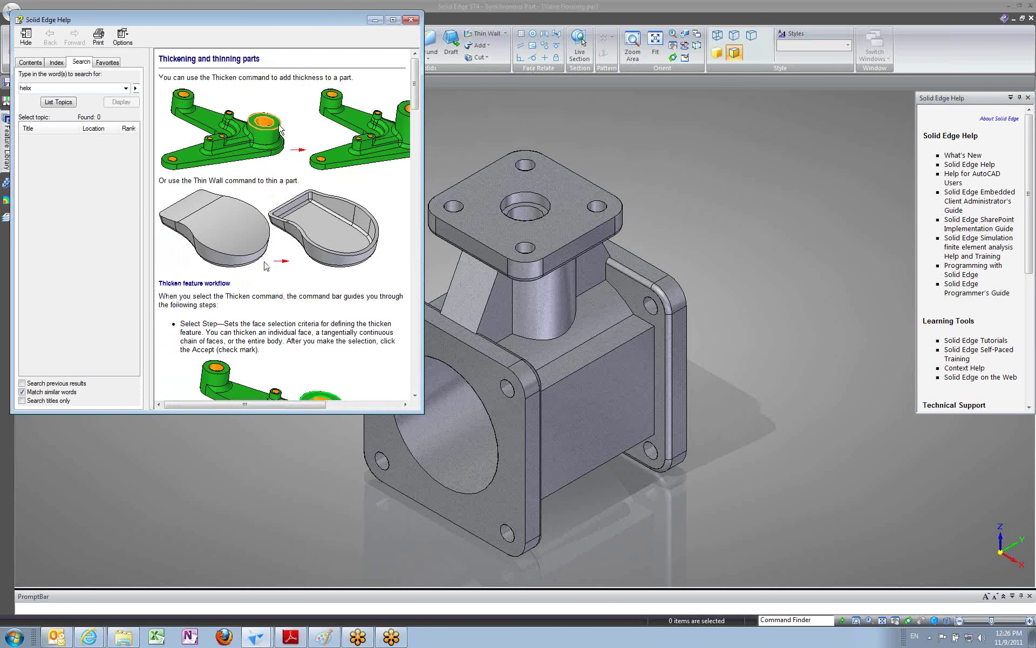
left_click_drag(420, 105, 420, 149)
left_click_drag(422, 158, 419, 105)
left_click(410, 19)
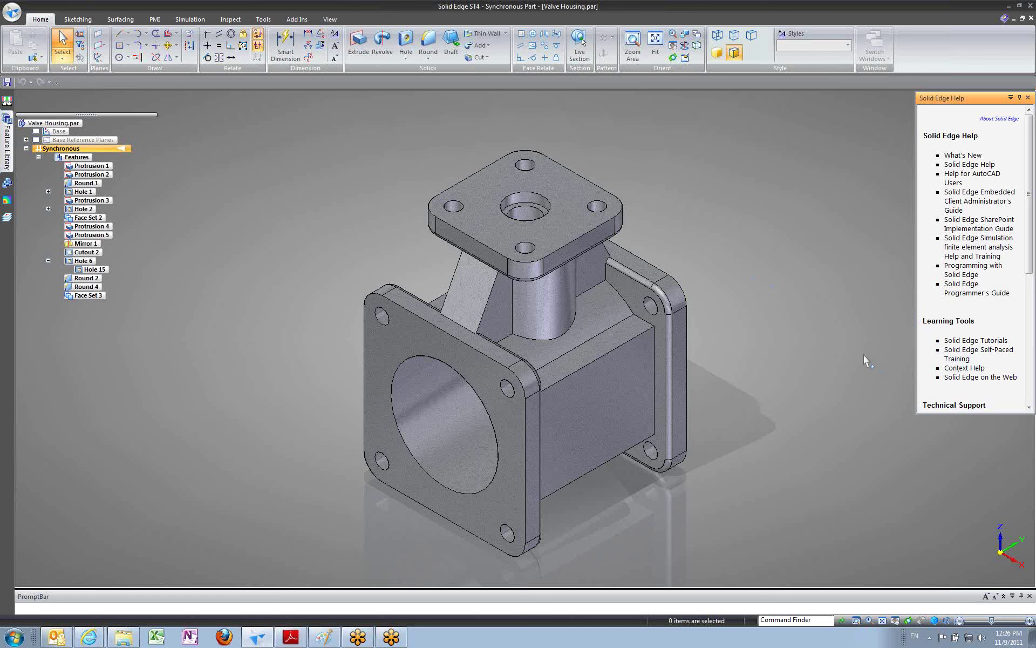
left_click(1027, 97)
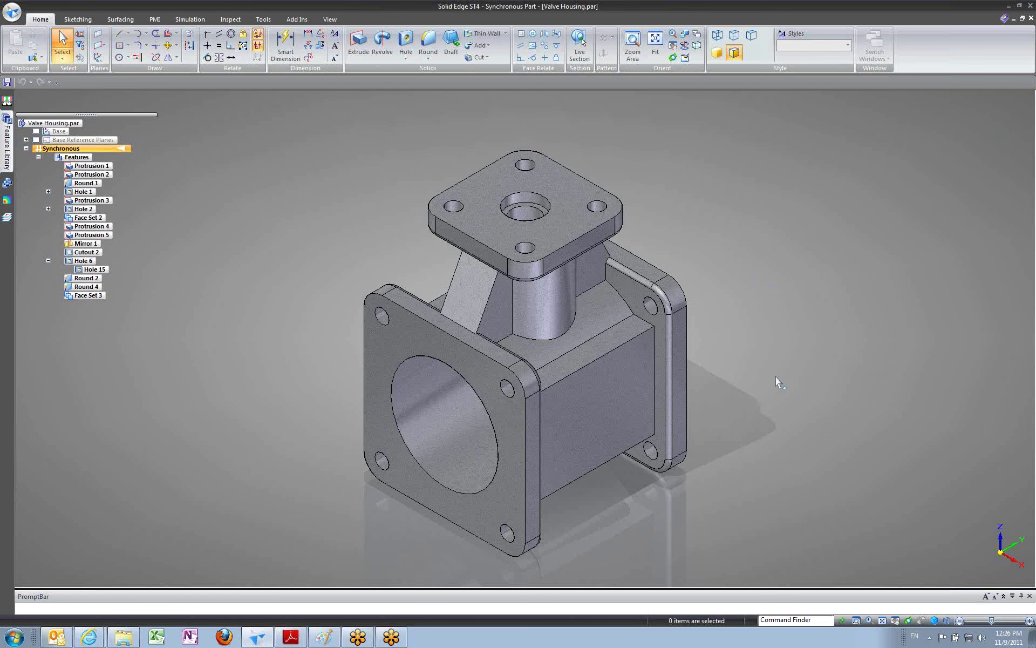
Find the loft command with Command Finder, locate where it sits among the Add commands, and close the results.
left_click(779, 620)
type("lo")
key("Return")
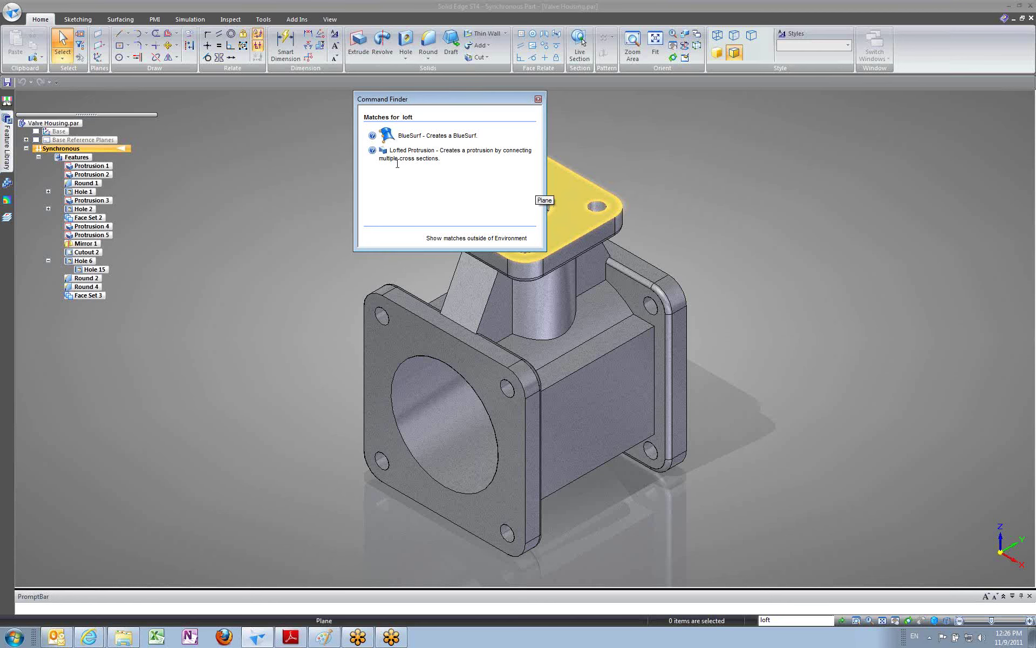
mouse_move(398, 163)
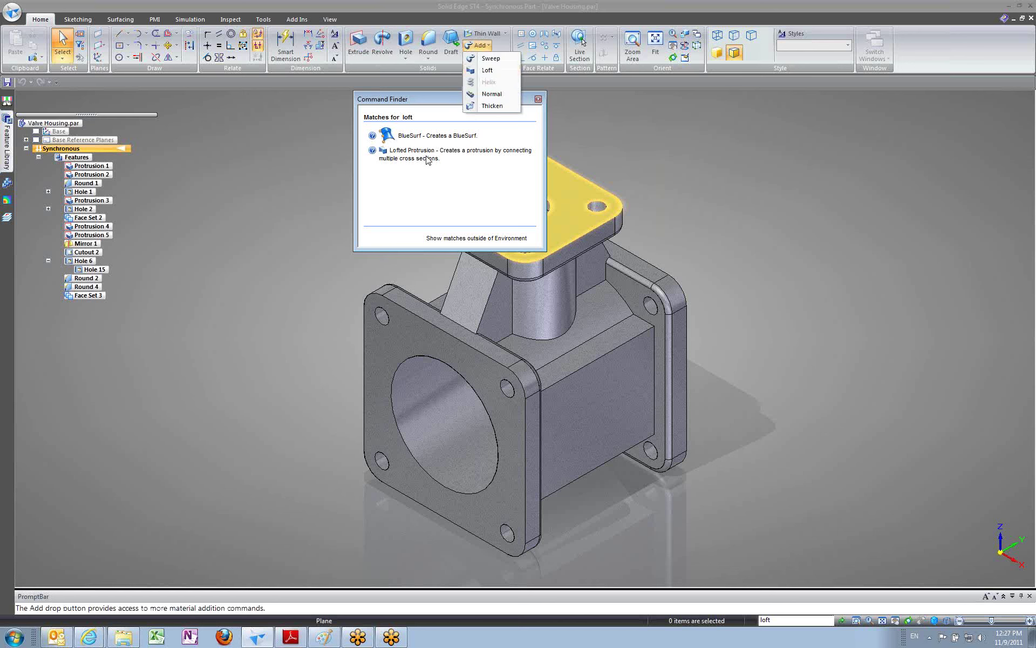
left_click(538, 102)
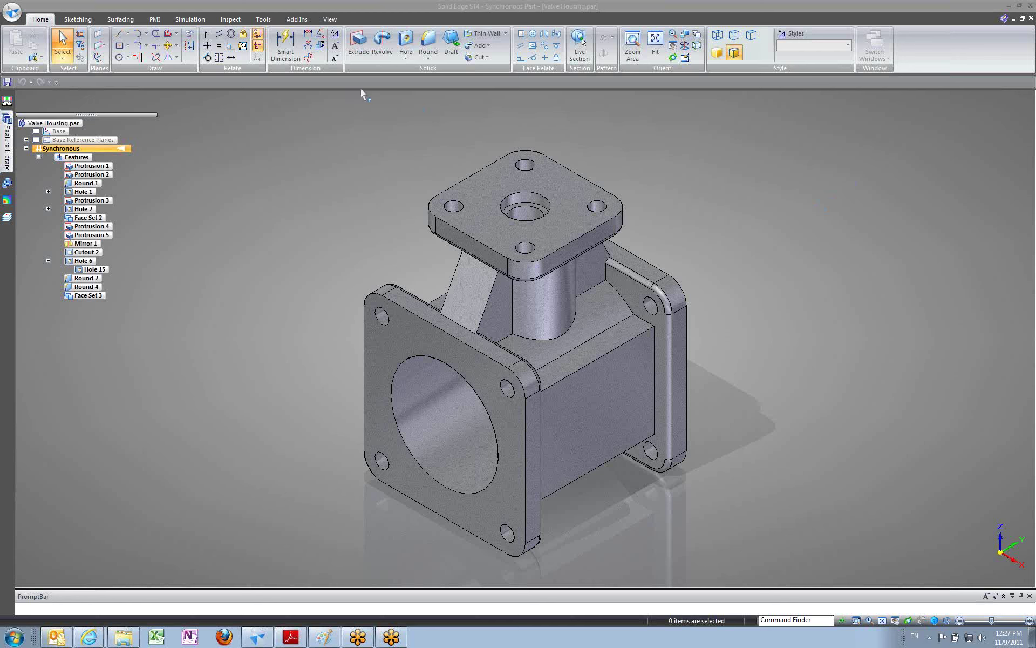
Open the ribbon customization settings and look over the Keyboard, Quick Access and Ribbon options.
right_click(42, 23)
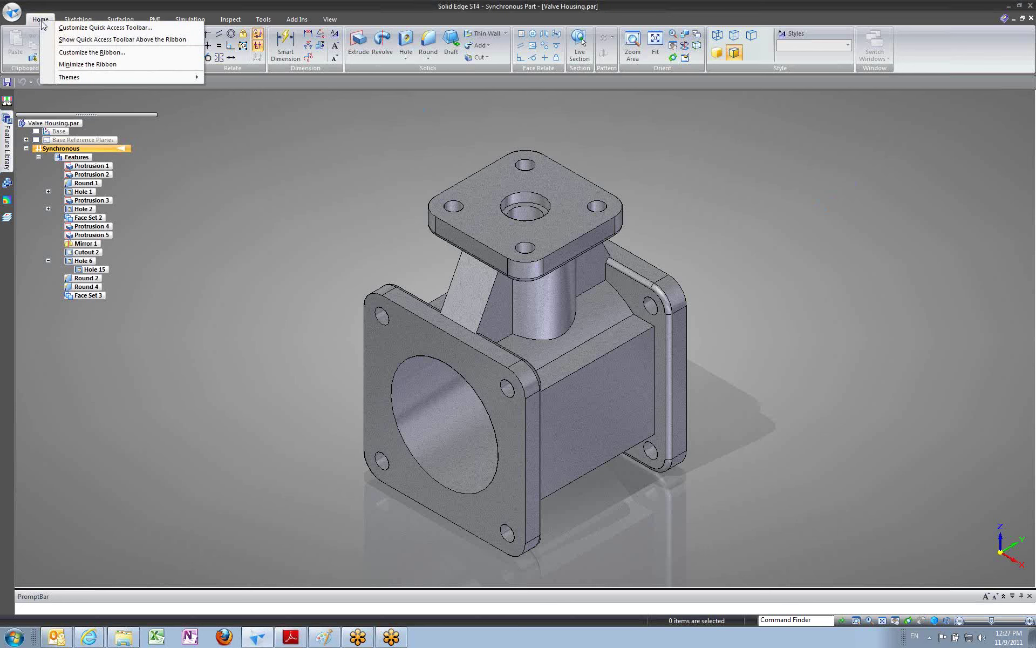
left_click(92, 52)
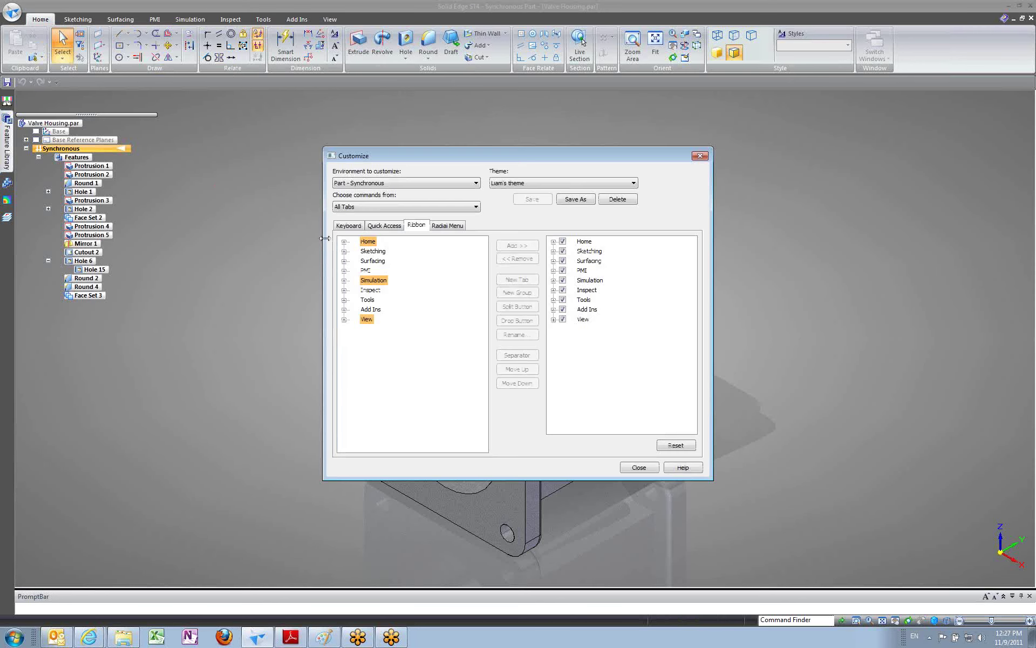
left_click(384, 226)
left_click(351, 226)
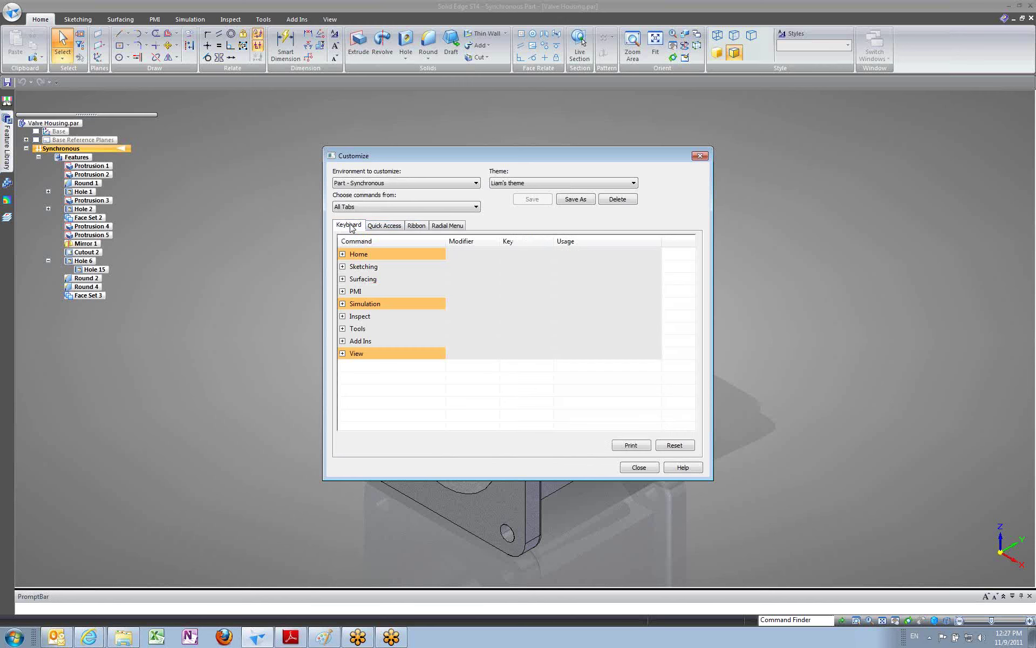
left_click(380, 229)
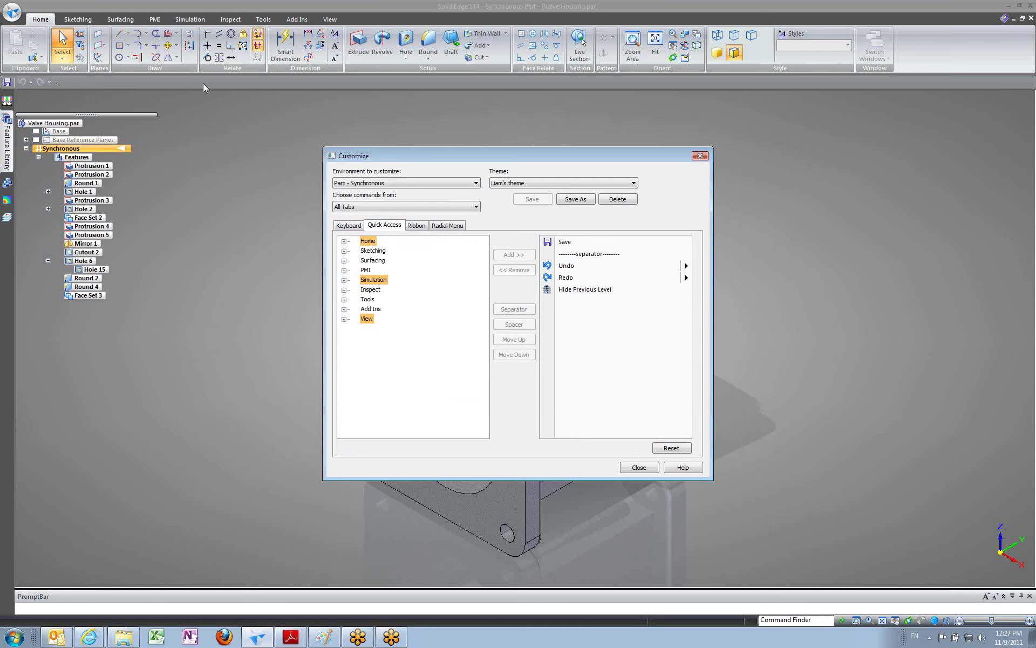
left_click(412, 228)
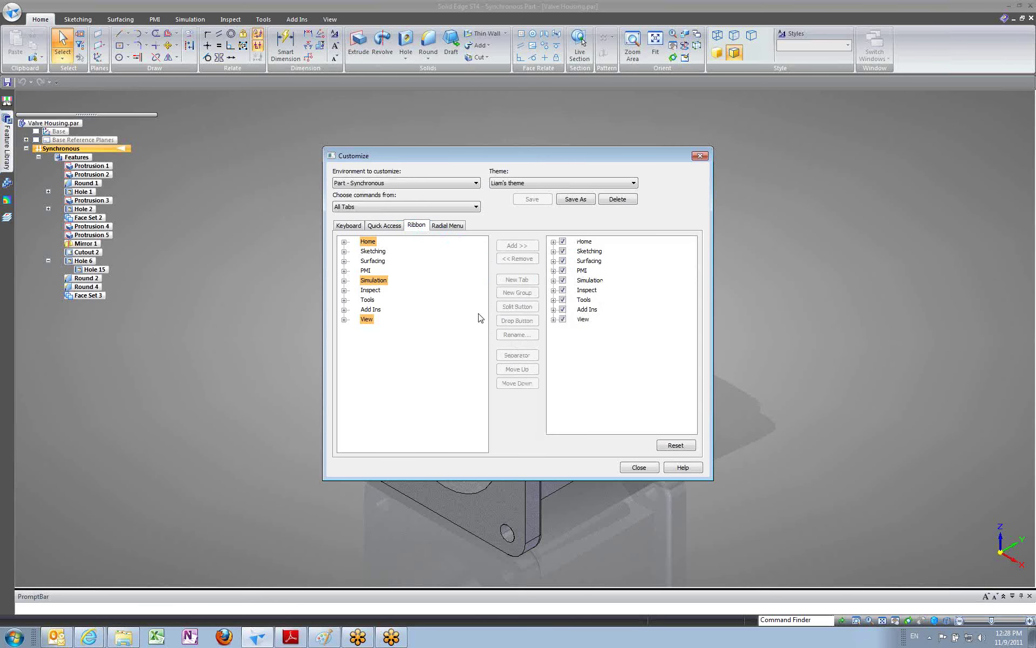
Browse the View commands available for the ribbon down to View Orientation, and check the list of themes.
left_click(344, 319)
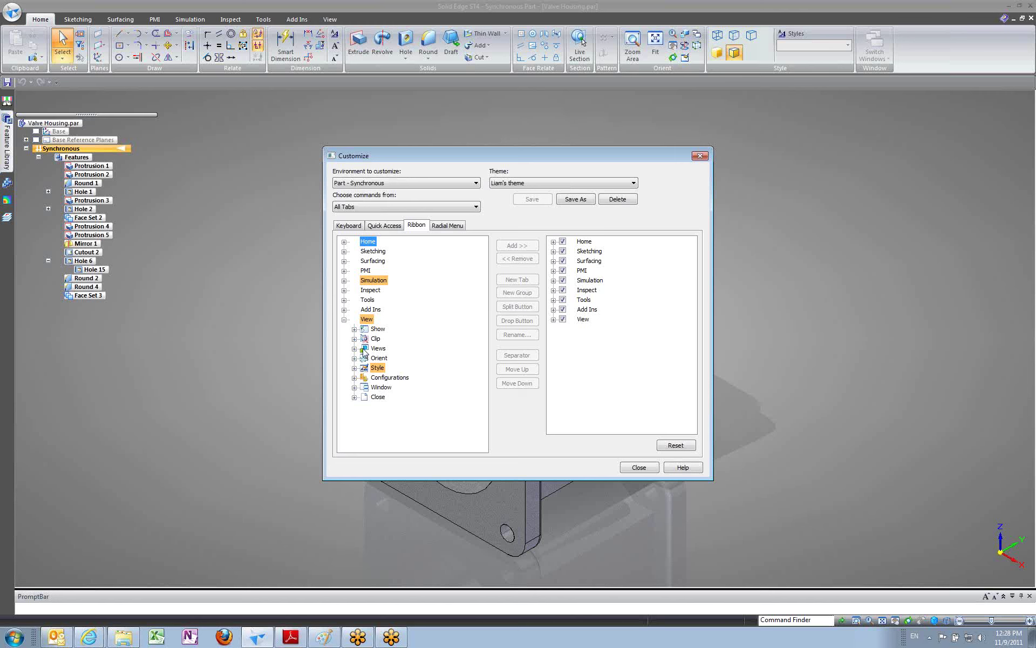
left_click(354, 349)
left_click(402, 358)
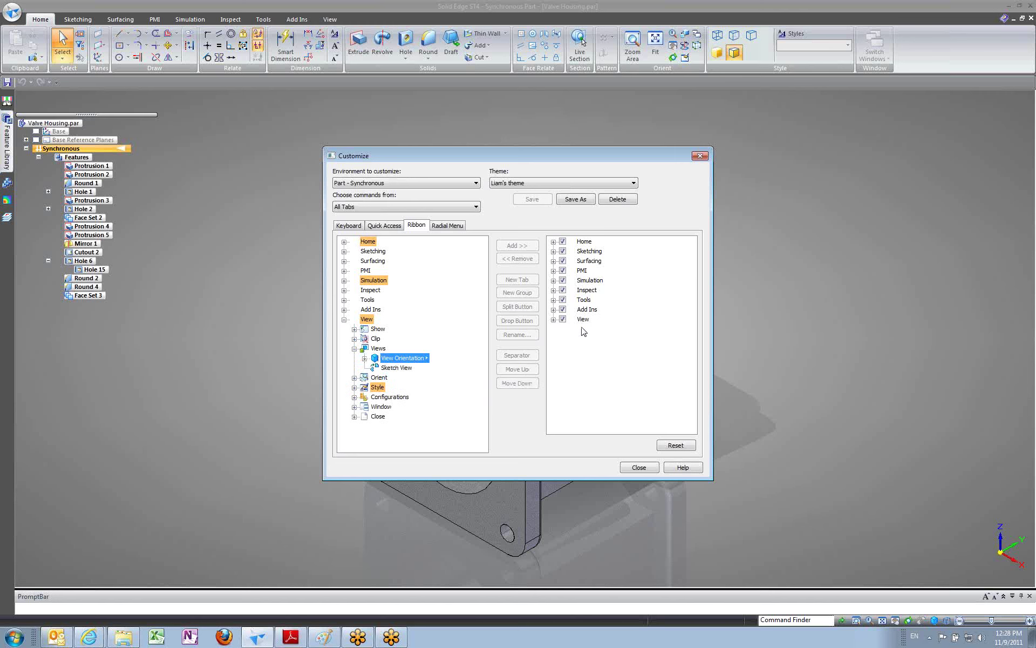
left_click(590, 355)
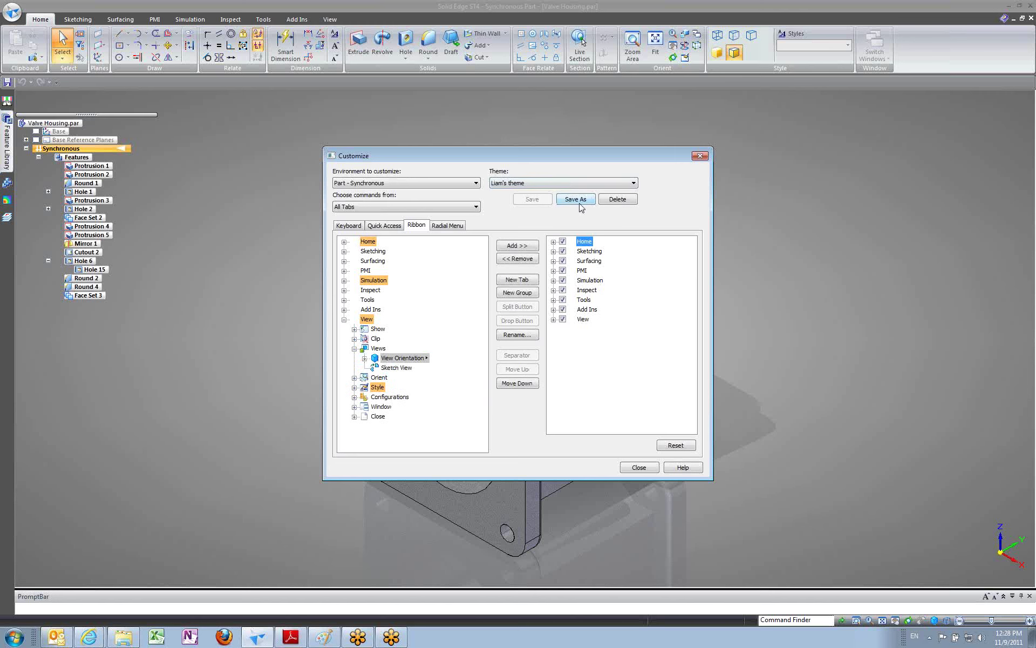
left_click(593, 186)
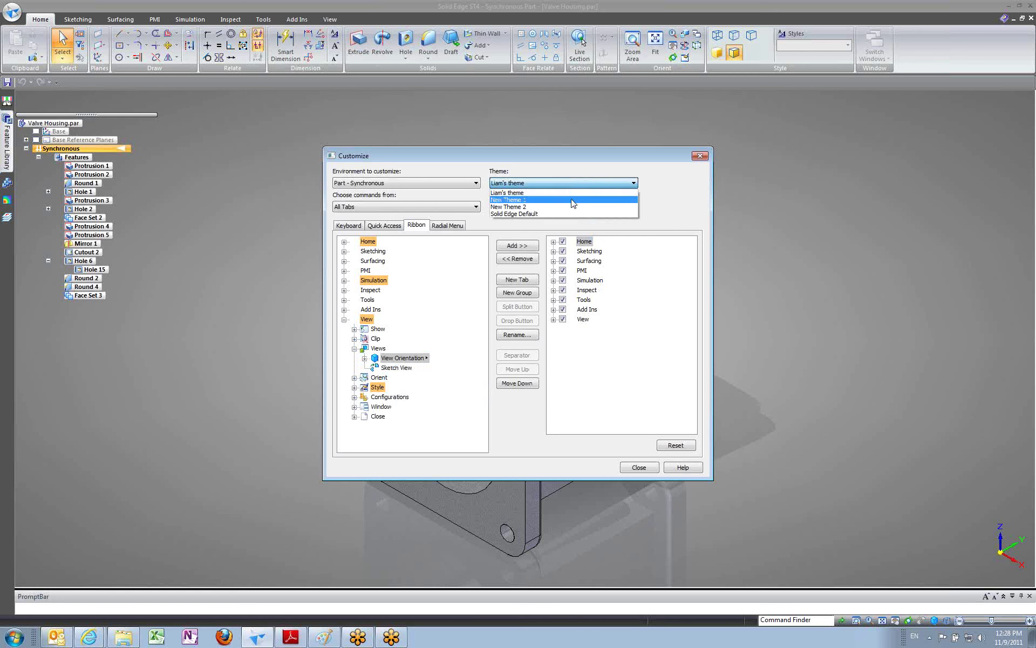
left_click(663, 189)
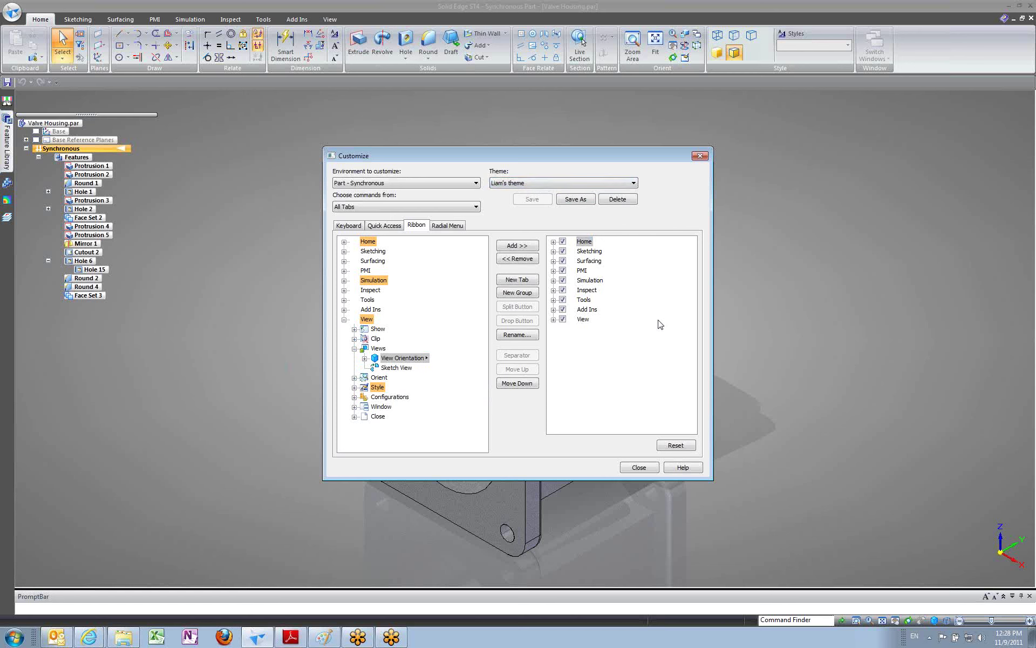
Look over the radial menu customization, close the Customize dialog, and try the radial menu in the model window.
left_click(445, 226)
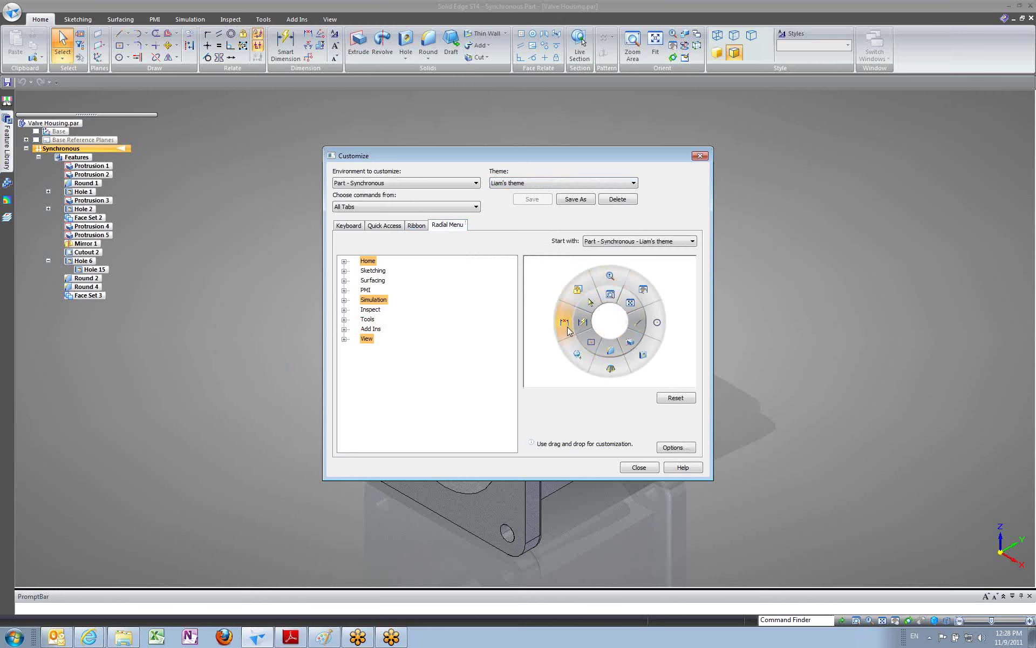
left_click(700, 156)
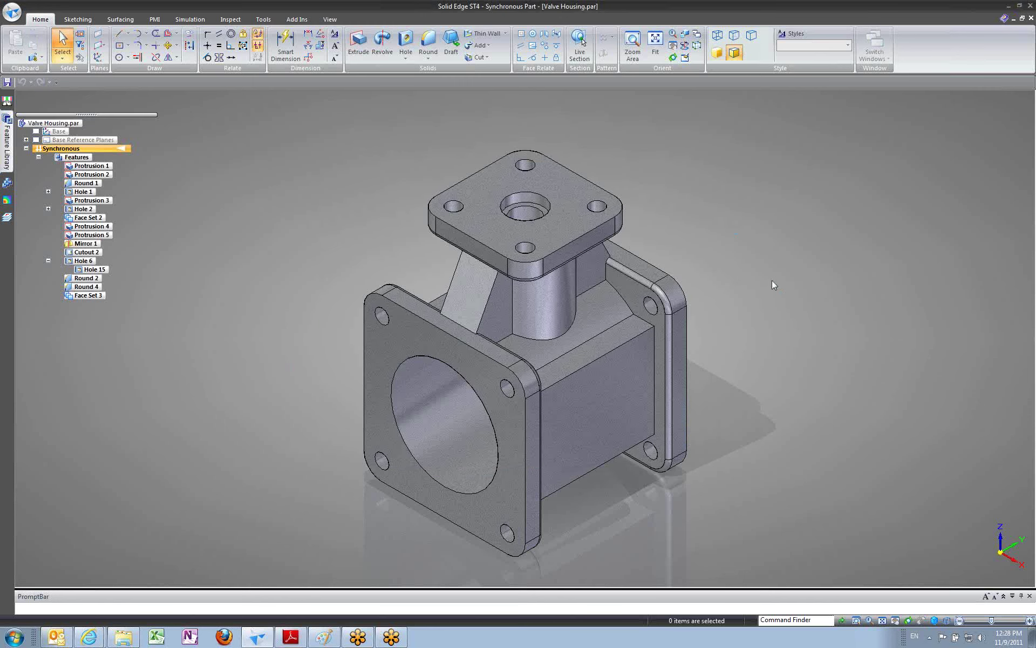
mouse_move(772, 280)
right_mouse_down()
mouse_move(753, 266)
mouse_move(740, 312)
mouse_move(795, 300)
mouse_move(752, 260)
mouse_move(726, 280)
mouse_move(770, 308)
mouse_move(815, 273)
mouse_move(773, 279)
right_mouse_up()
left_click(1032, 159)
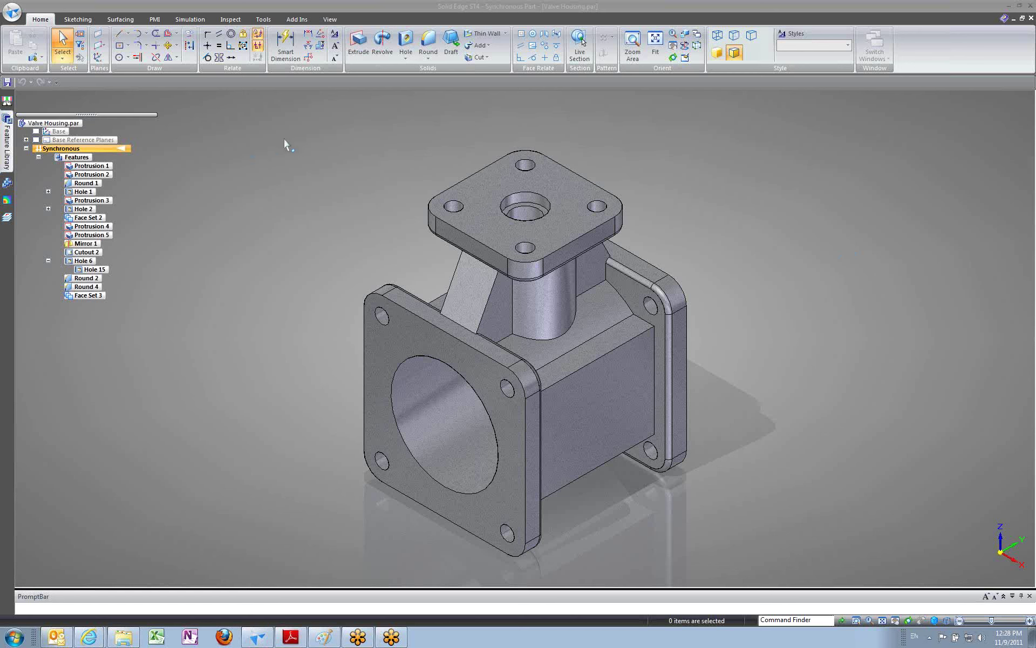
Start Extrude and exit it back to Select, once by cancelling and once with Select from the radial menu.
left_click(361, 41)
left_click(362, 43)
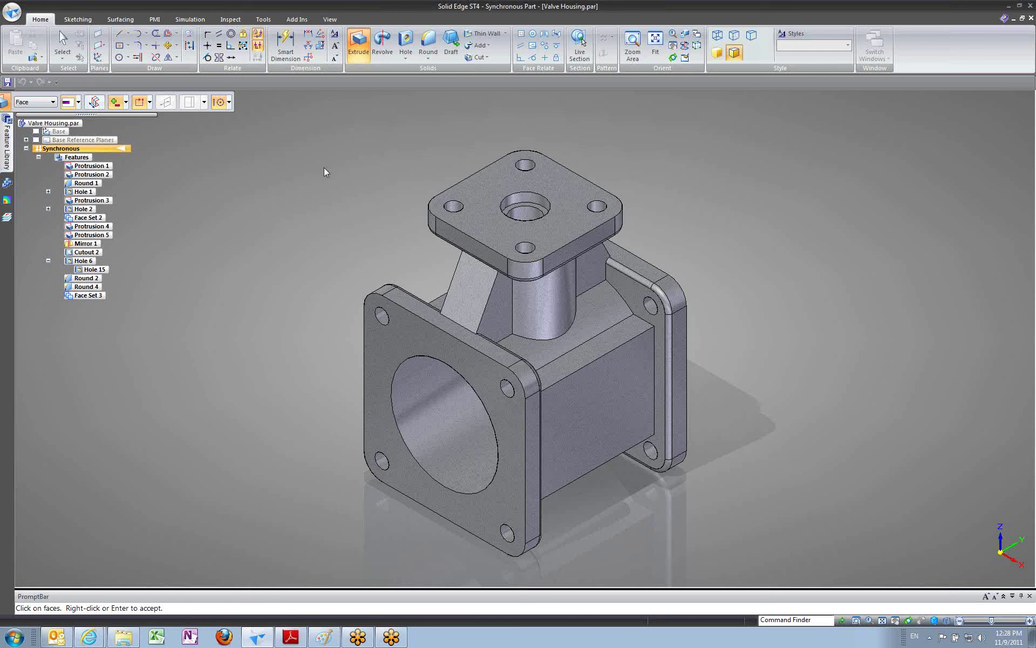
key("Escape")
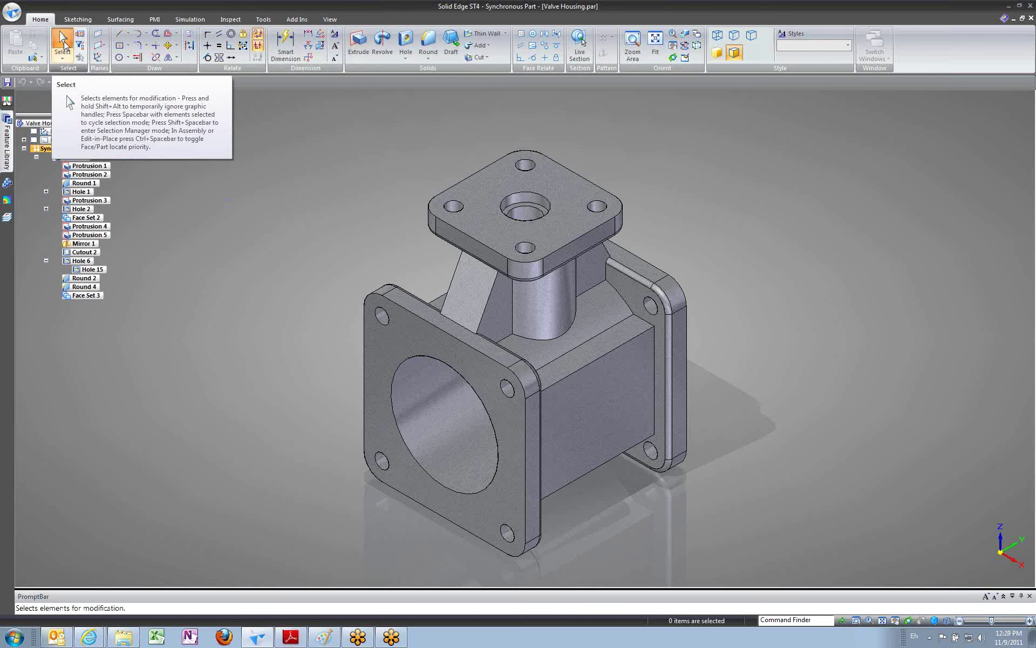
left_click(359, 43)
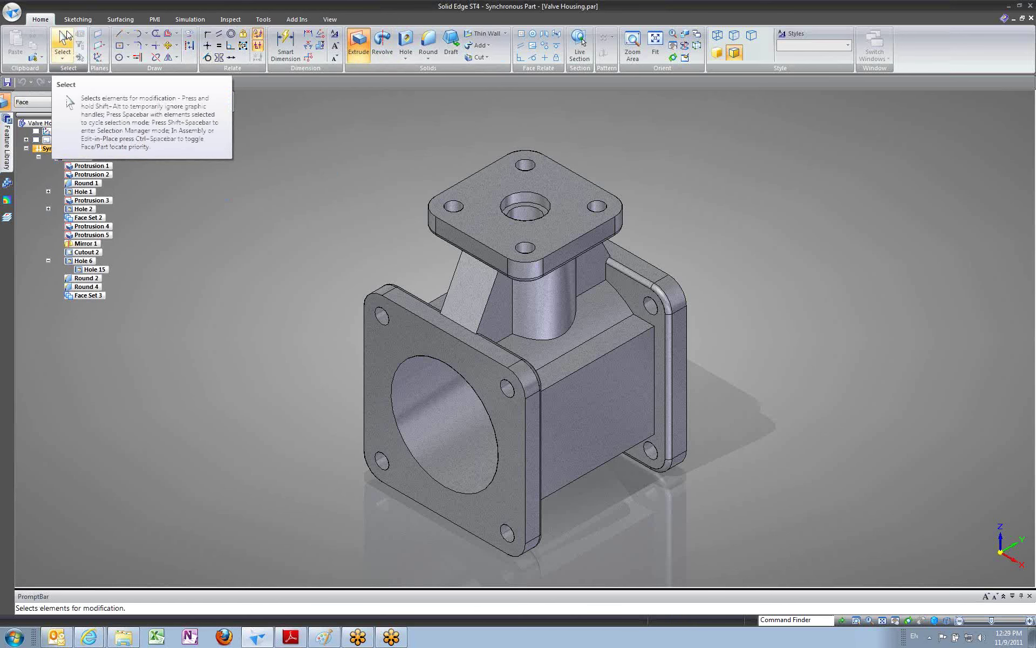
right_click(371, 231)
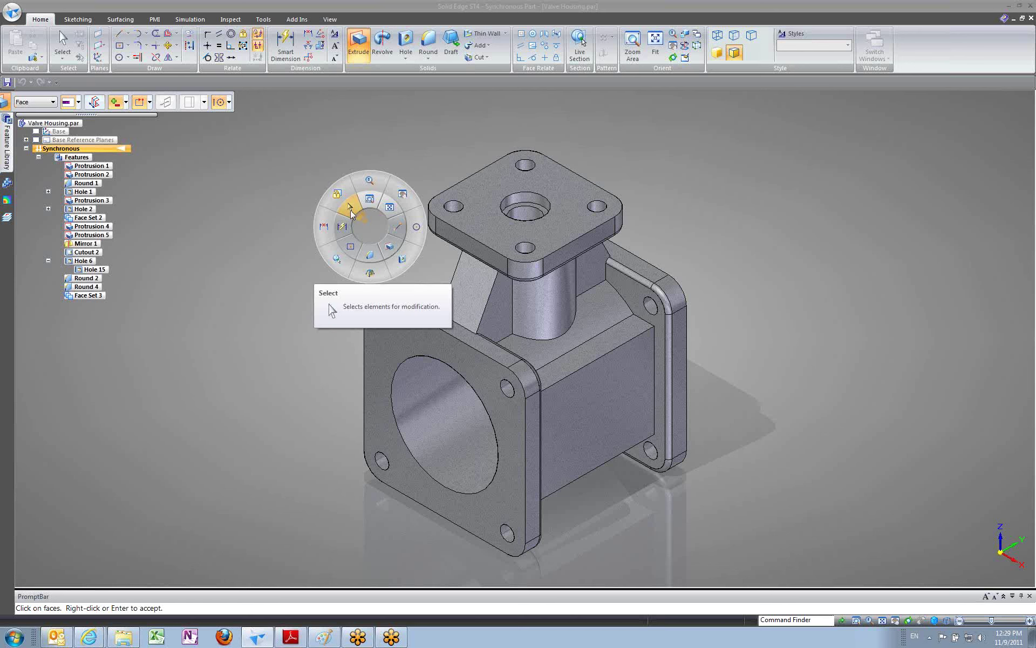
left_click(351, 211)
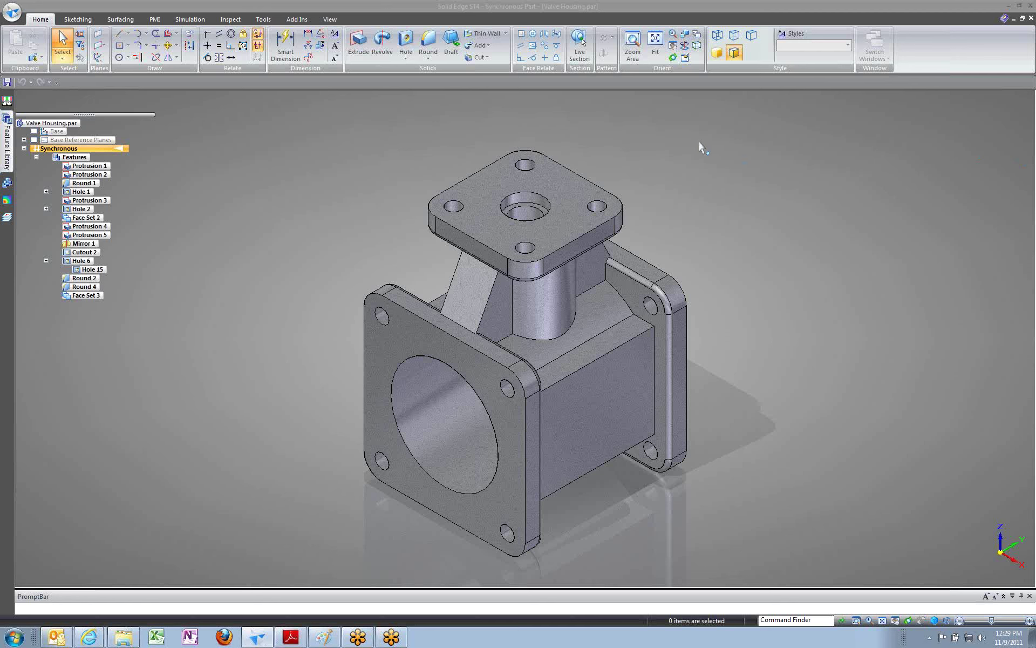
Create a new part document from the ansi part.par template.
left_click(13, 18)
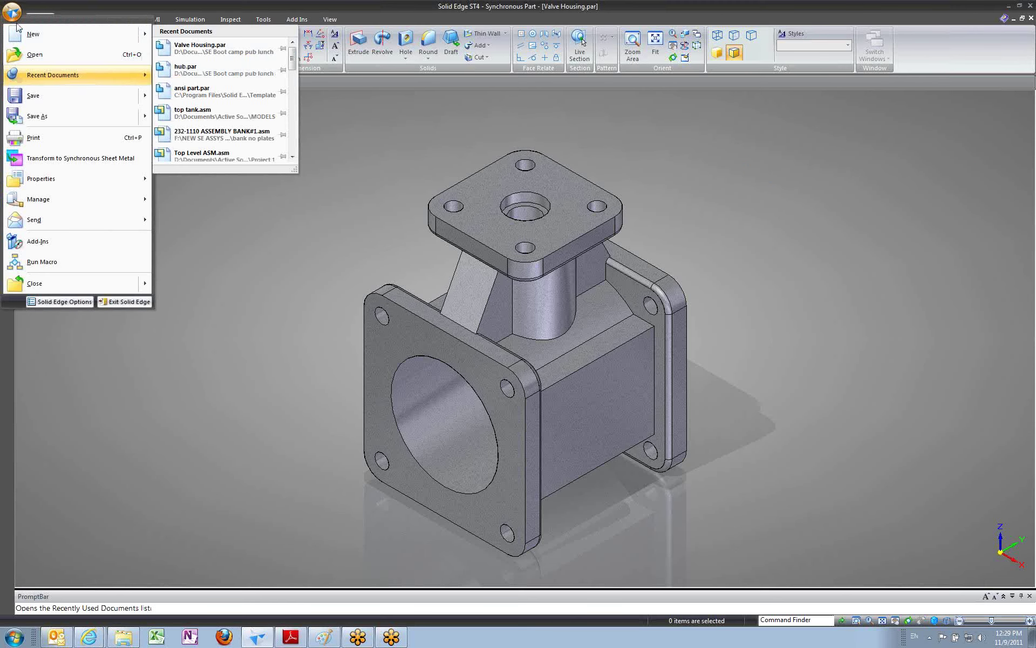
mouse_move(23, 34)
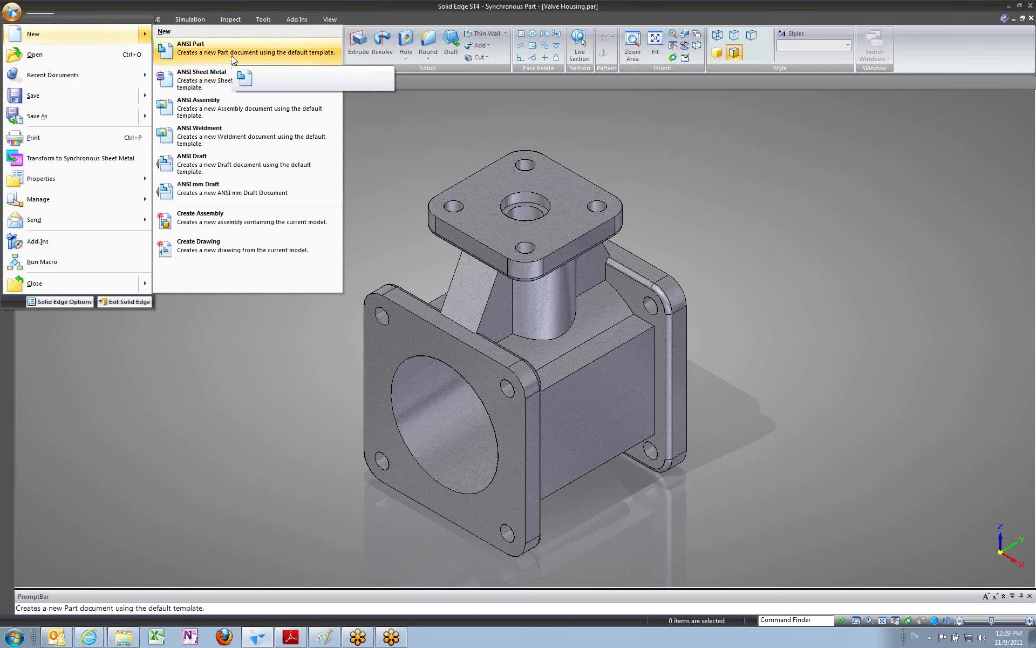
left_click(79, 38)
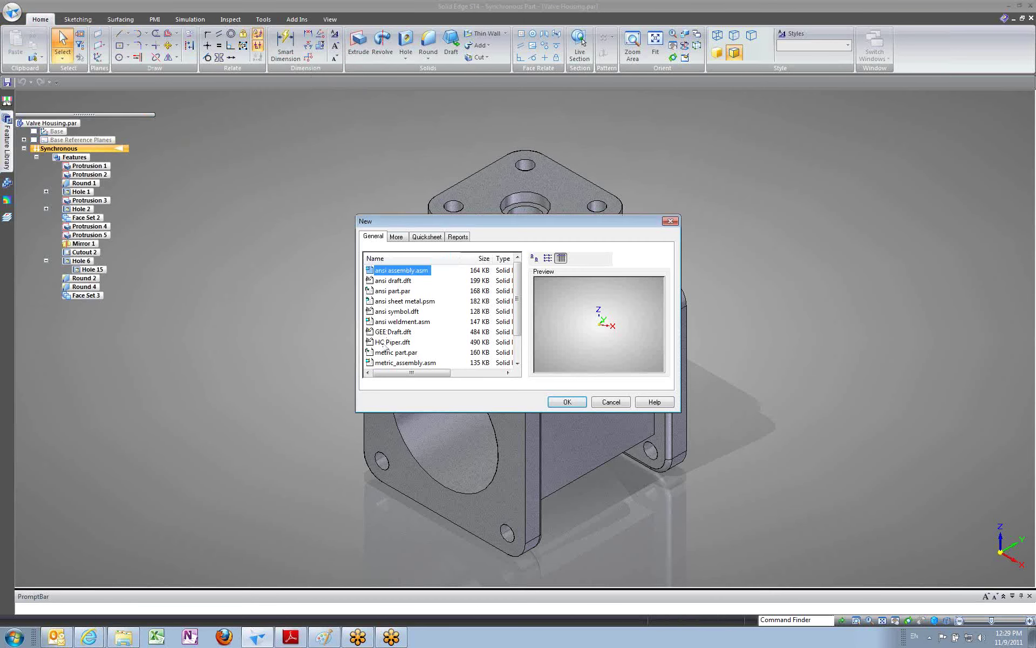
left_click(387, 292)
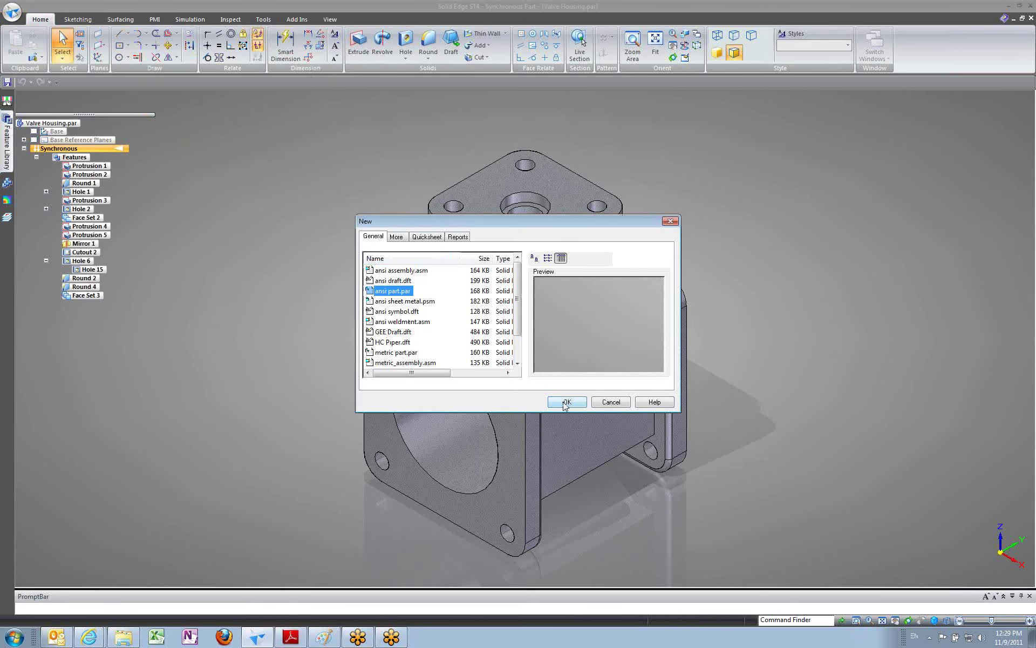
left_click(565, 403)
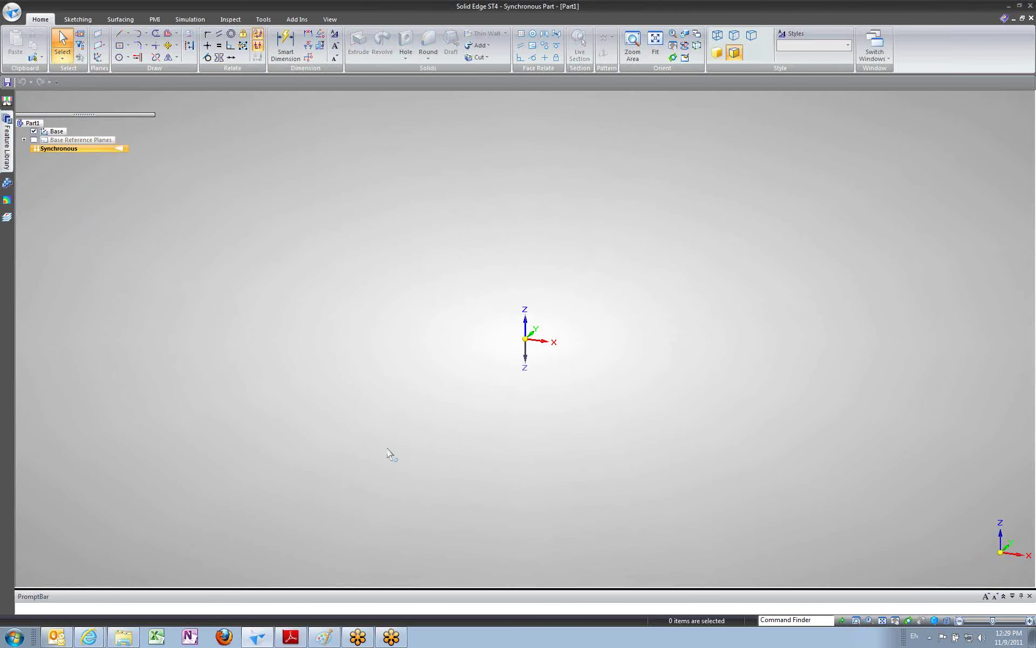
Sketch two concentric circles centred on the origin in the XZ plane, about 4.62 in and 1.66 in in diameter.
left_click(325, 637)
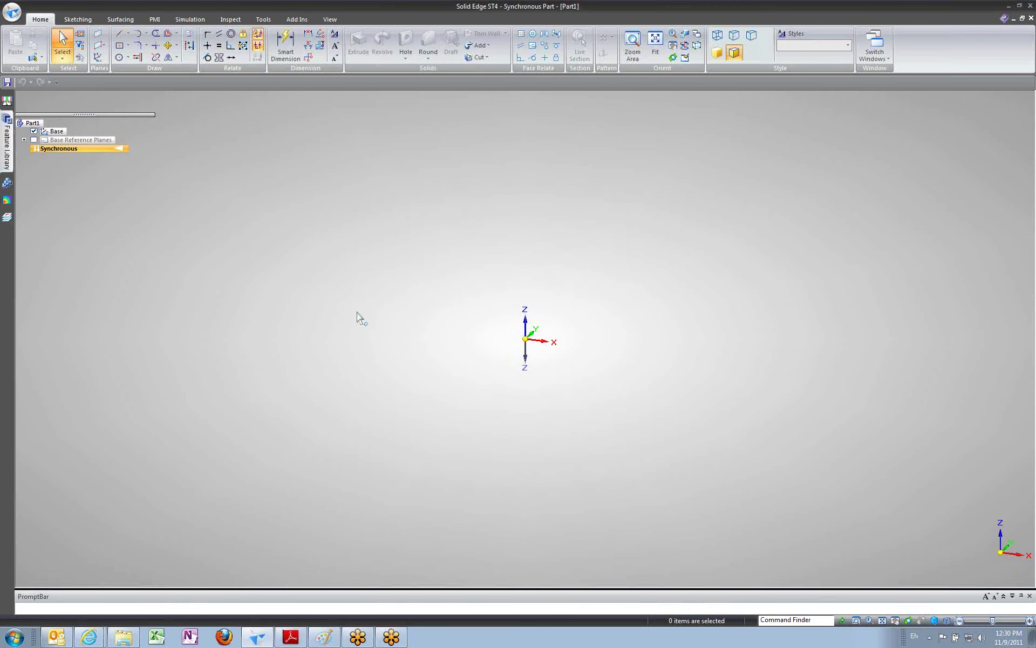
left_click(129, 59)
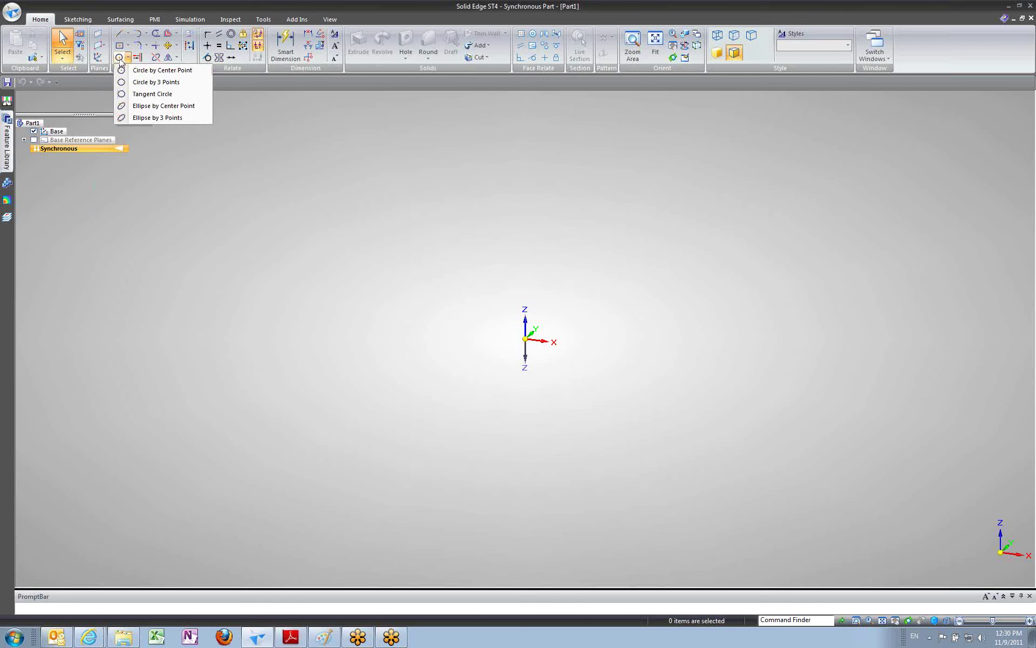
left_click(127, 71)
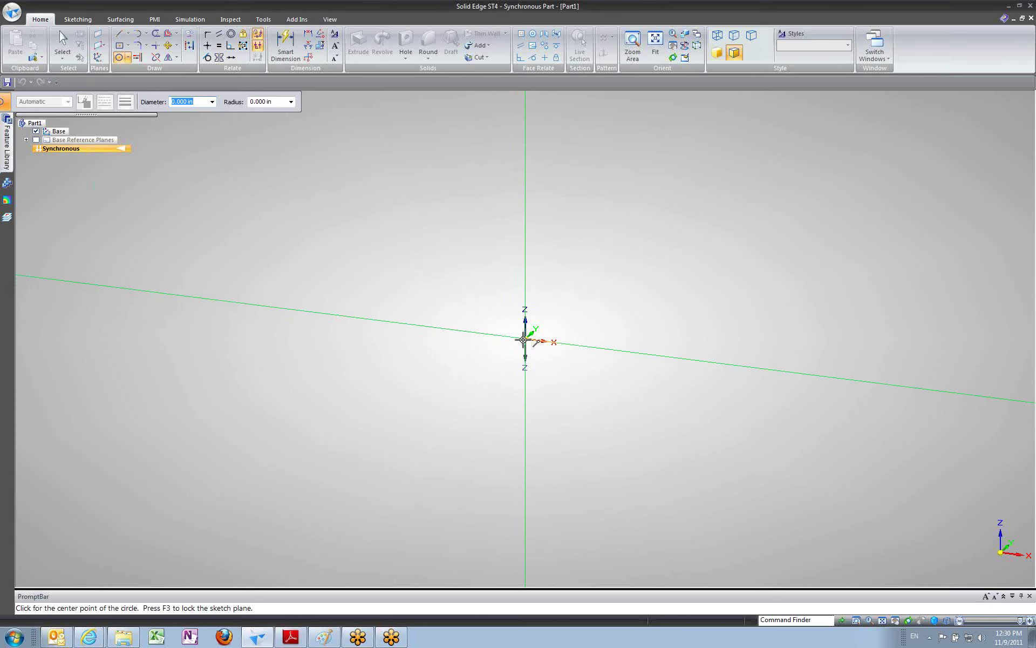
left_click(524, 339)
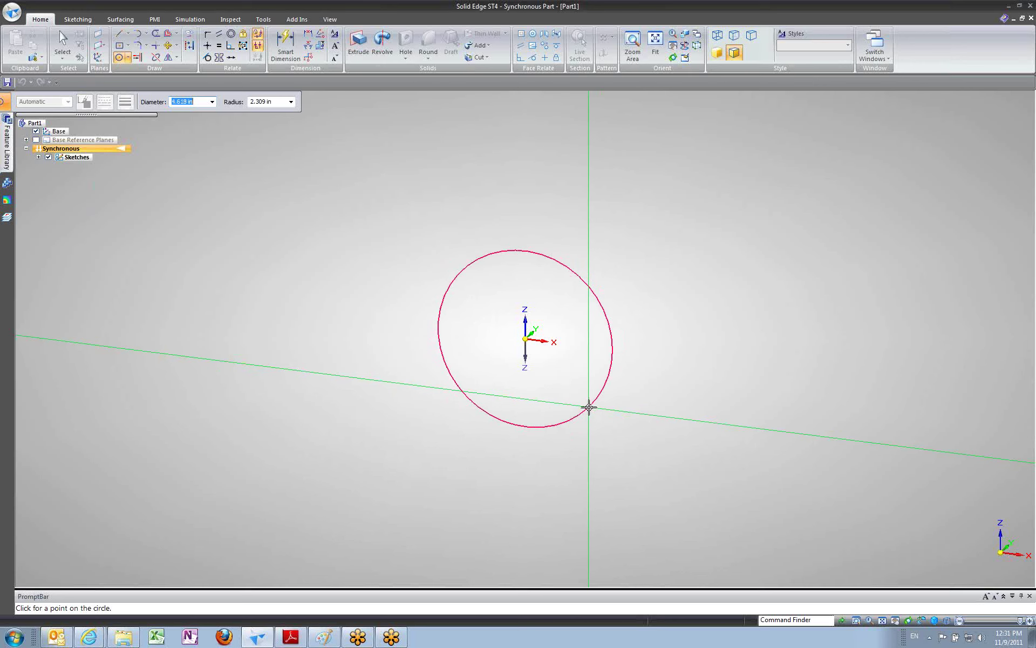
left_click(589, 407)
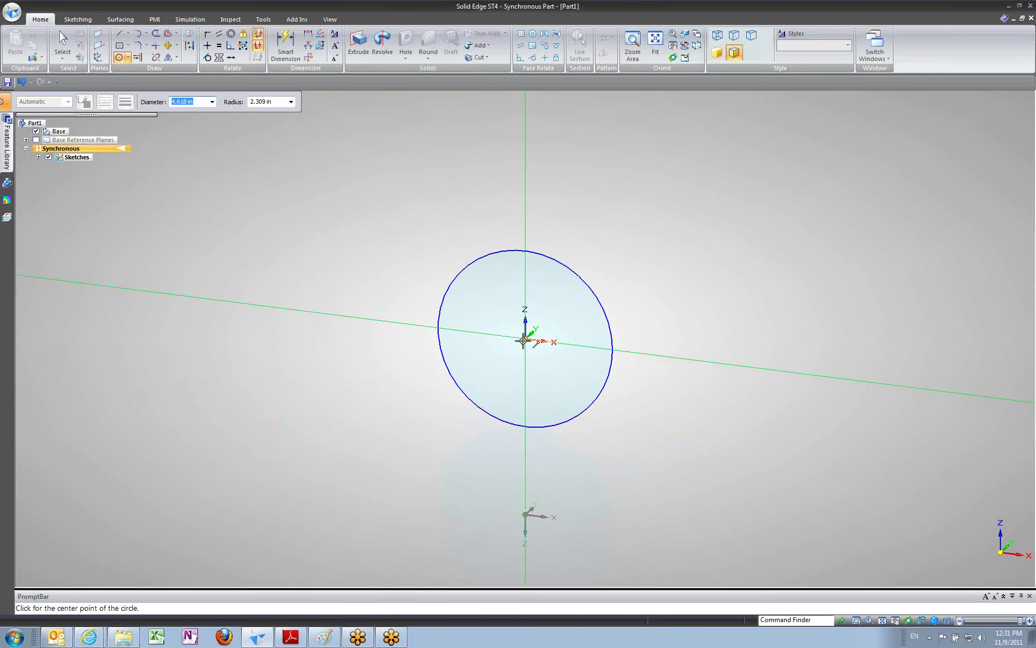
left_click(523, 340)
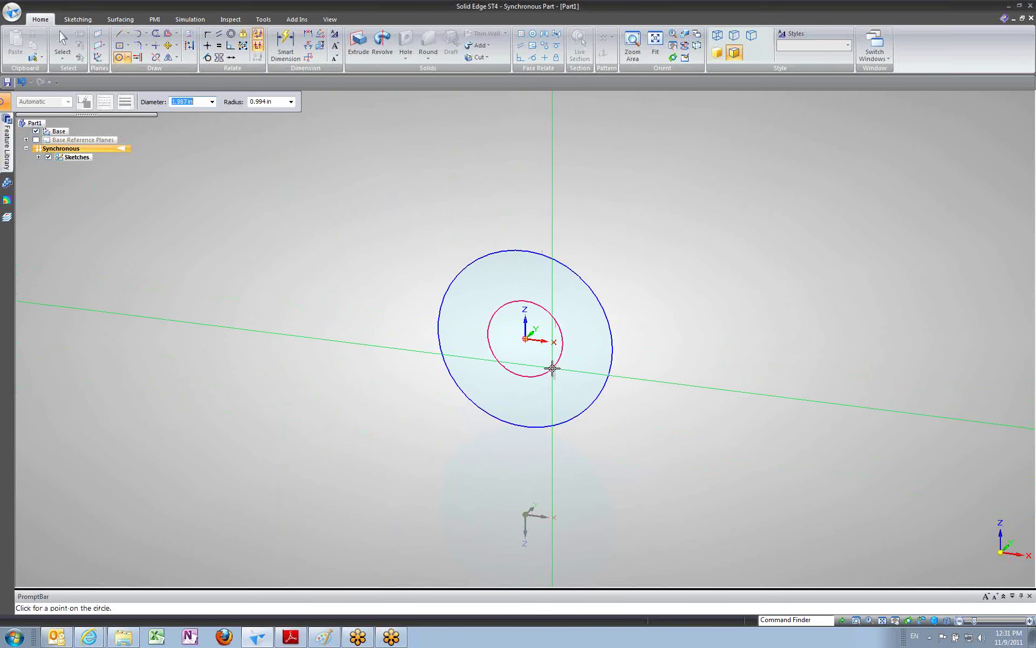
left_click(547, 361)
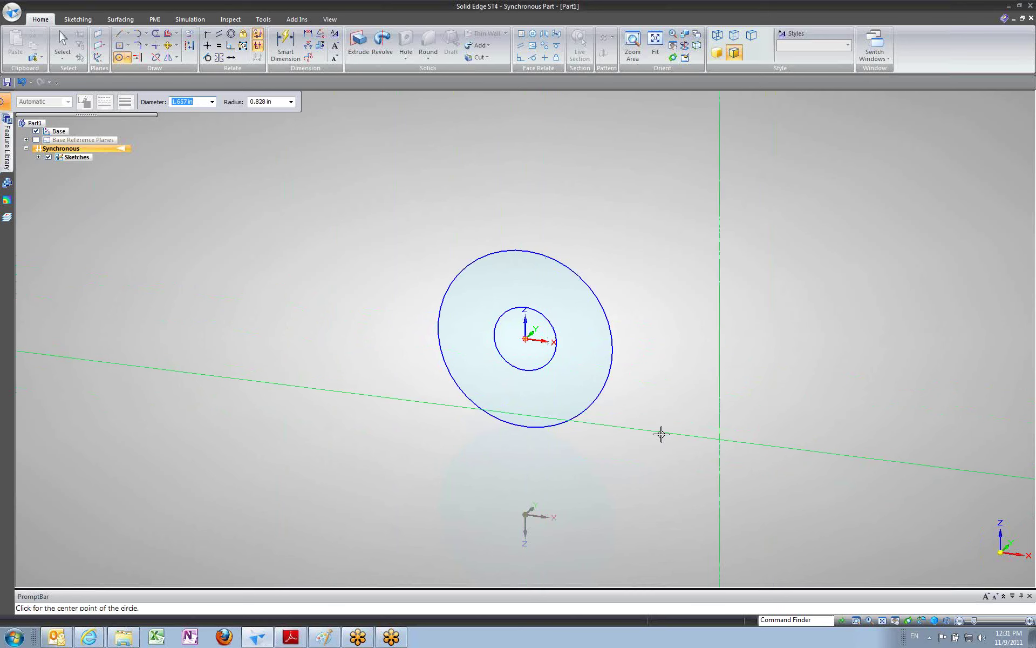
left_click(73, 37)
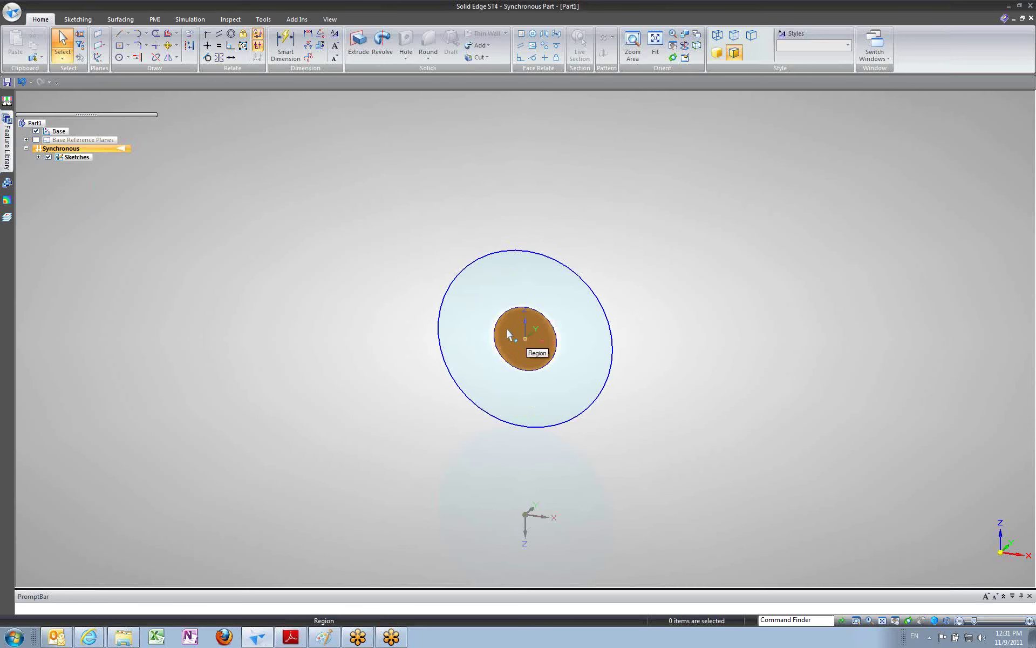
Select both circle regions together and extrude them 0.5 in backward to form a solid disc.
left_click(491, 312)
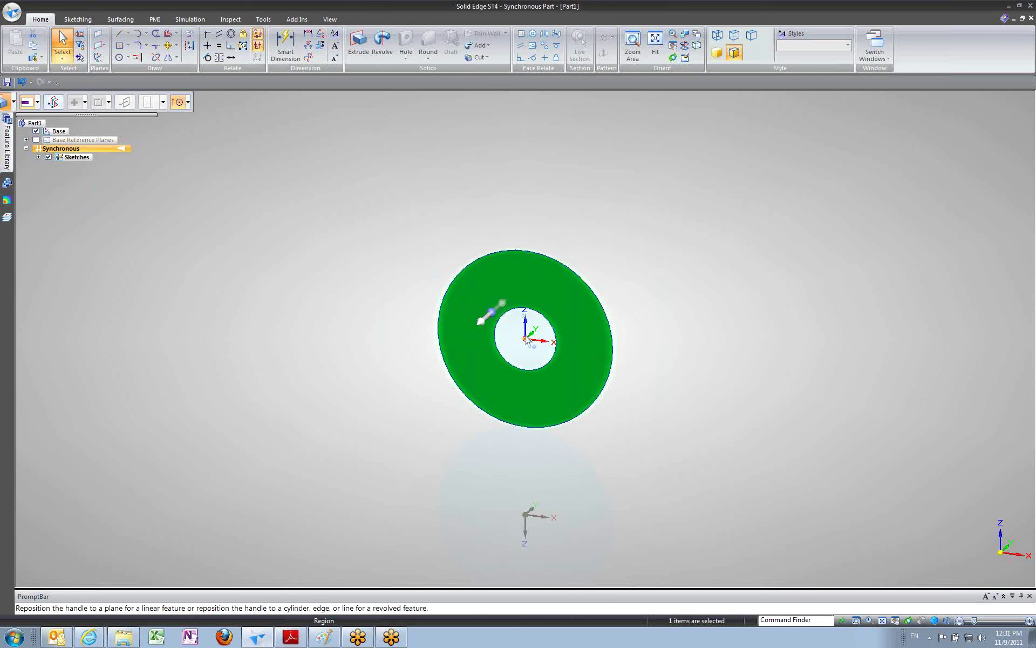
left_click(515, 354)
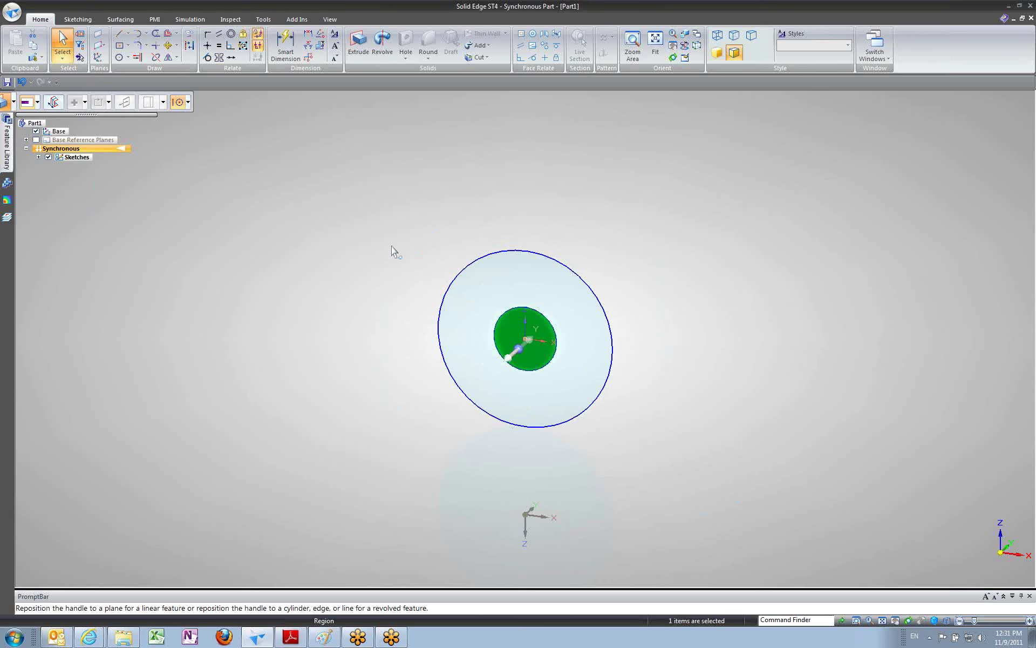
left_click_drag(388, 204, 658, 454)
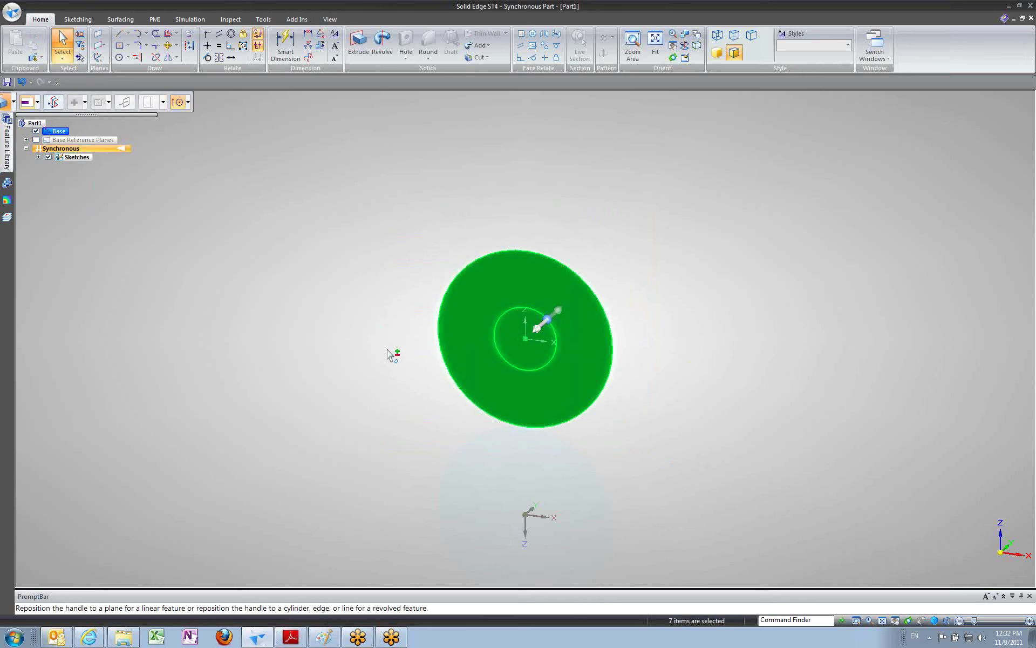
left_click(556, 315)
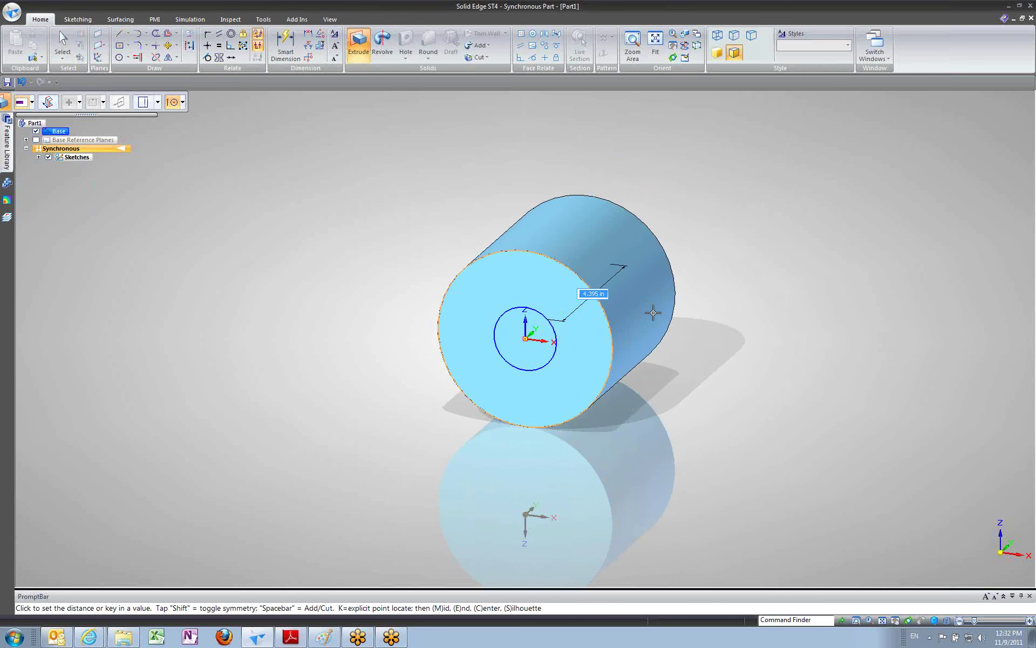
type("0.52")
key("Return")
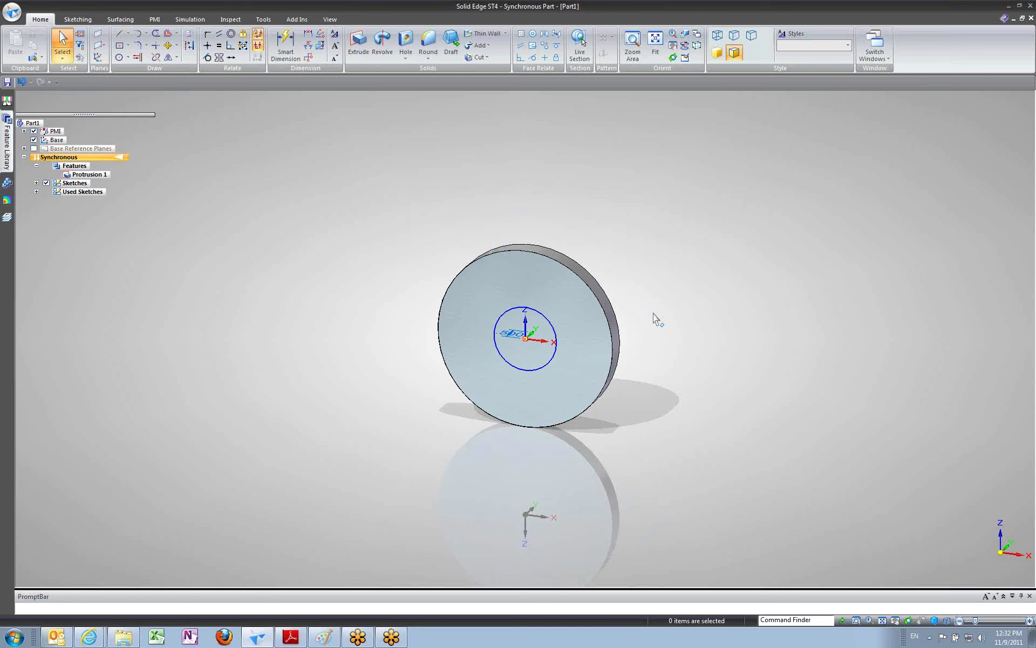
Extrude the inner circle's region 2 in forward from the disc's front face as a cylindrical boss.
left_click(534, 355)
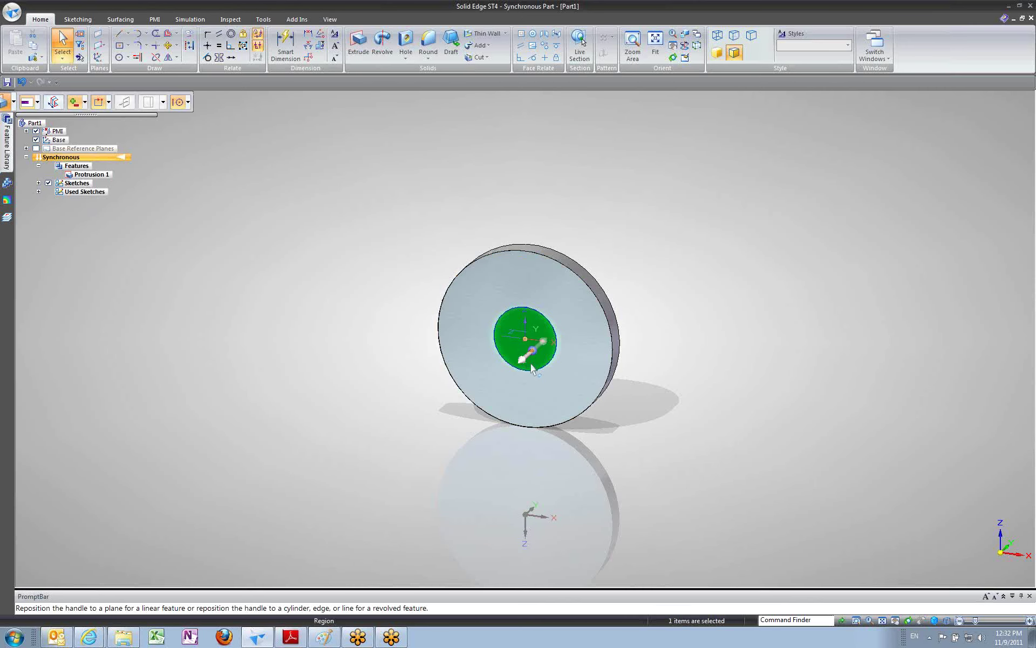
left_click(522, 364)
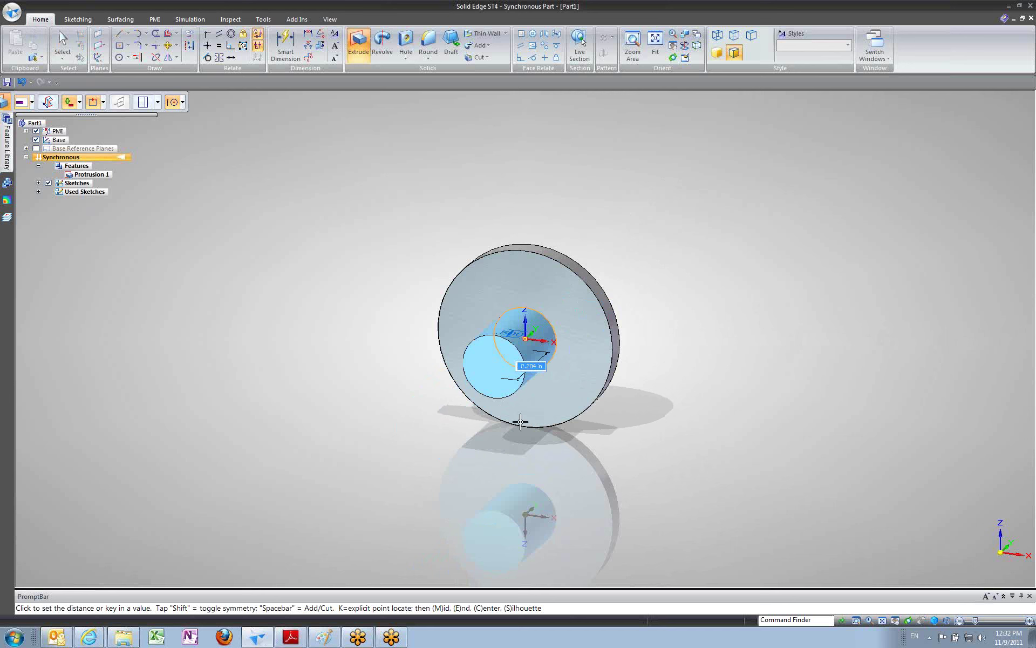
type("2")
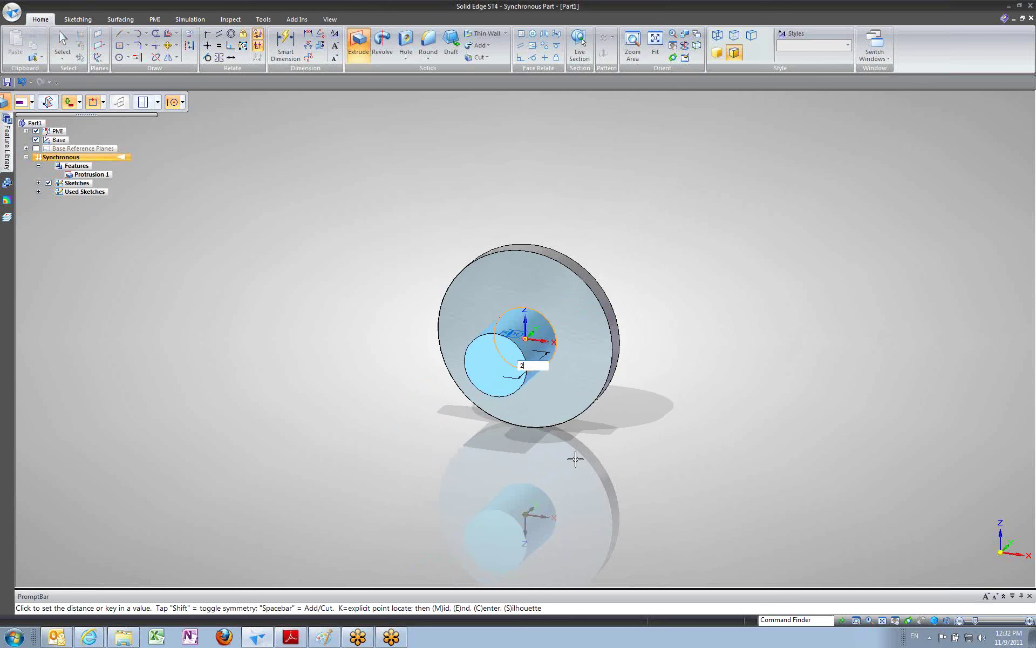
key("Return")
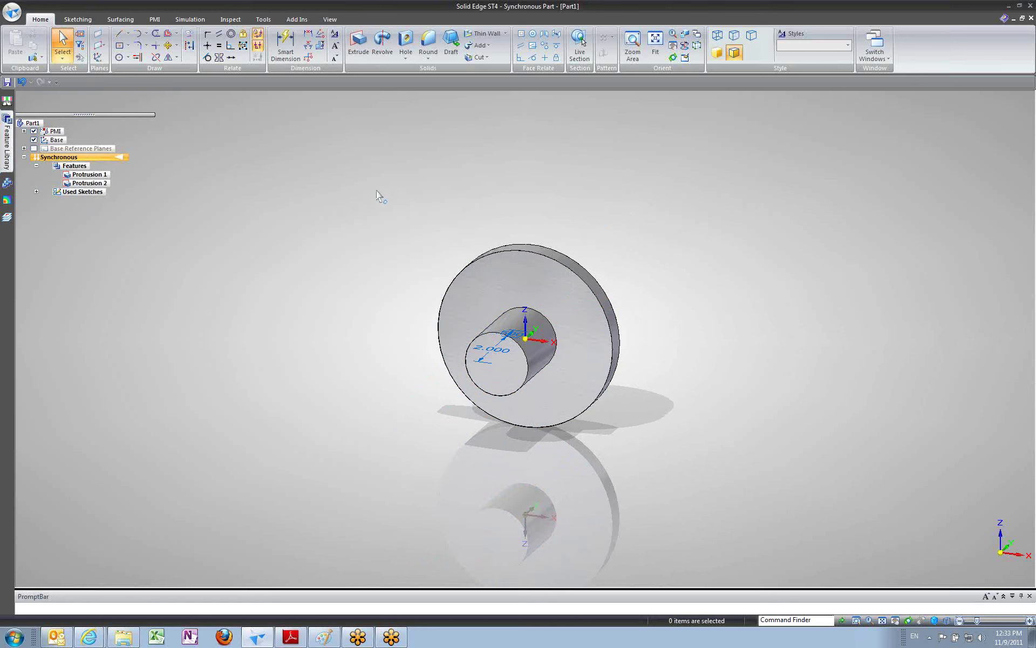
Add a diameter dimension to the disc's outer edge and set it to 4 in.
left_click(282, 38)
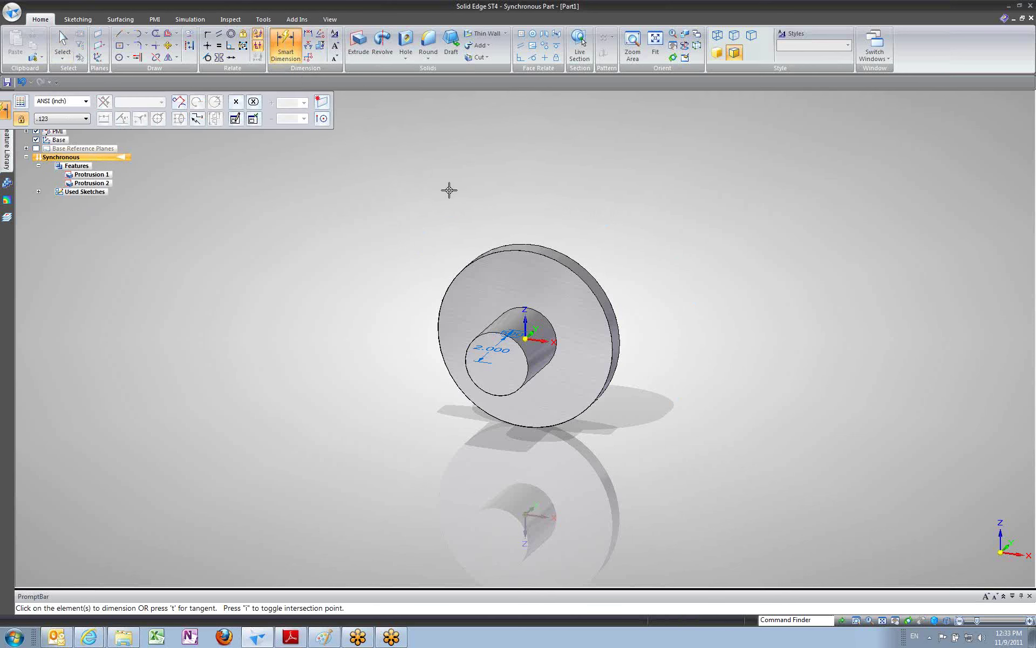
left_click(513, 249)
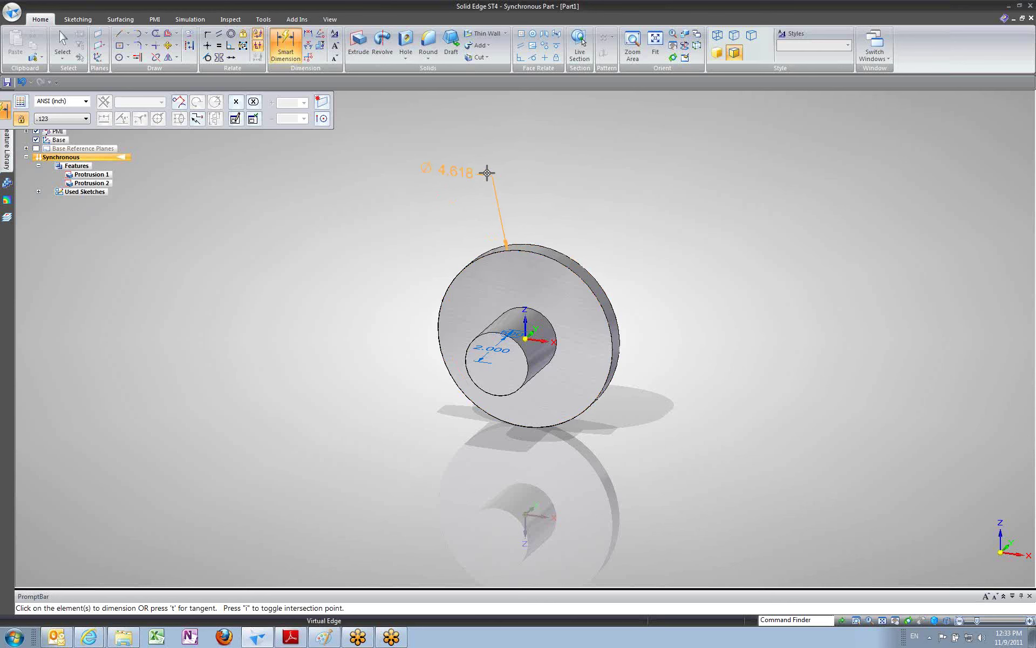
key("i")
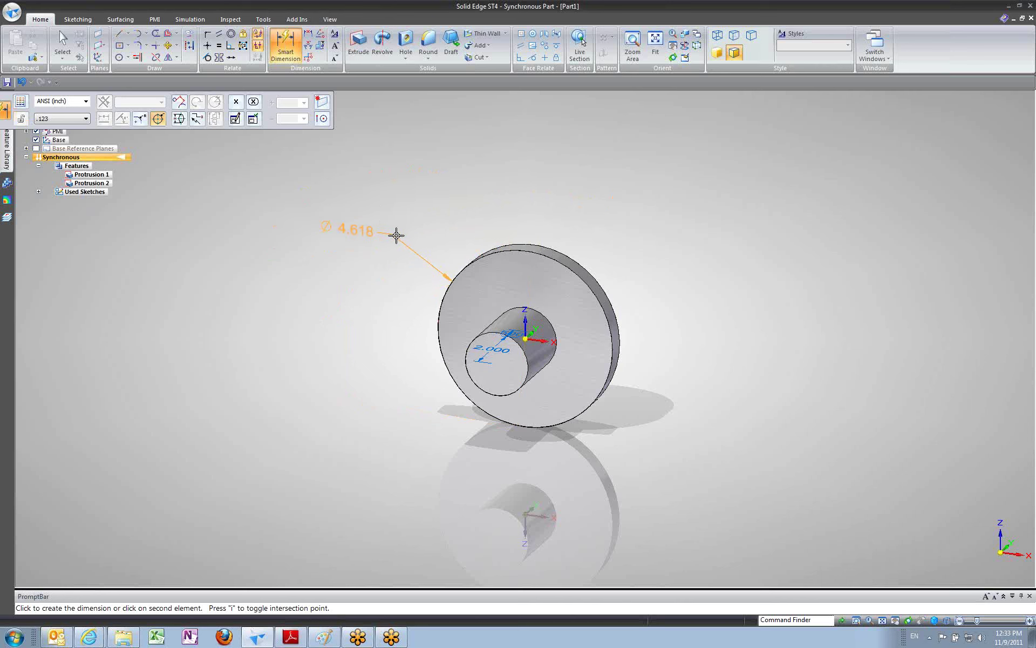
left_click(400, 233)
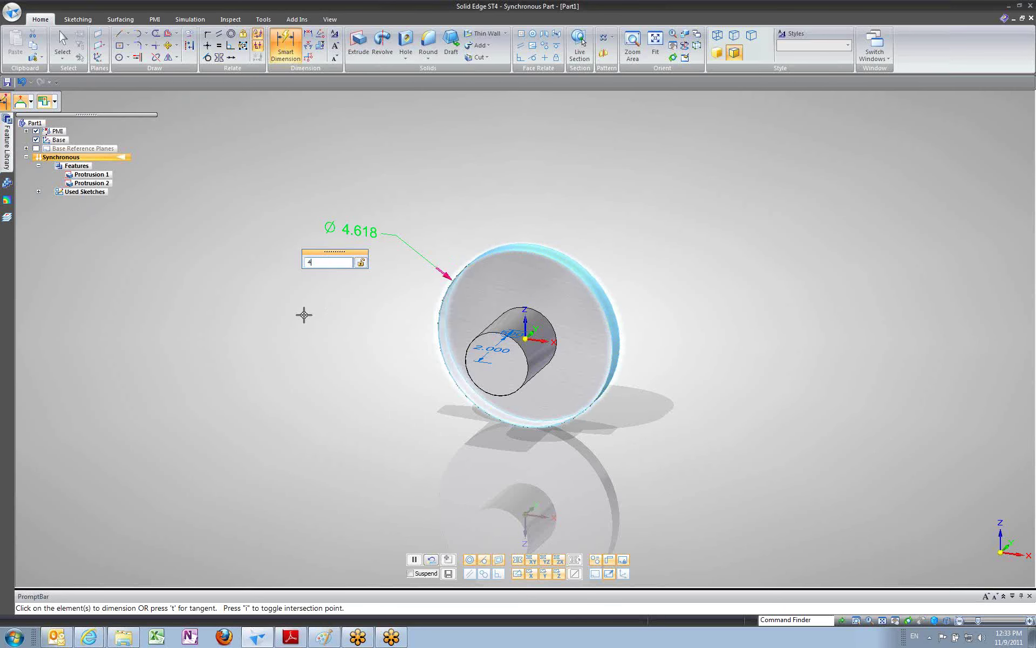
key("Return")
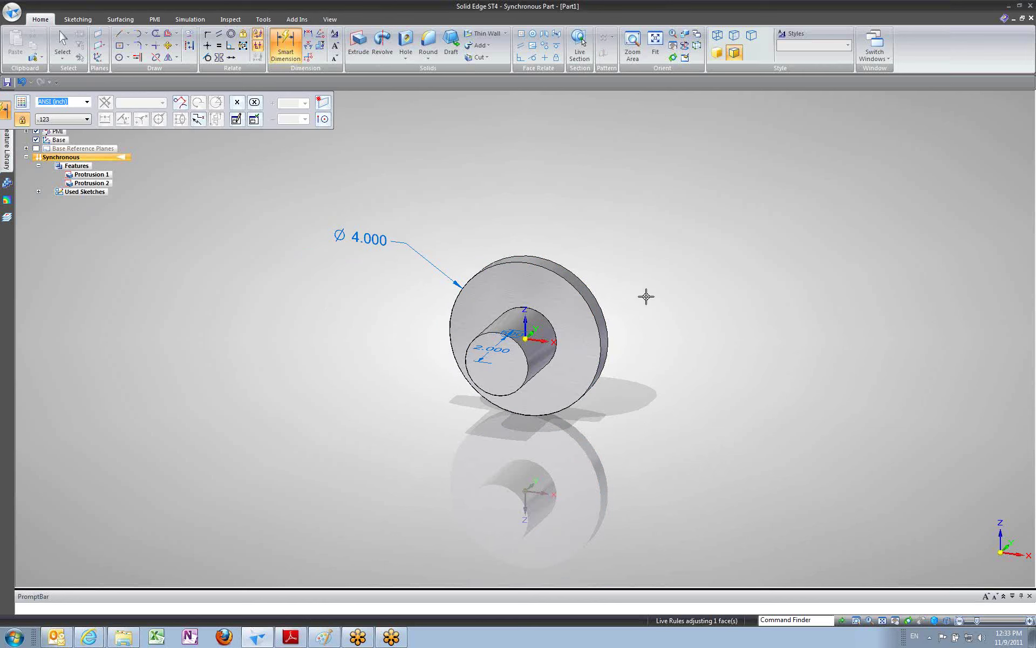
Add a diameter dimension to the boss's front edge and set it to 1.5 in.
left_click(857, 619)
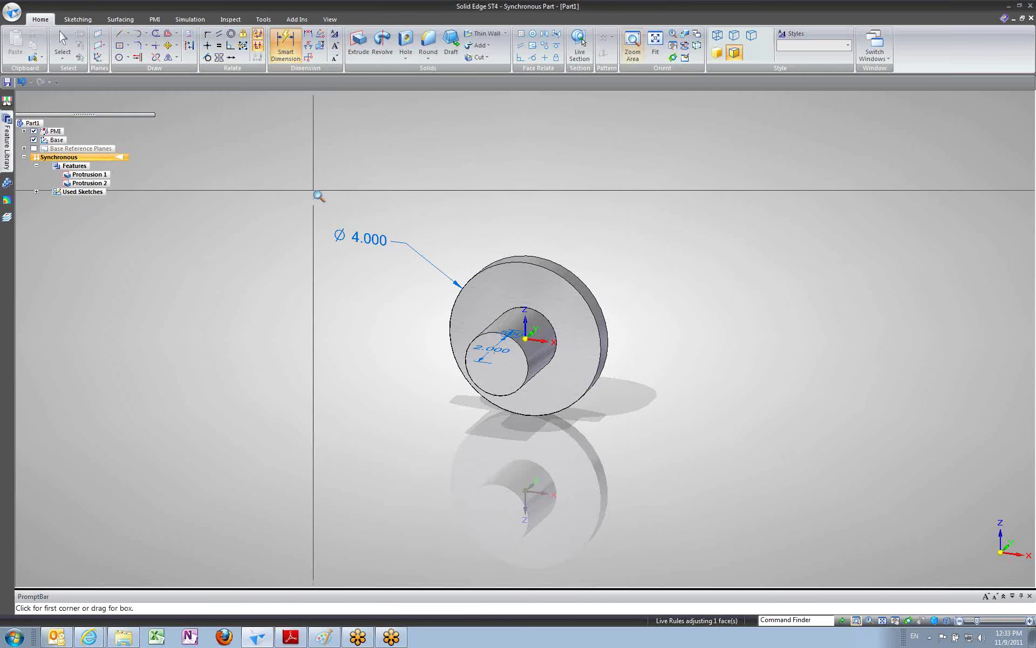
left_click_drag(313, 191, 689, 458)
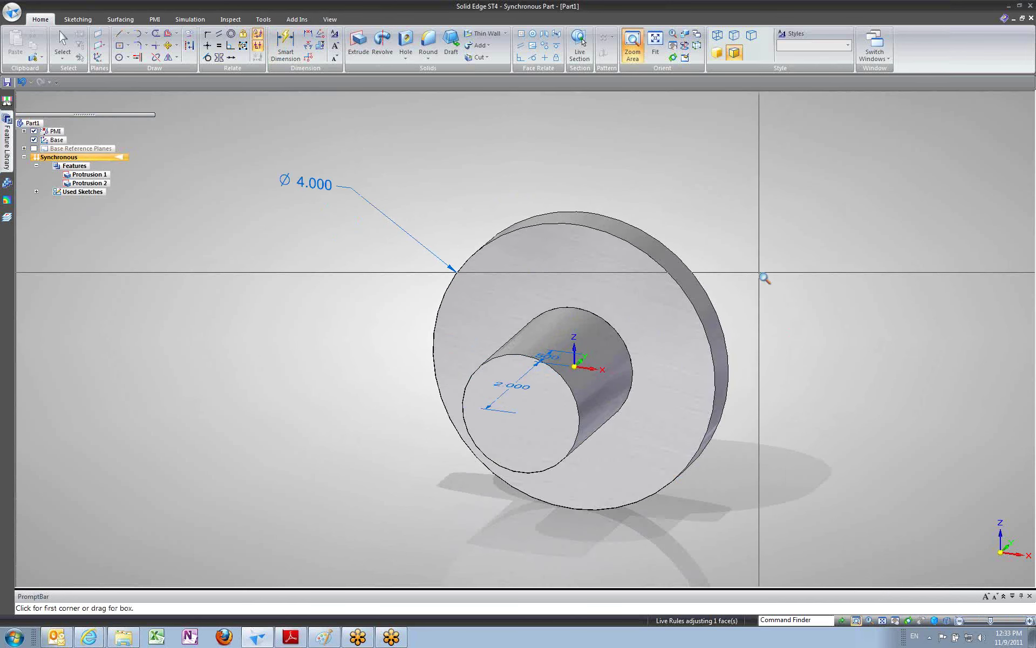
key("Escape")
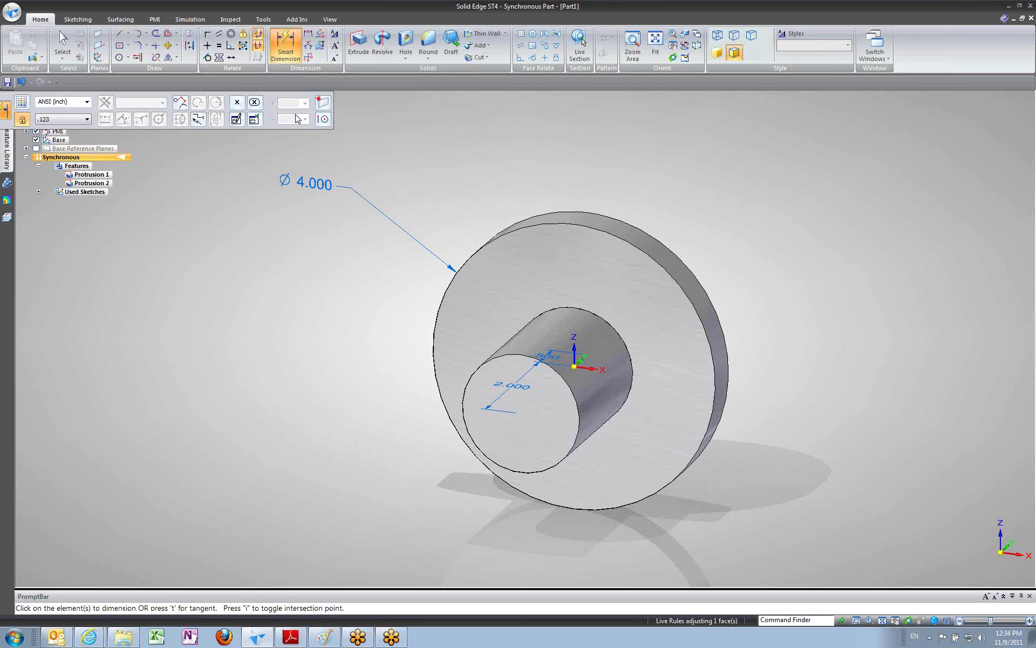
left_click(486, 365)
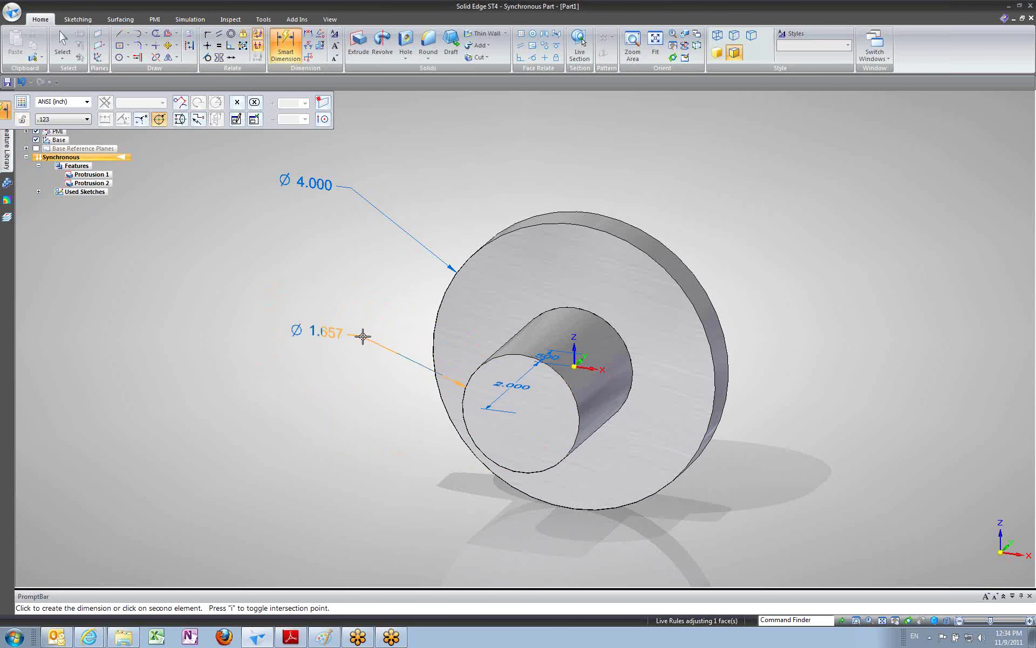
left_click(359, 335)
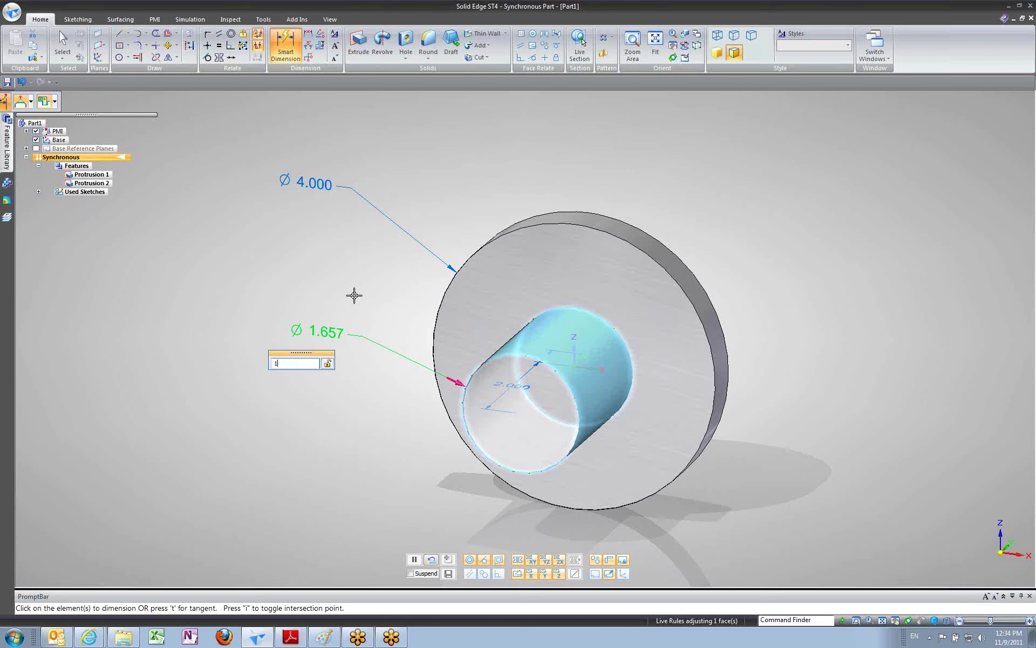
type("1.5")
key("Return")
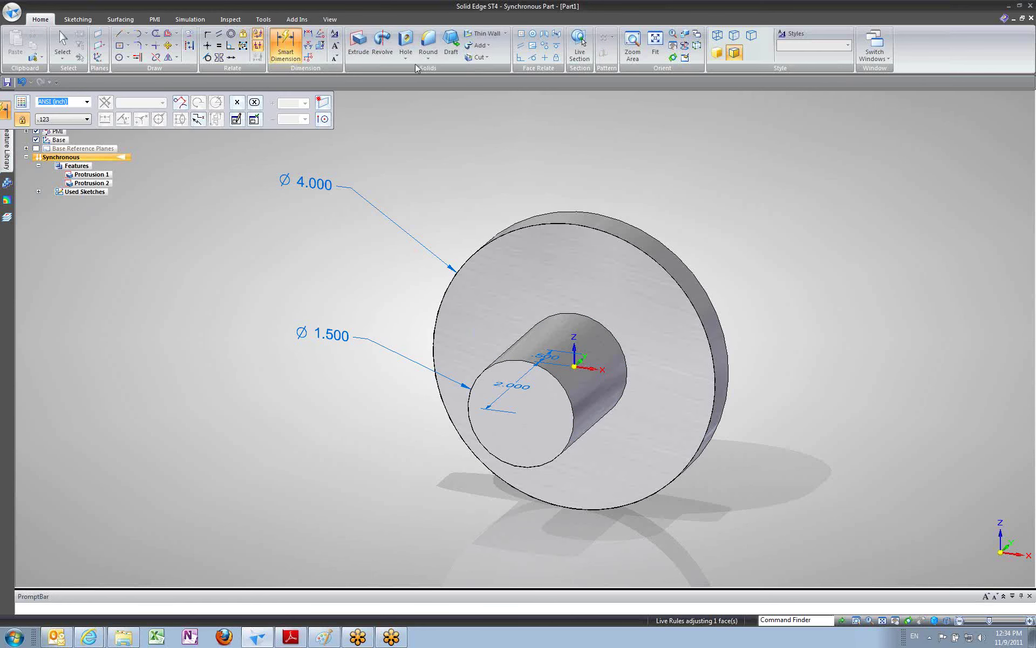
Place a 0.25 in hole on the disc's front face, locked to that plane and vertically aligned above the boss's centre.
left_click(409, 40)
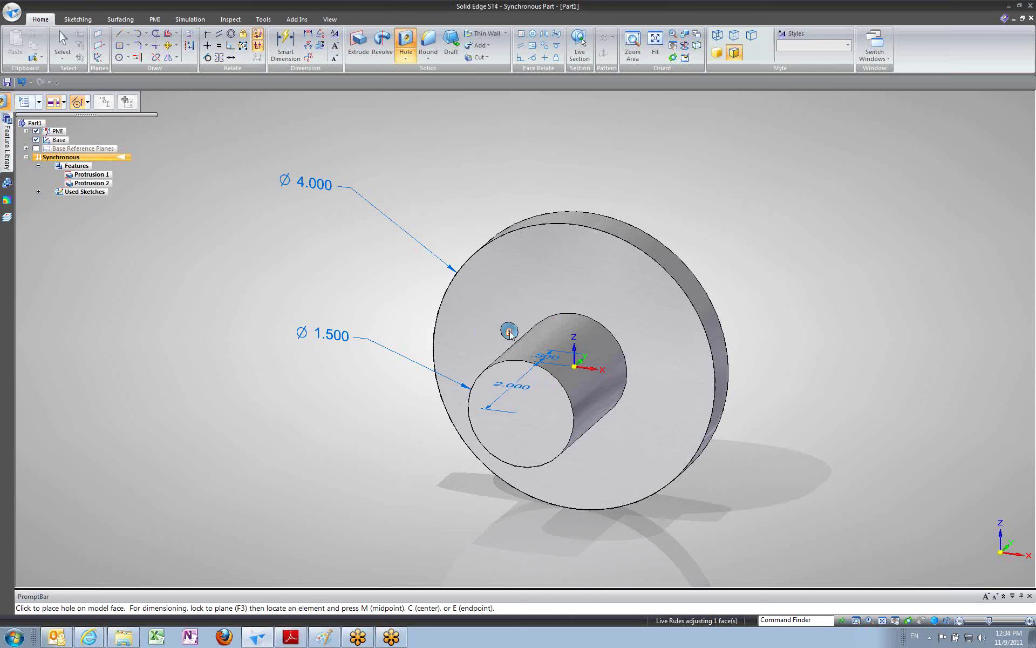
key("F3")
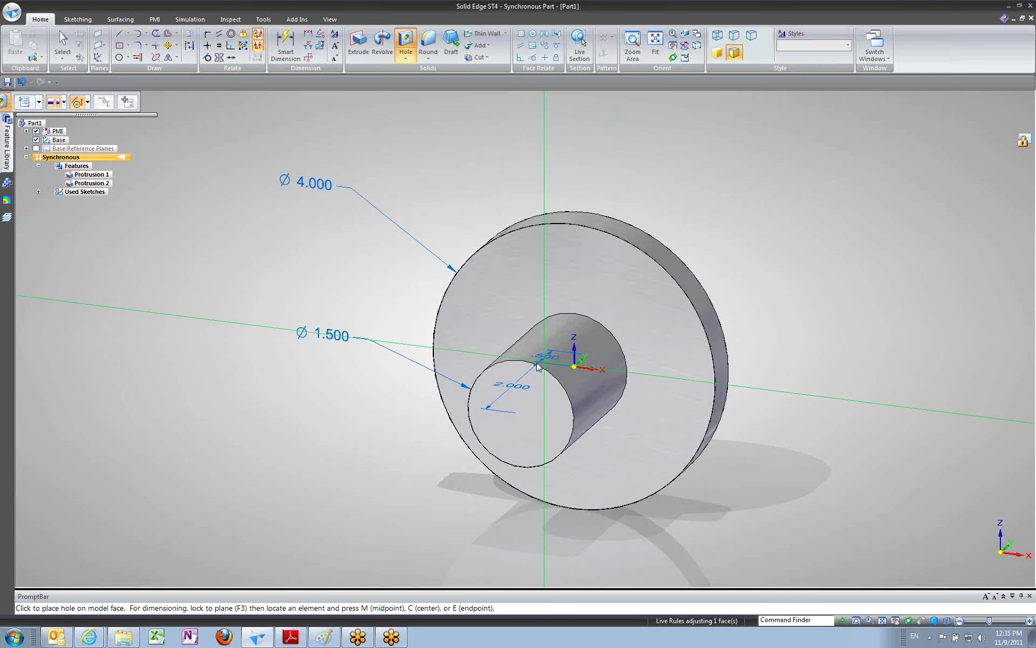
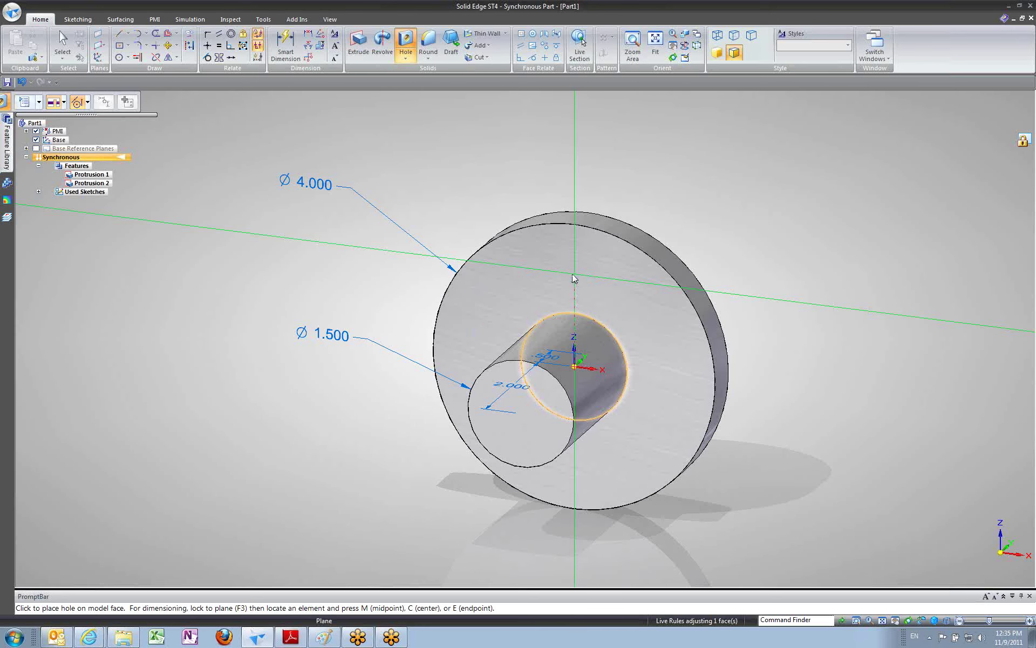
left_click(573, 275)
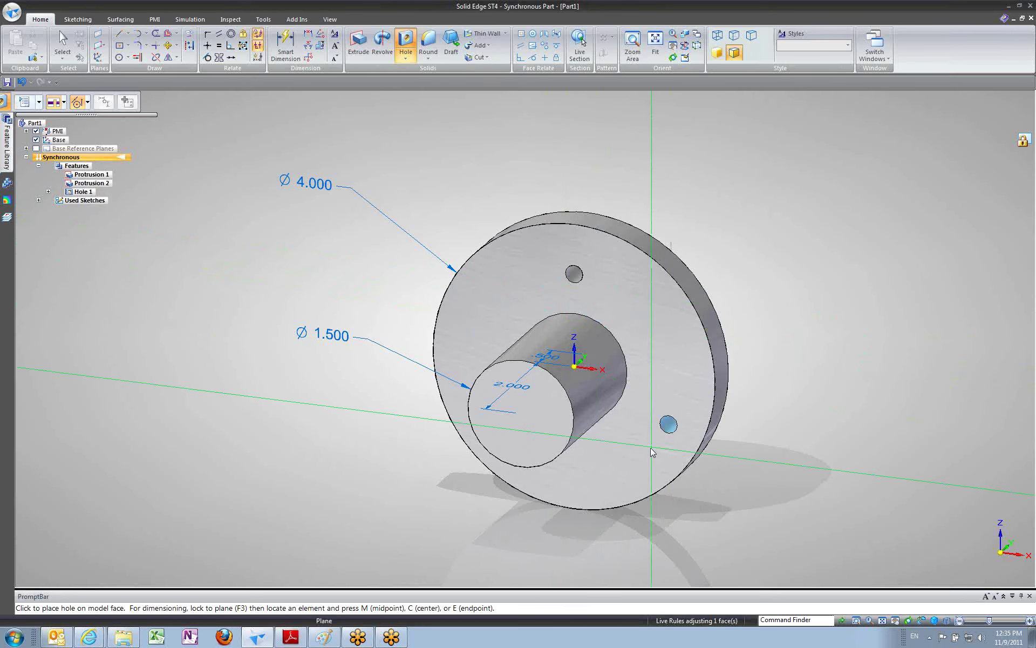
left_click(66, 43)
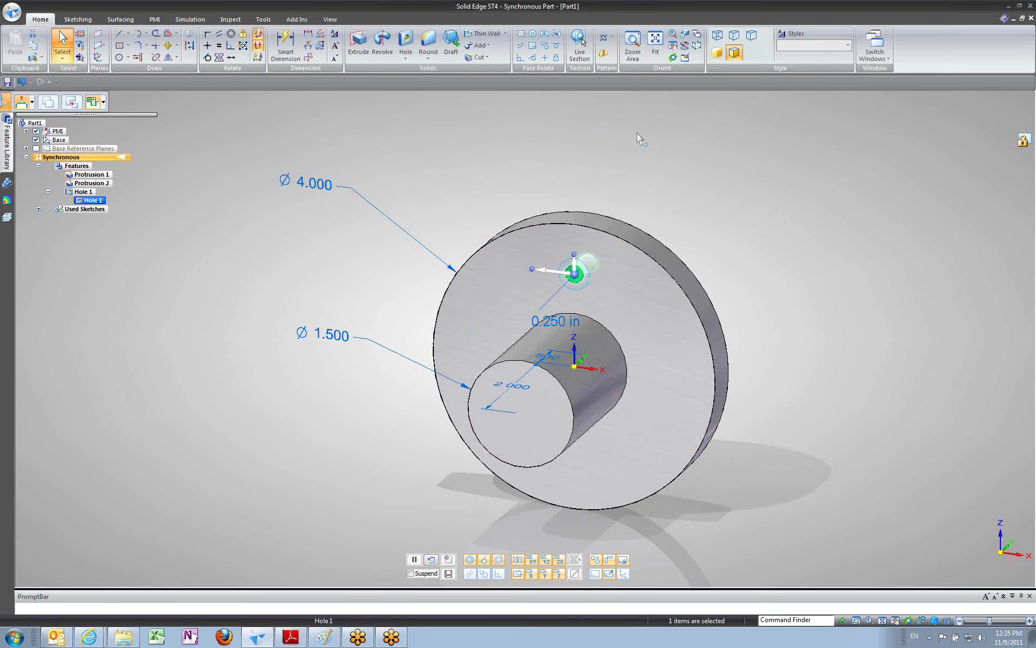
key("Escape")
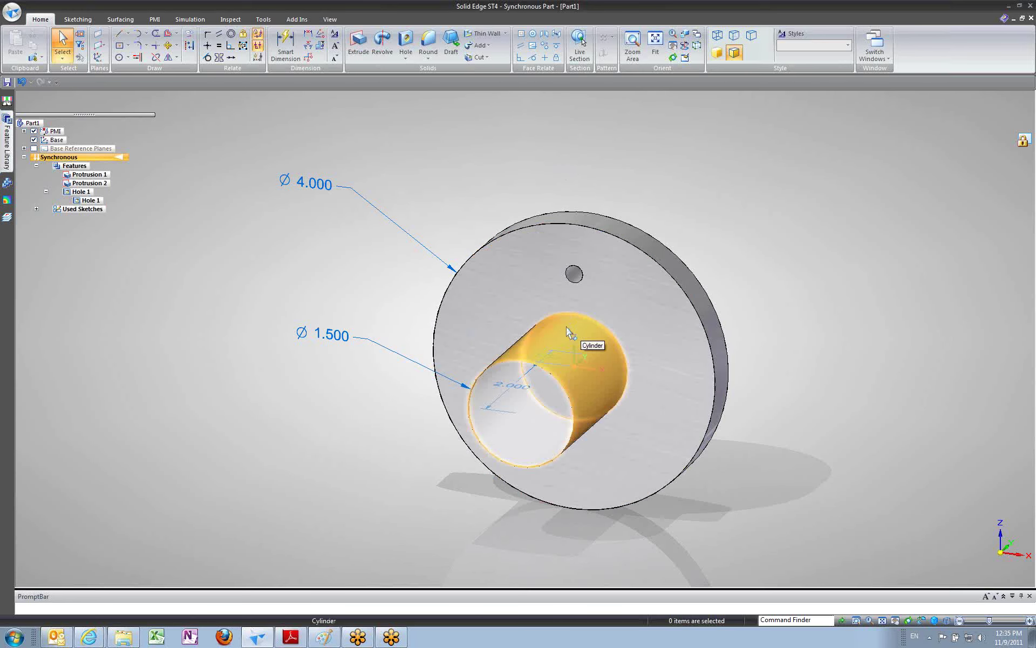
Add a vertical distance dimension between the small hole's centre and the boss's centre, placed beside the disc.
left_click(306, 36)
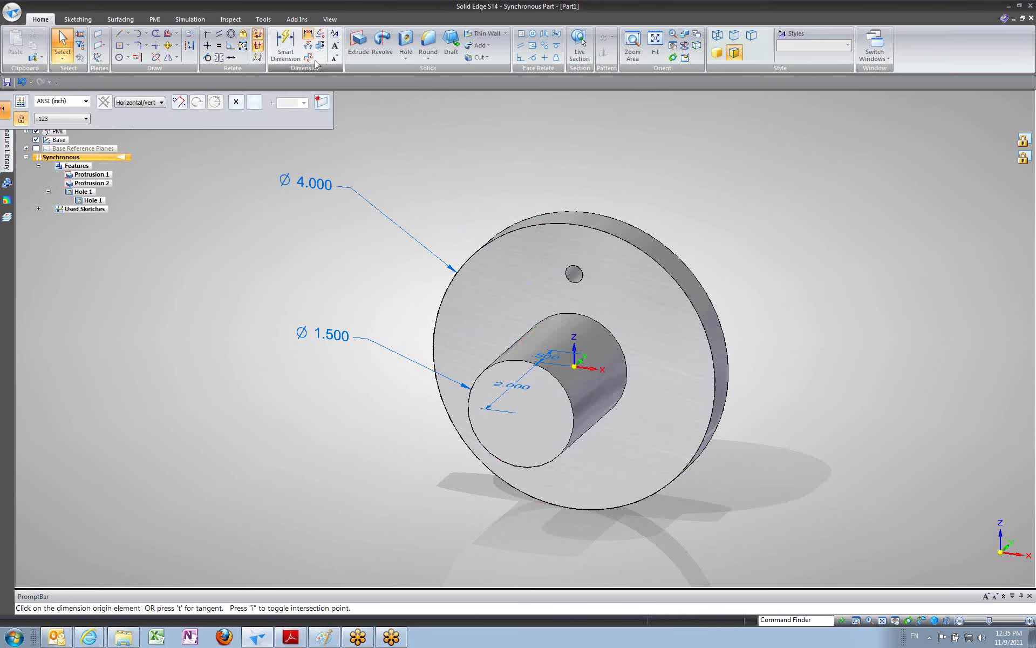
left_click(567, 270)
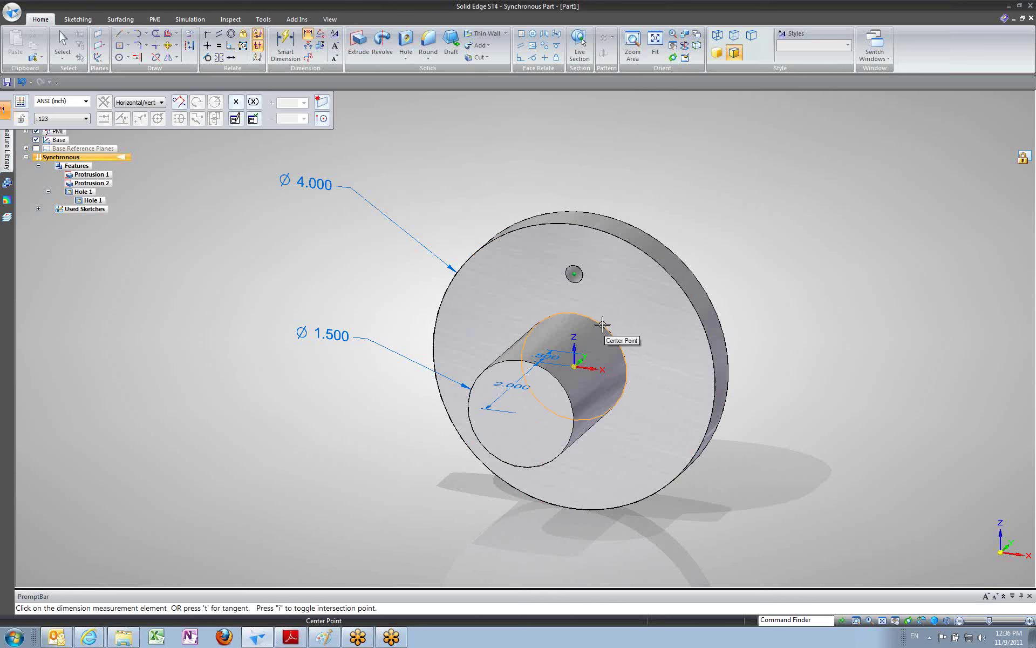
left_click(605, 324)
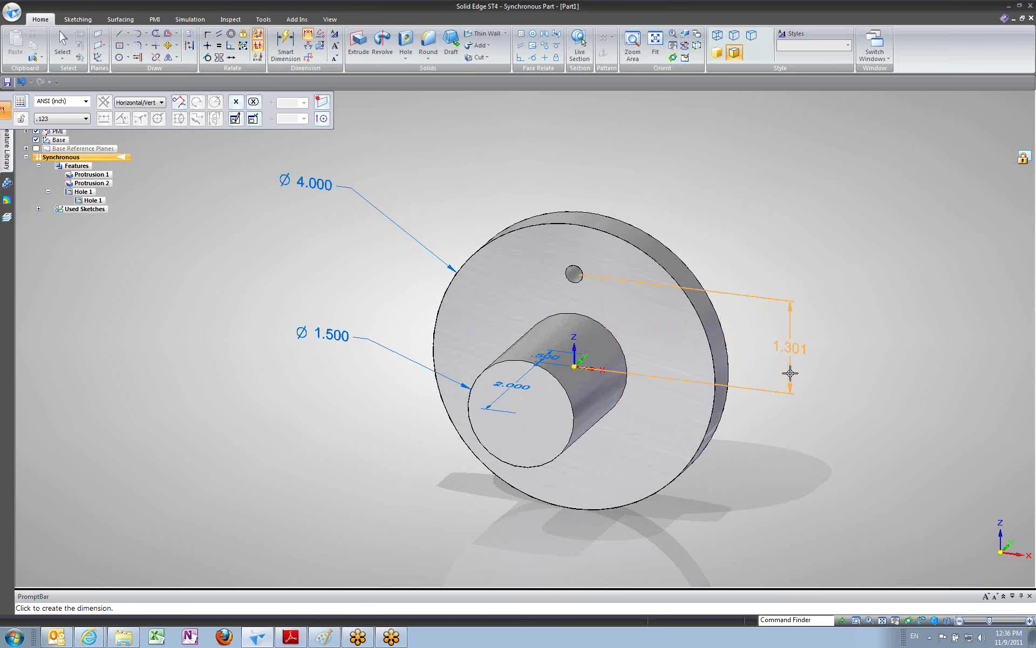
left_click(790, 373)
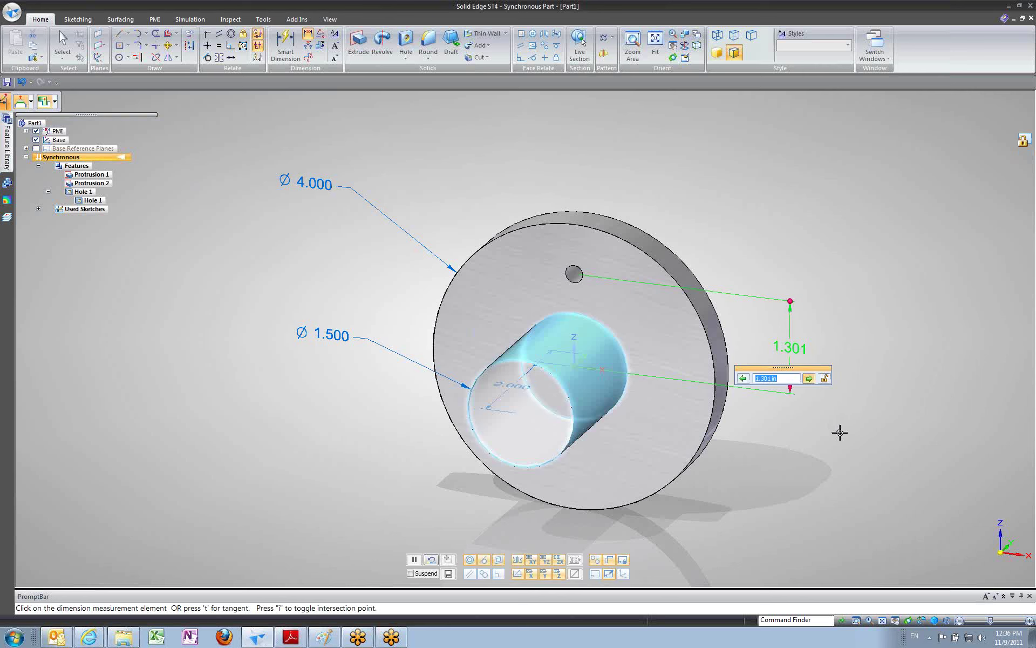
Make the hole the side that moves and set its distance from the boss's centre to 1.25 in.
left_click_drag(798, 369, 901, 363)
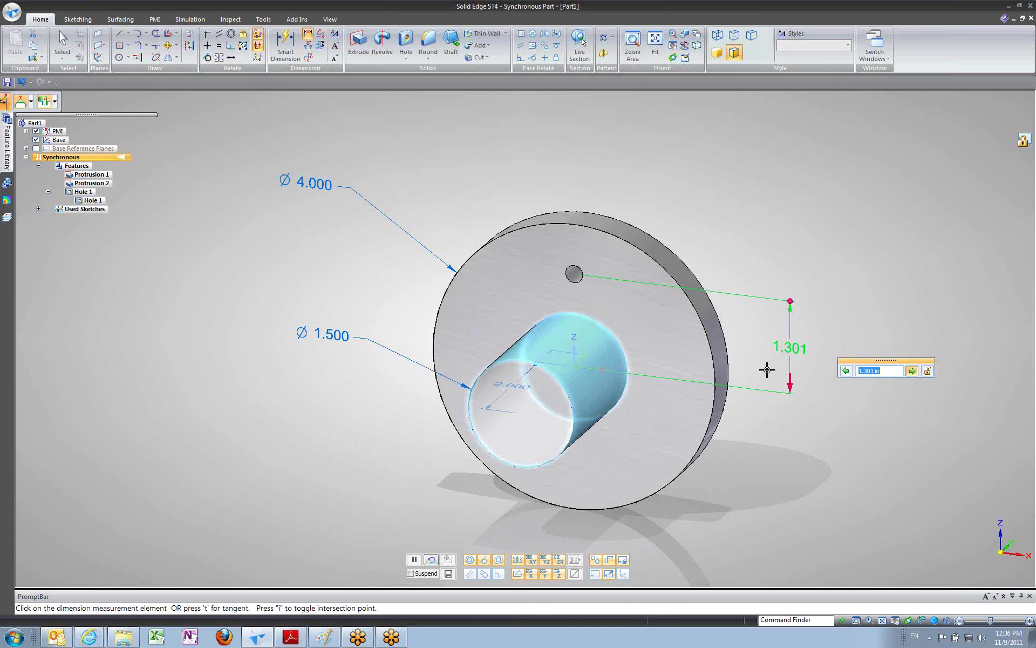
left_click(846, 371)
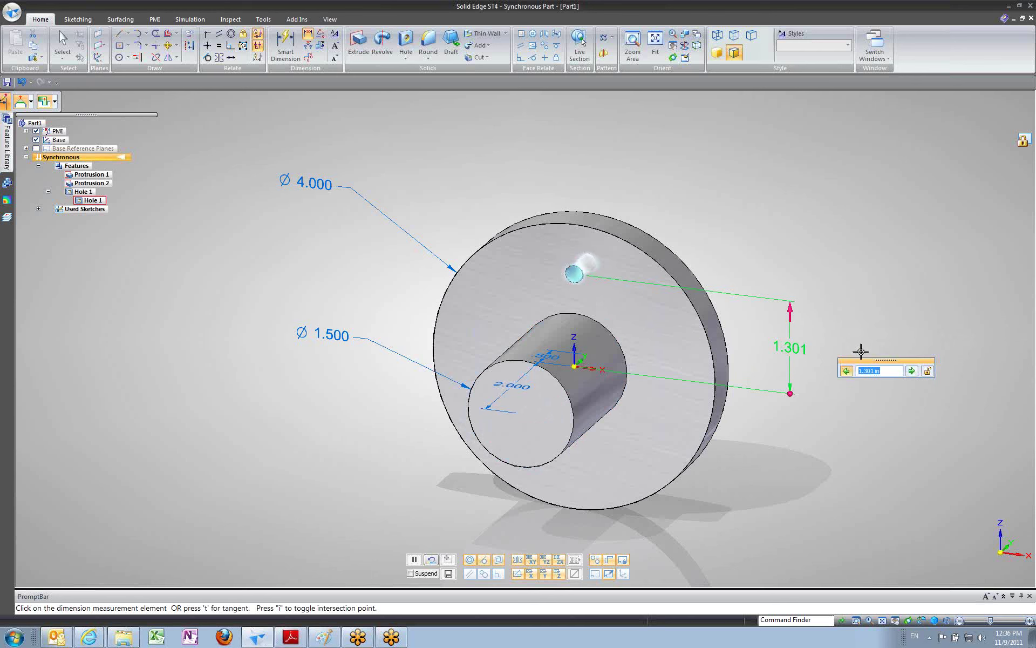
scroll(871, 372, "up", 1)
scroll(871, 372, "down", 3)
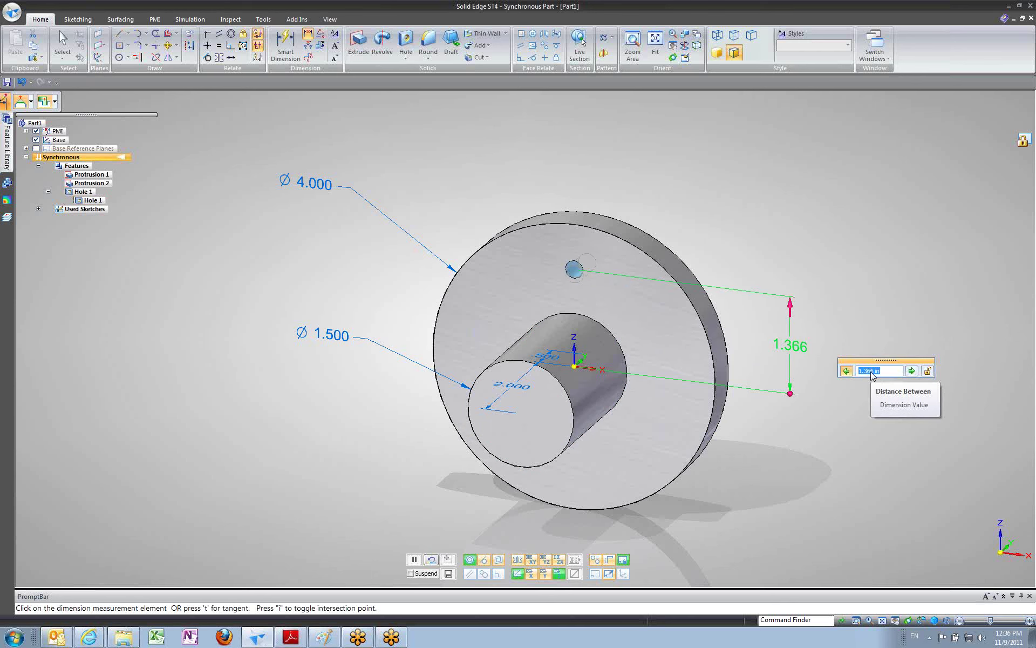
scroll(873, 374, "down", 1)
scroll(872, 374, "up", 2)
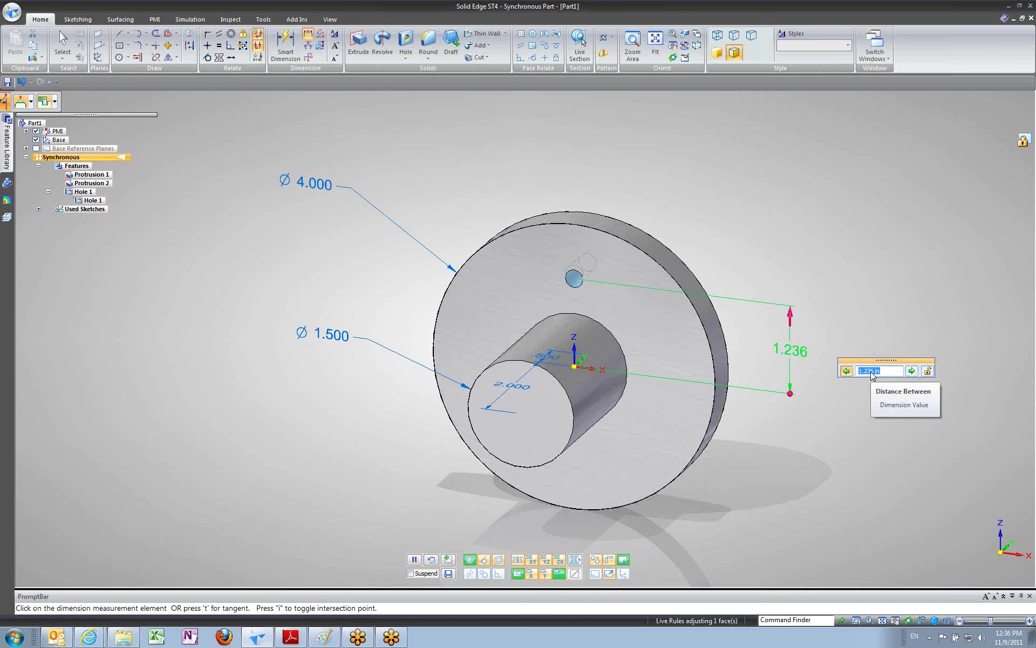
type("1.25")
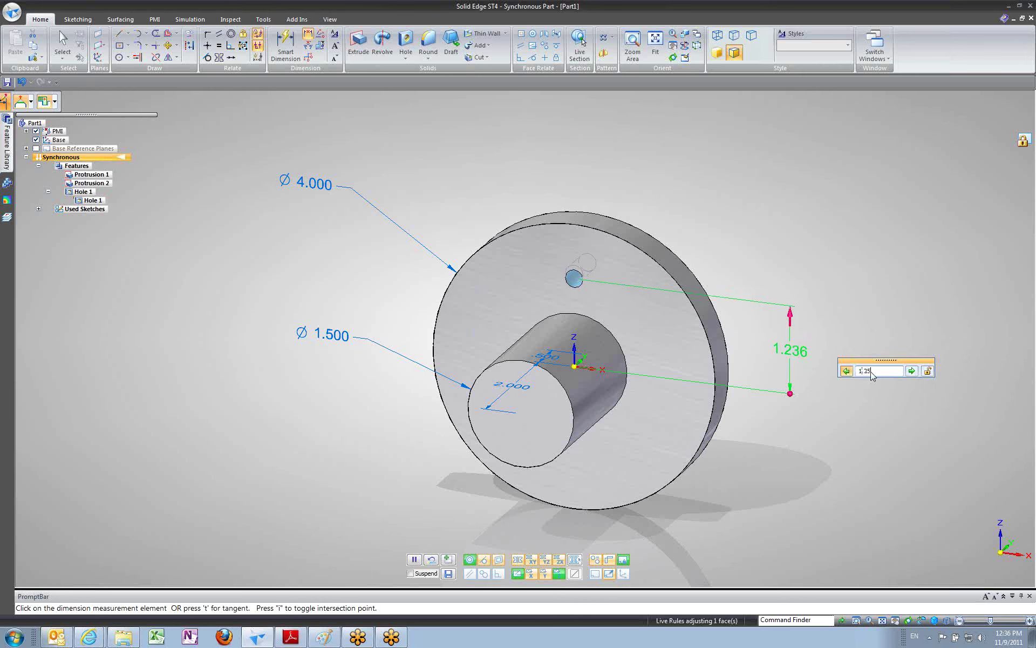
key("Return")
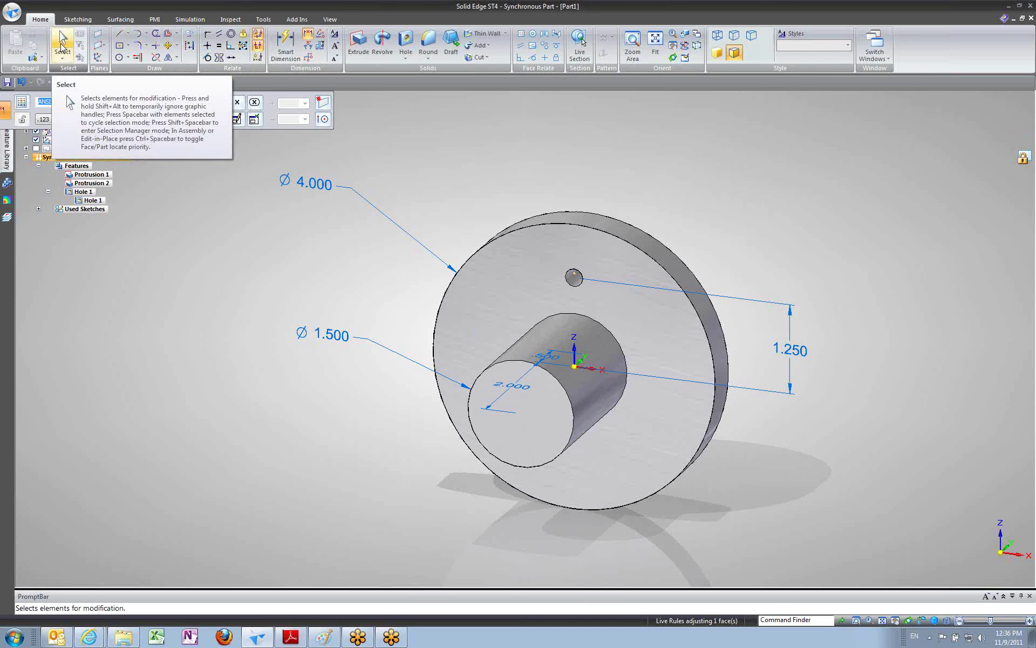
left_click(62, 43)
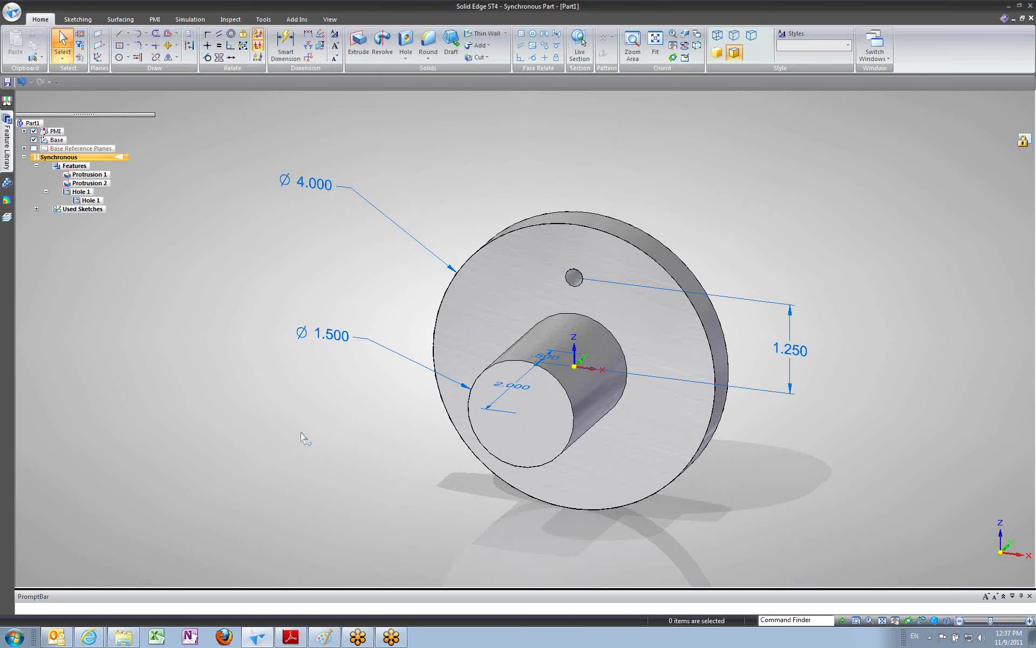
Search for the pattern commands and create a circular pattern of the hole around the boss's axis with a count of 6.
left_click(85, 192)
left_click(310, 272)
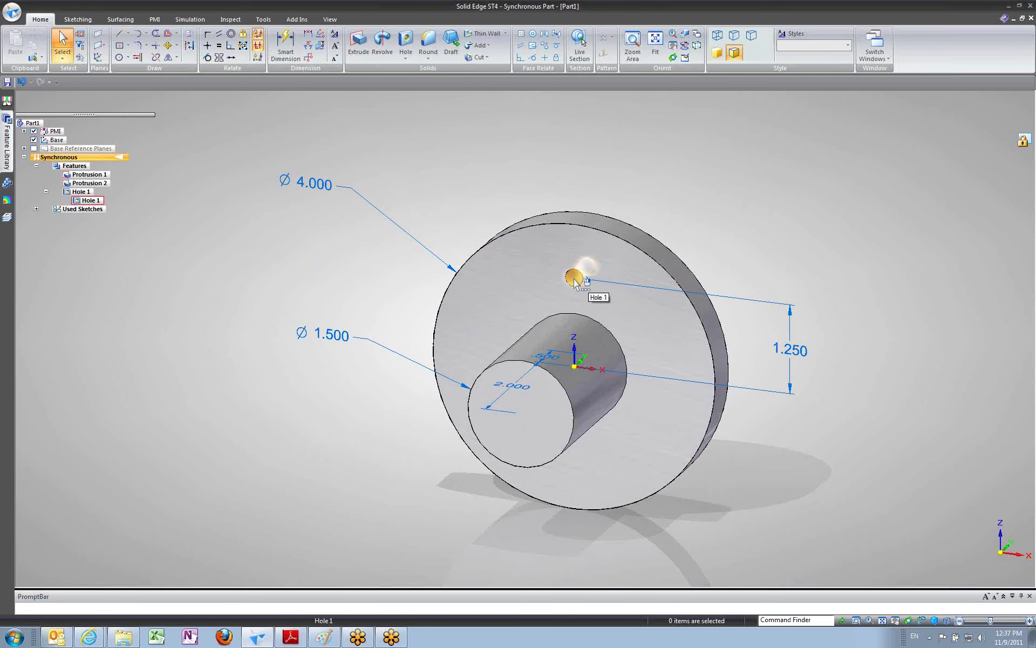
left_click(92, 200)
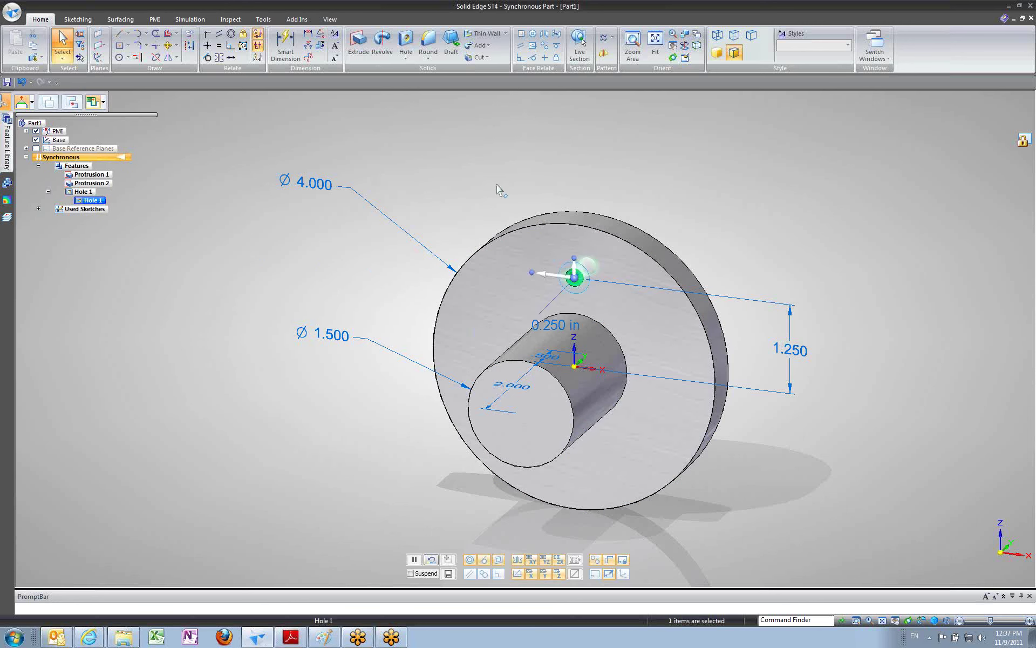
left_click(789, 620)
type("pattern")
key("Return")
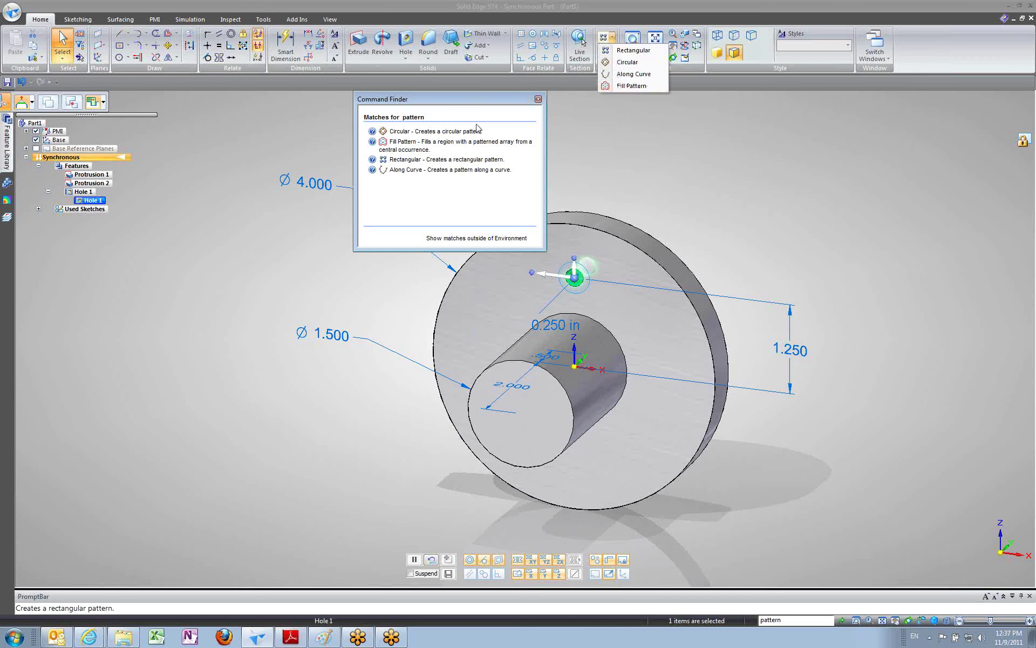
mouse_move(454, 135)
left_click(454, 135)
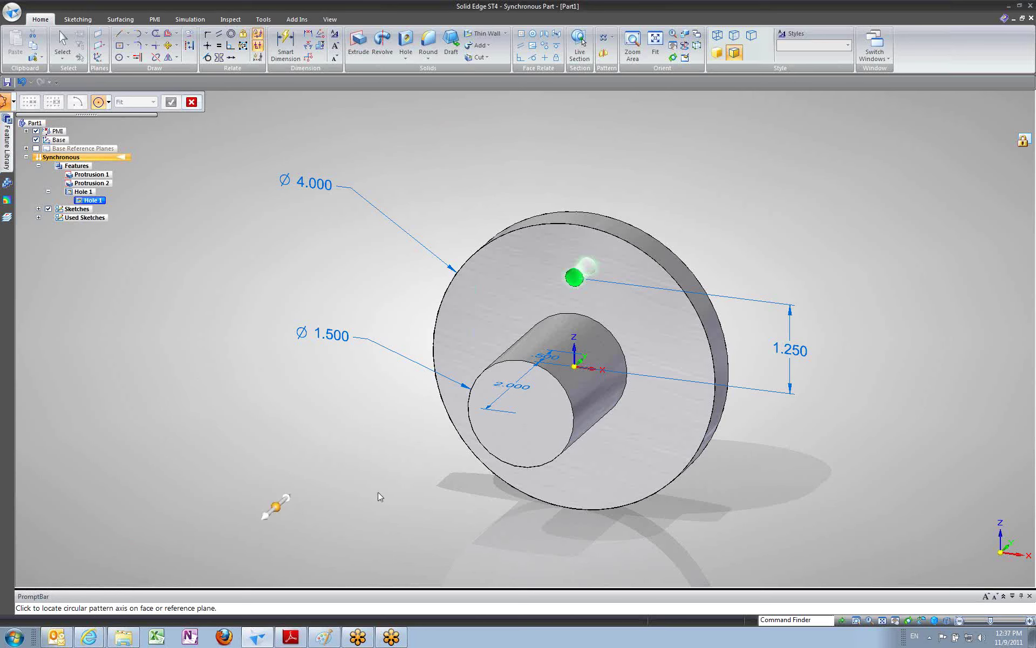
left_click(442, 305)
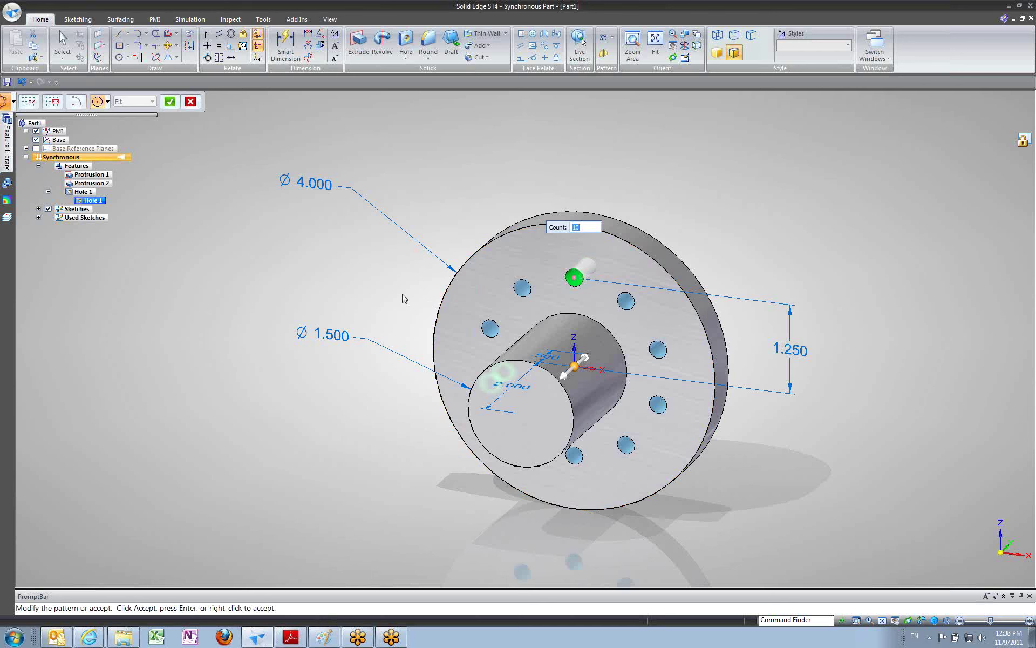
type("6")
key("Return")
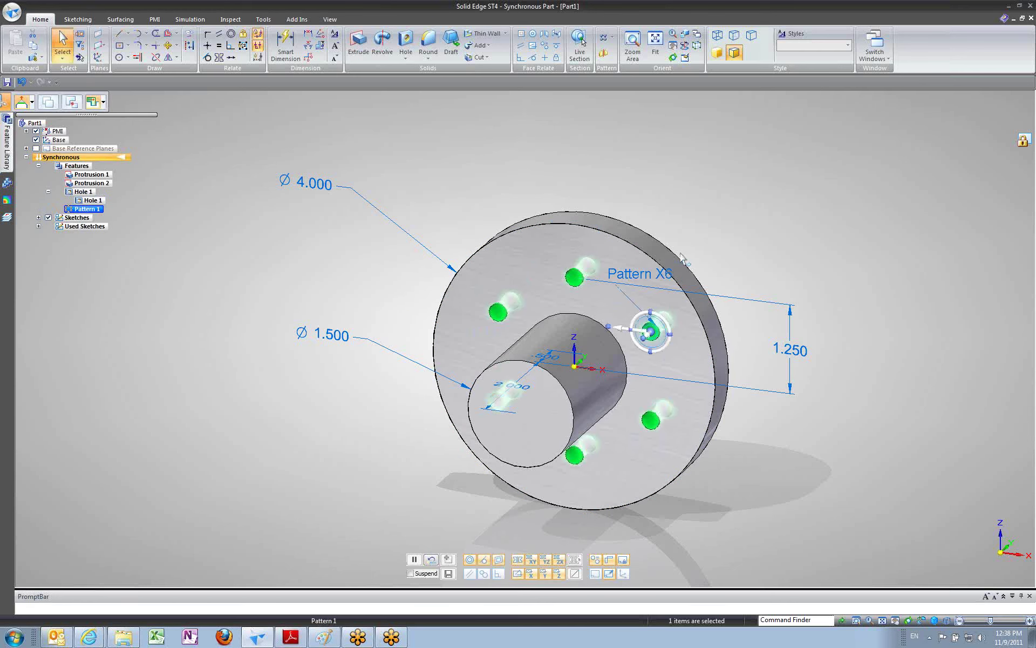
key("Escape")
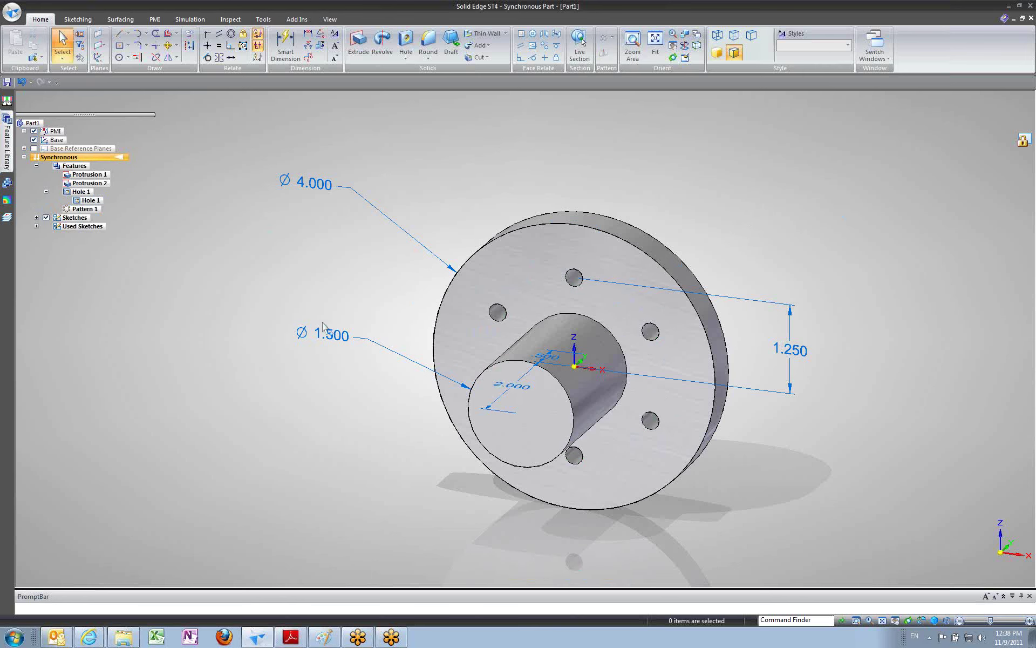
Set the distance between the original hole and the boss's centre to 1.313 in.
left_click(797, 346)
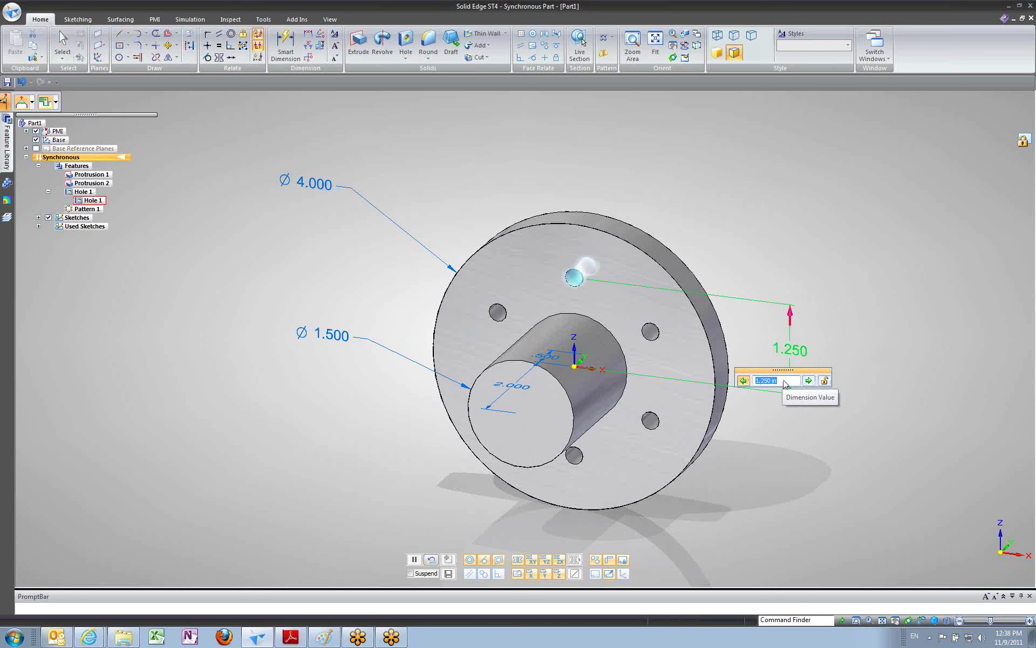
type("1.313")
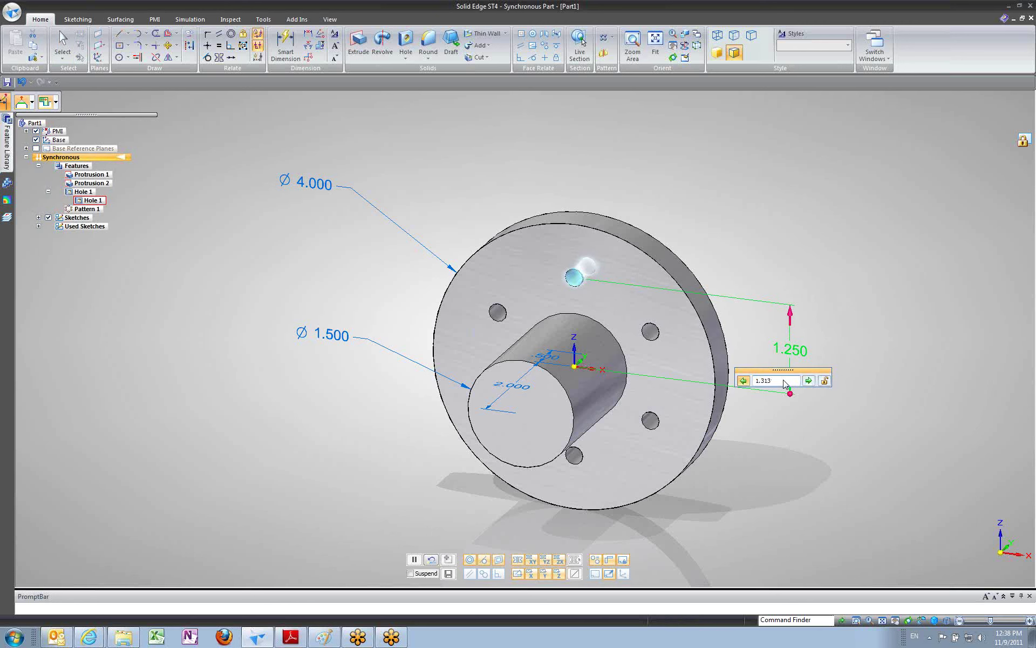
key("Return")
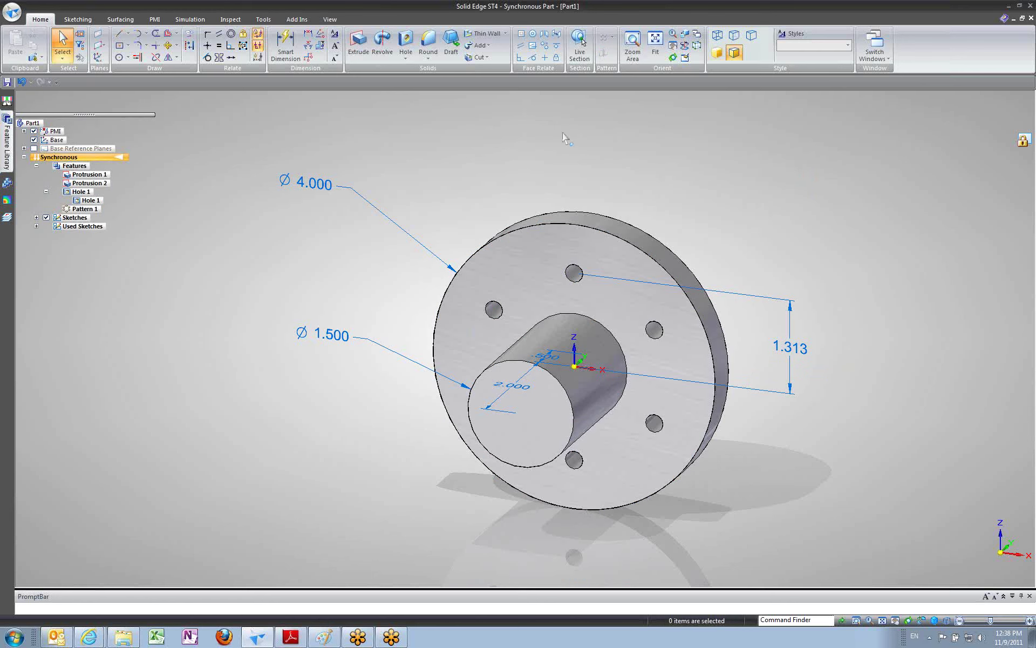
Add the Material Table command to the quick access shortcuts.
left_click(12, 11)
mouse_move(29, 97)
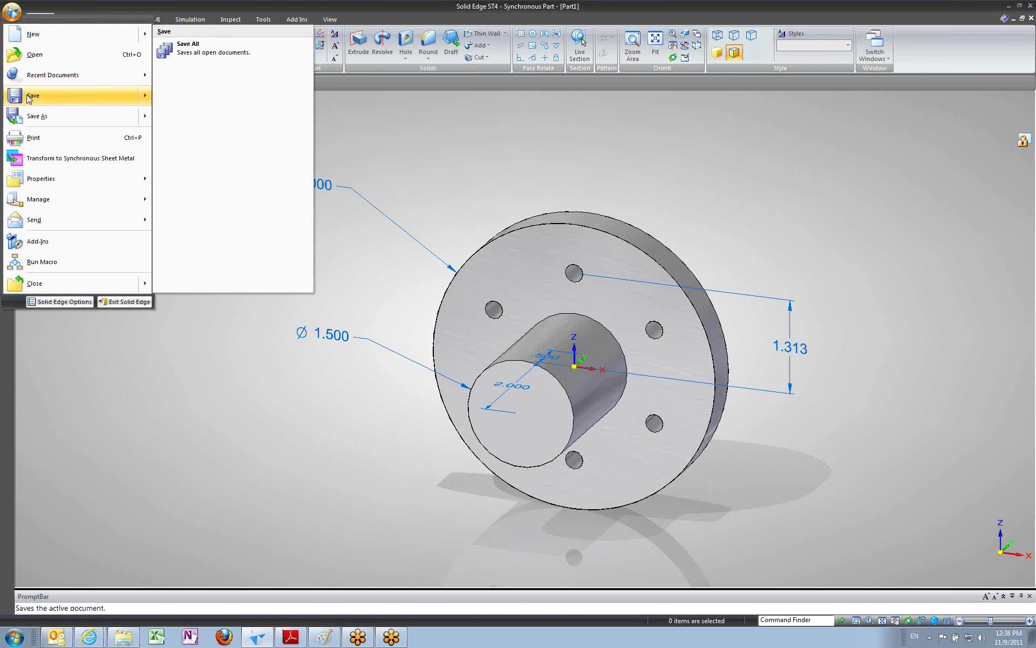
mouse_move(47, 183)
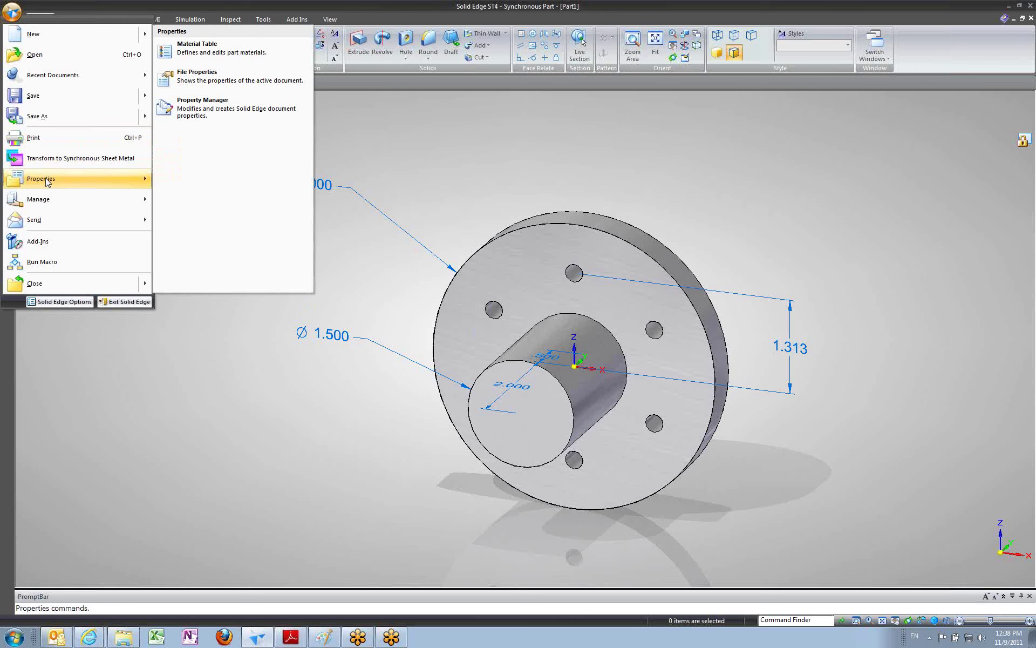
right_click(187, 55)
left_click(216, 57)
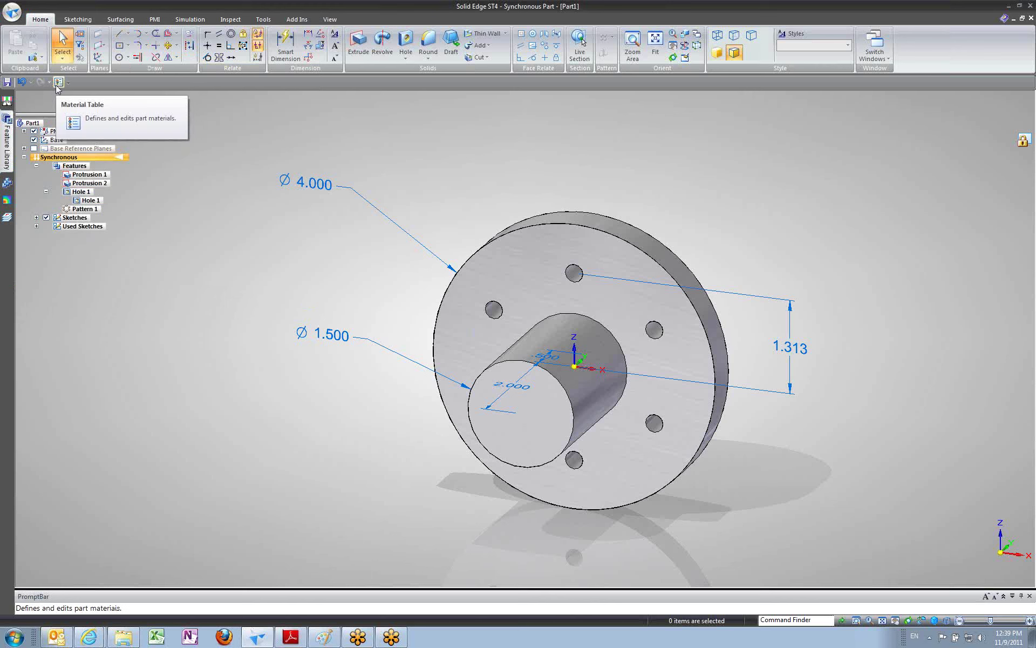
Assign the material Steel, Hot Rolled A635 to the model from the Material Table.
left_click(12, 11)
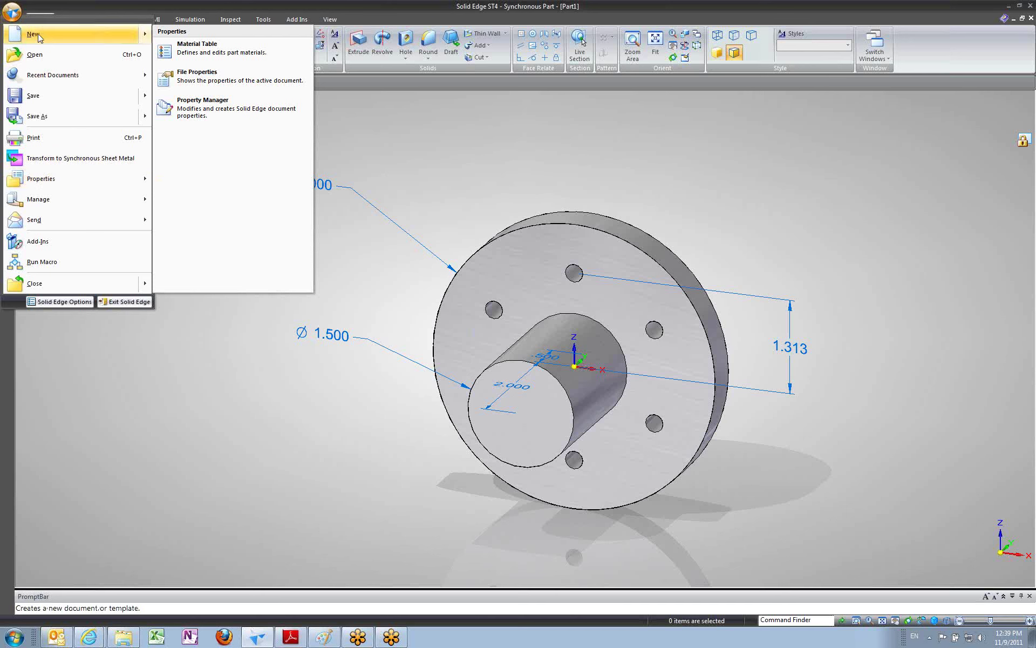
left_click(200, 51)
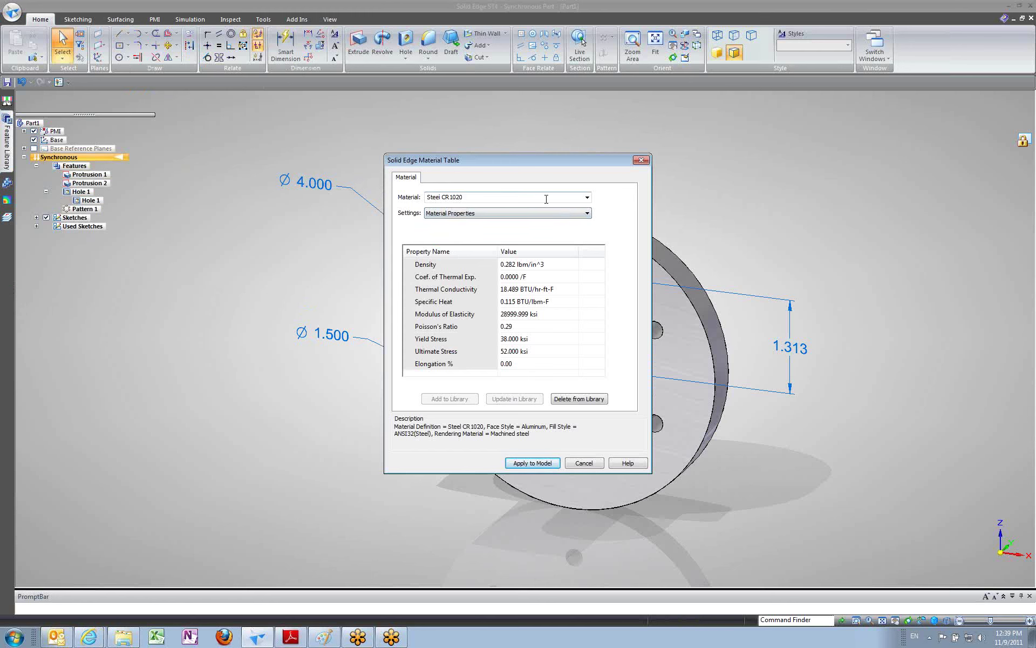
left_click(586, 197)
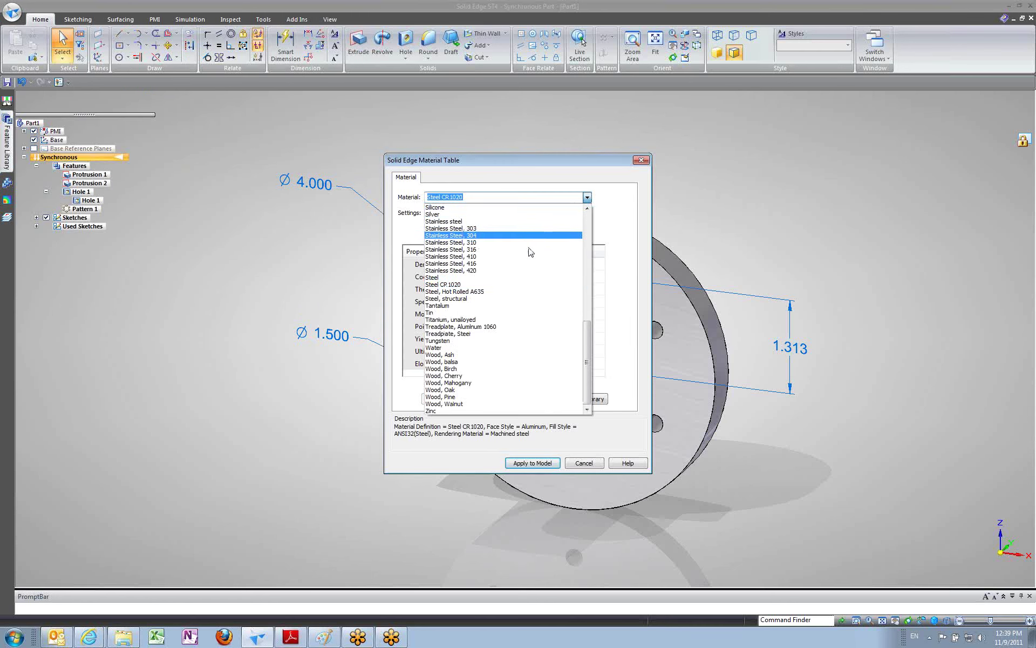
left_click(479, 292)
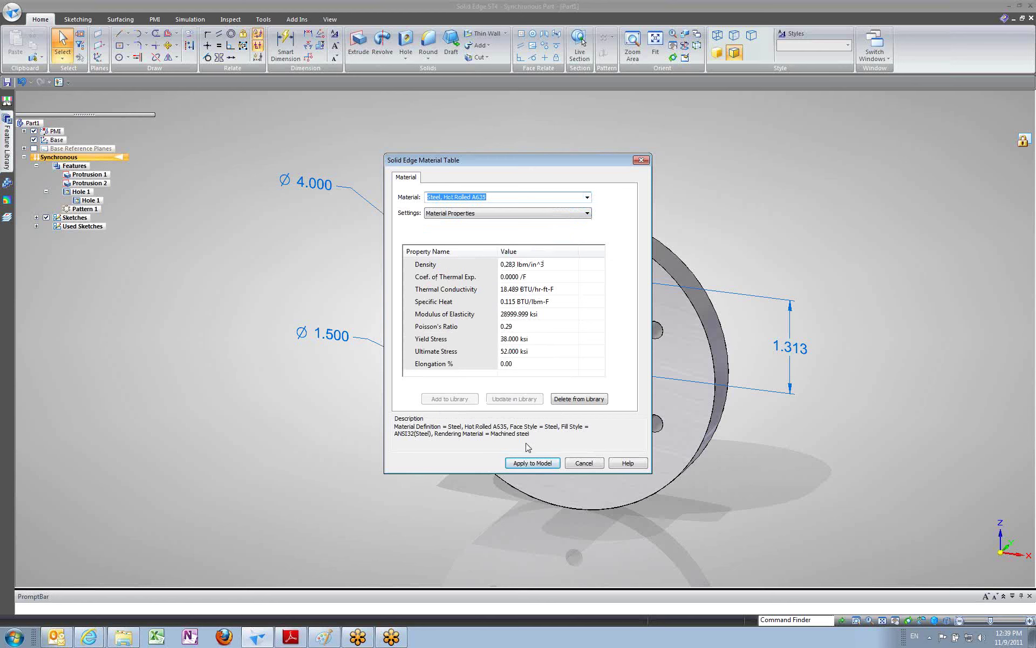
left_click(532, 463)
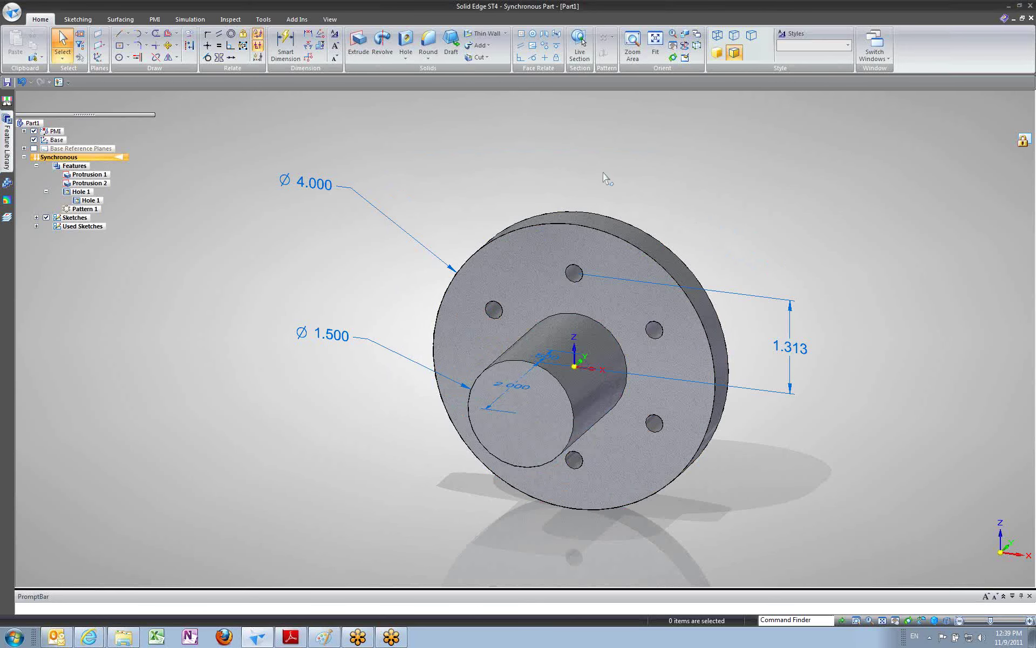
Calculate the part's physical properties to check its mass, volume and surface area.
left_click(240, 22)
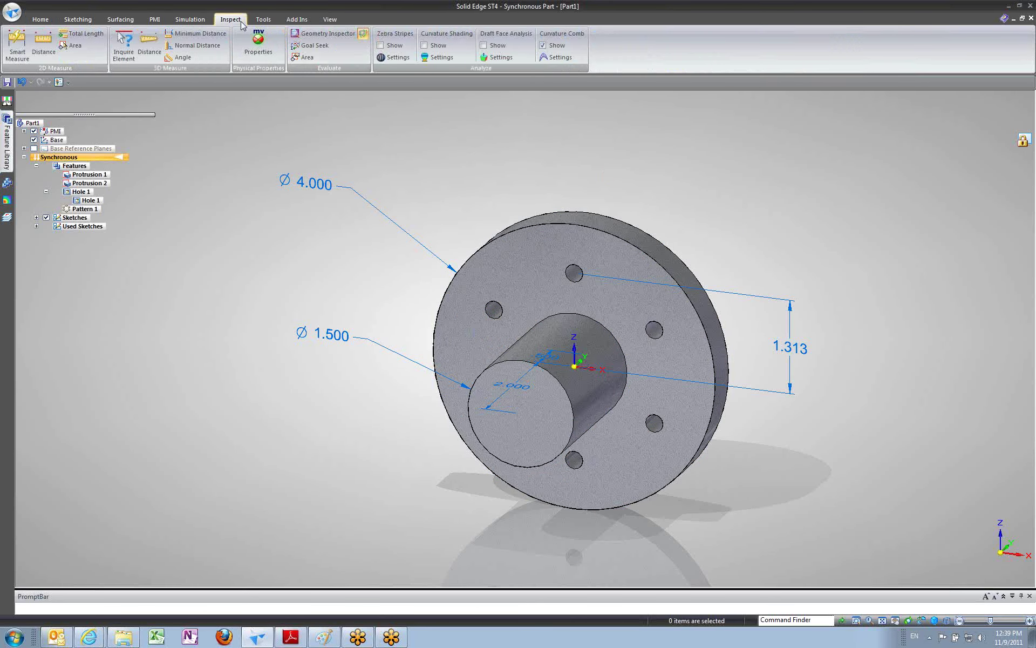
left_click(262, 40)
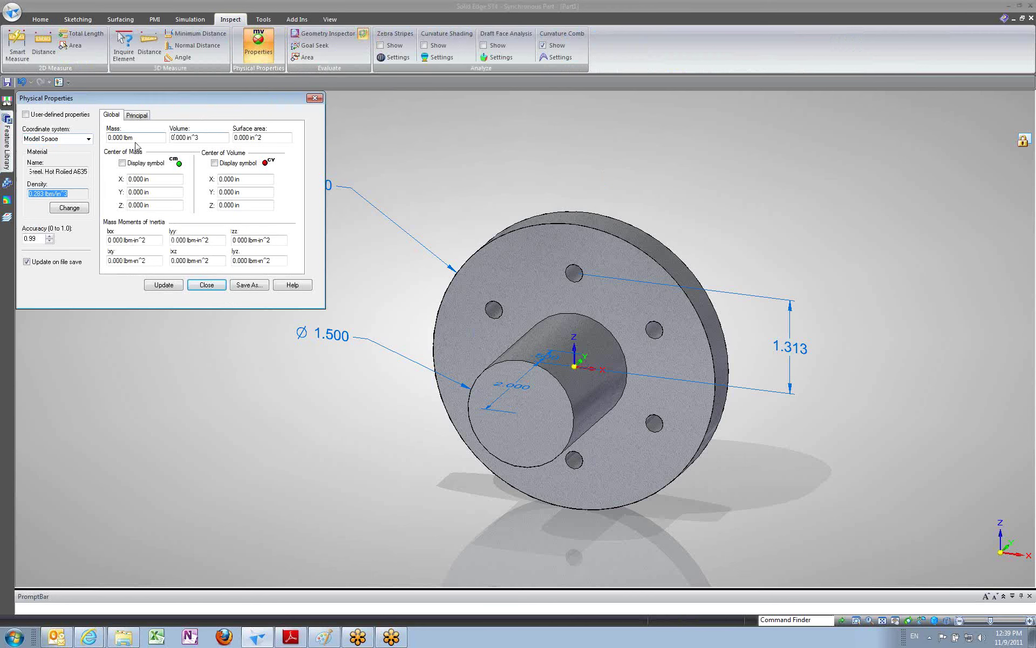
left_click(164, 286)
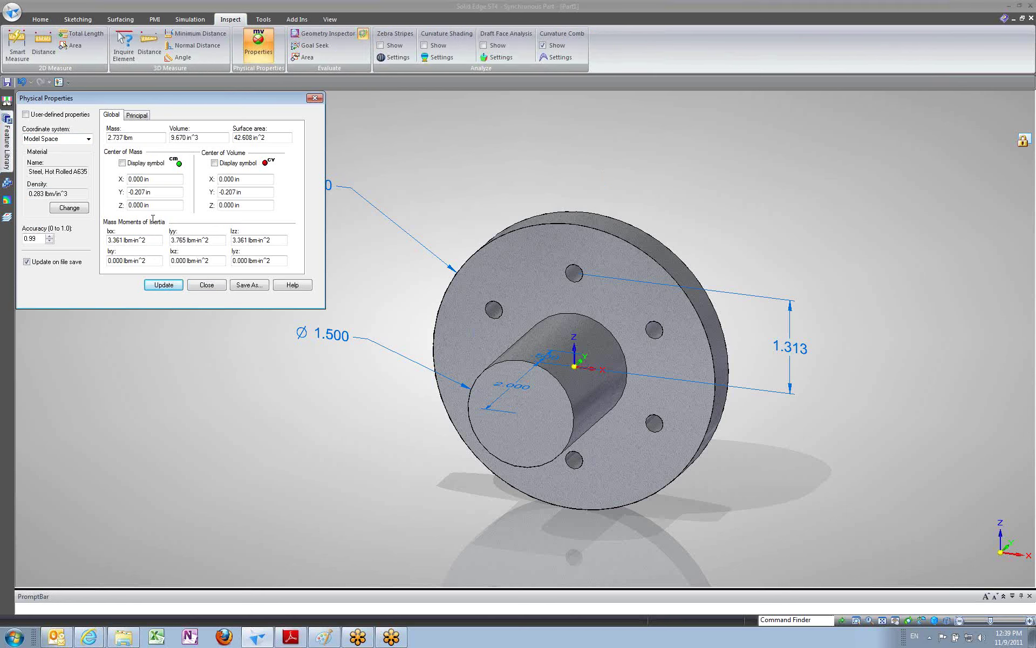
left_click(317, 99)
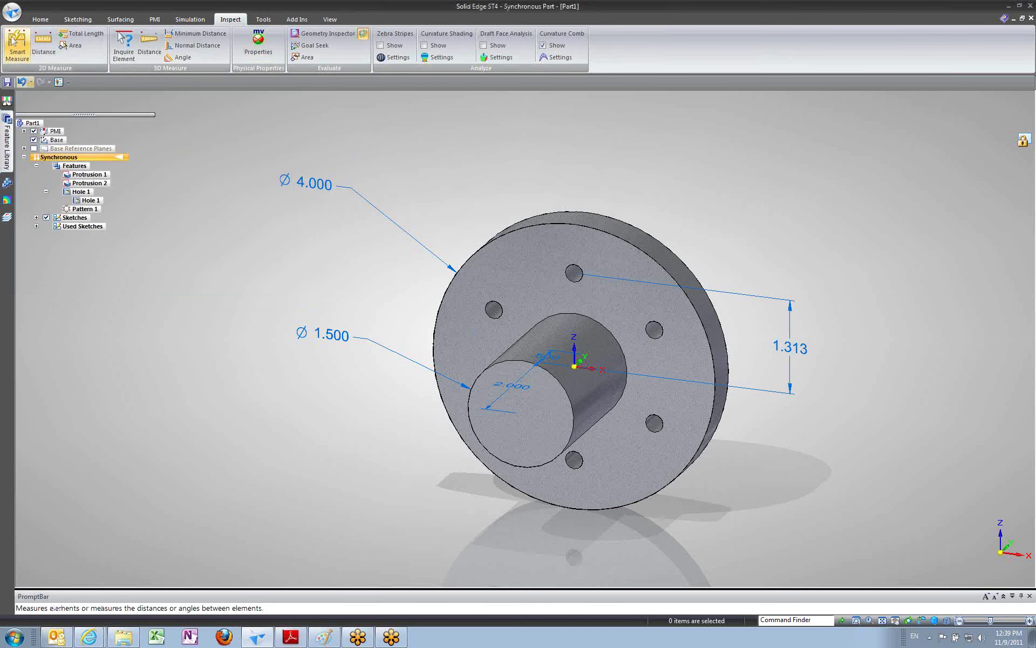
Save the part as Hub.par in the SE Boot camp pub lunch folder.
left_click(12, 11)
mouse_move(23, 75)
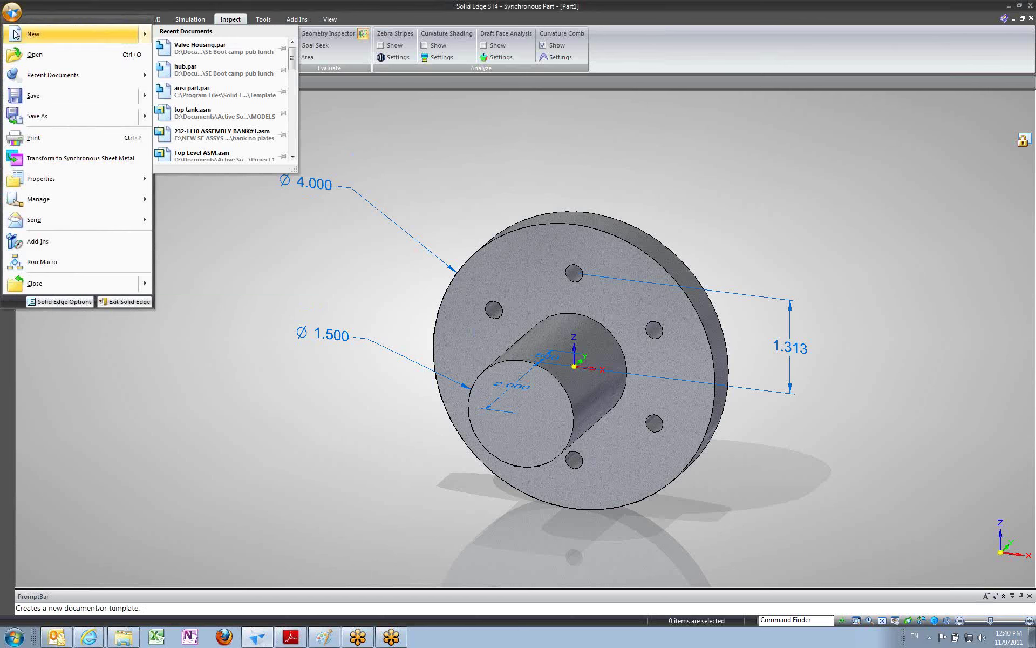
left_click(26, 95)
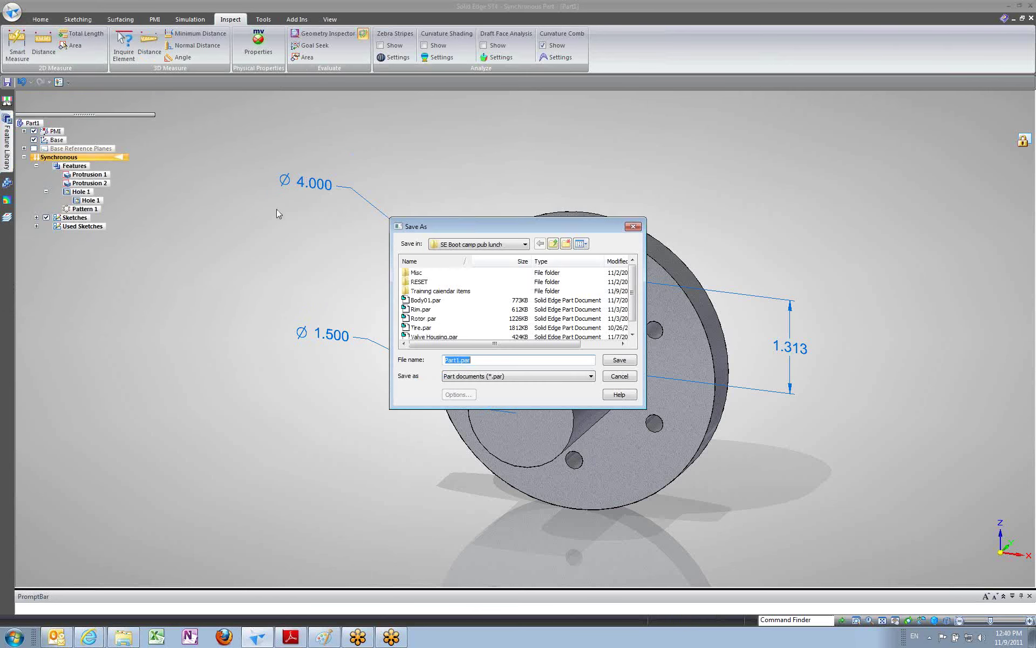
key("Return")
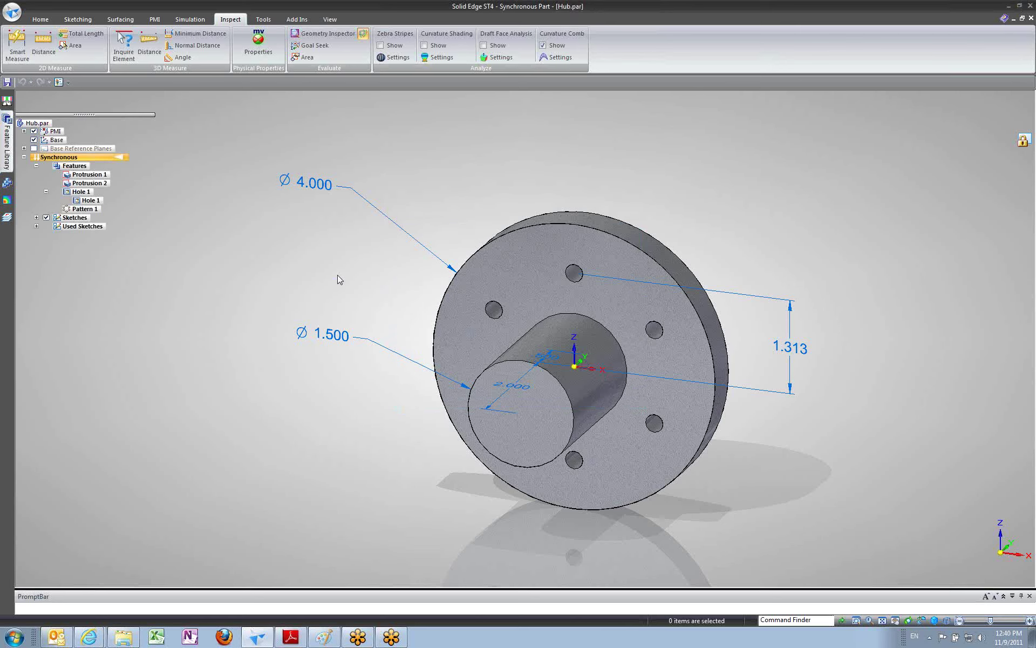
Create a drawing of the current model from the ansi draft.dft template with the Drawing View Creation Wizard enabled.
left_click(40, 19)
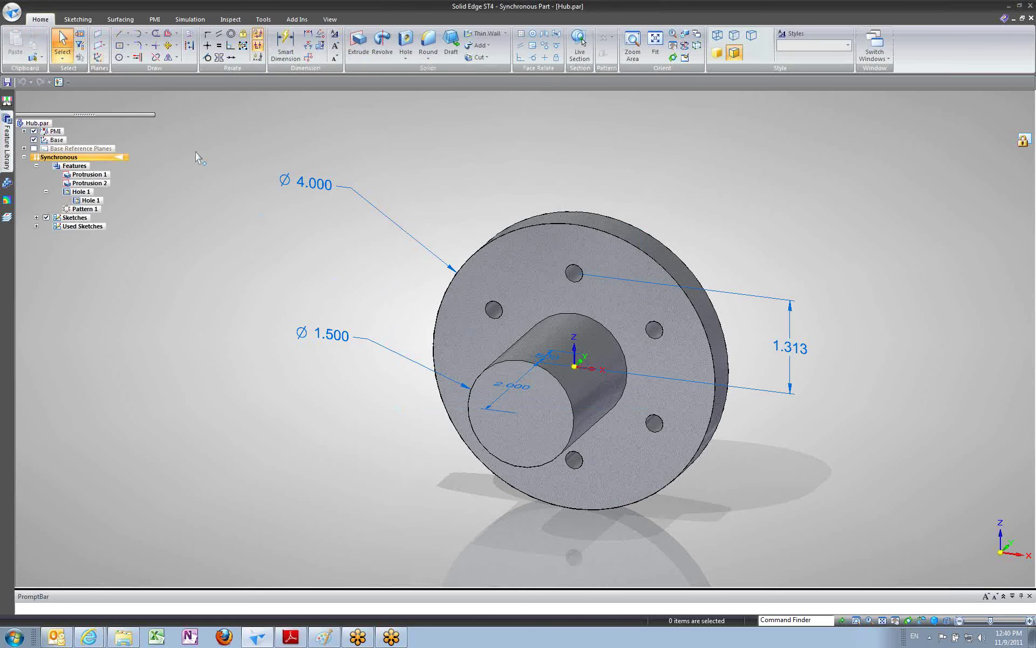
left_click(13, 12)
mouse_move(54, 36)
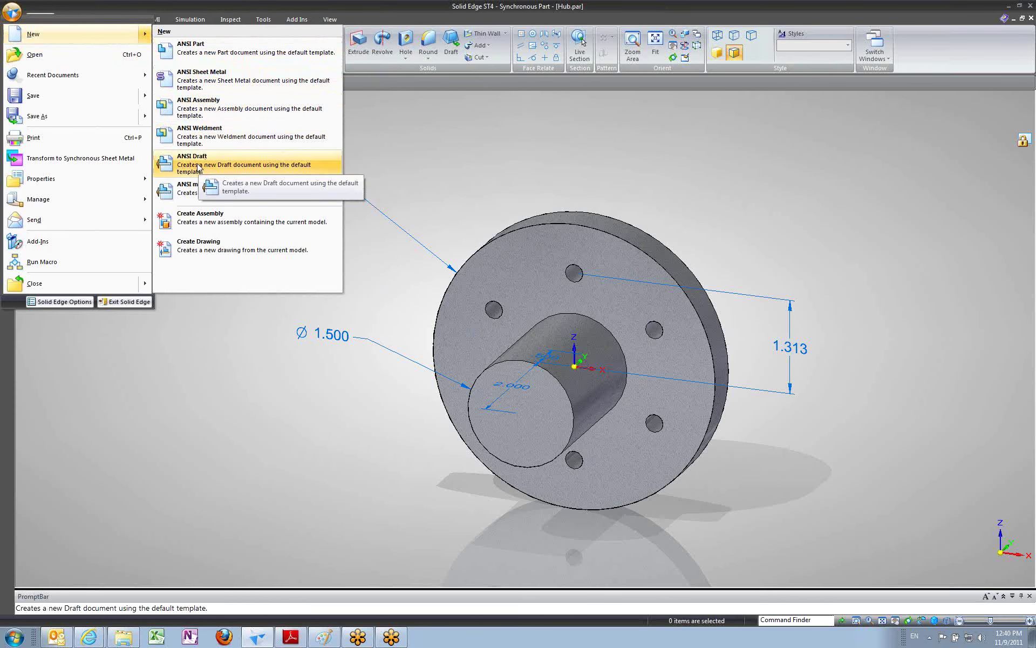
left_click(188, 246)
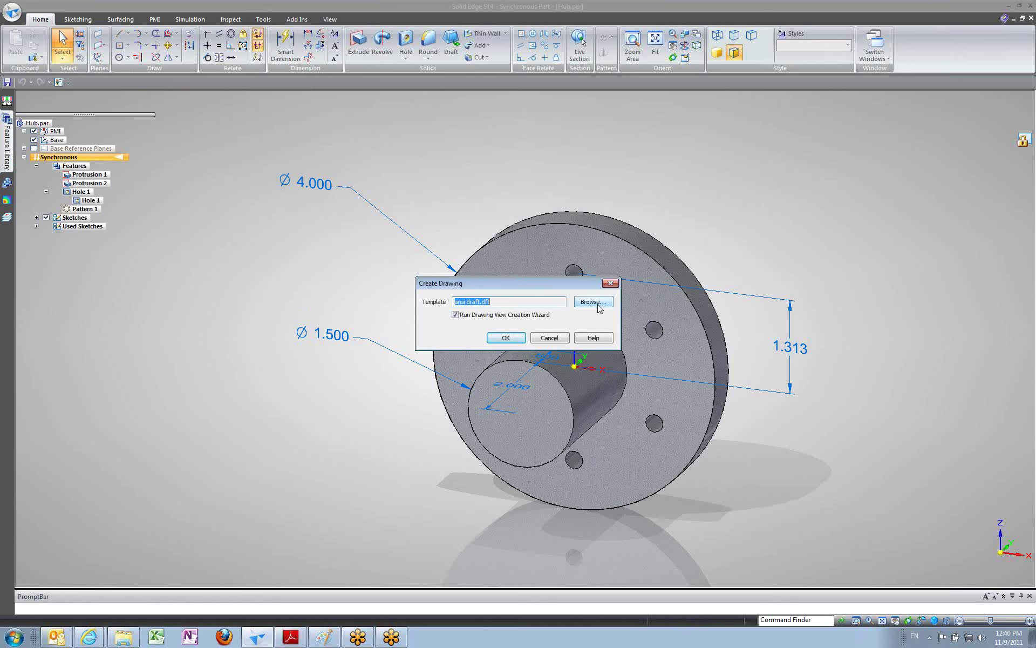
left_click(506, 339)
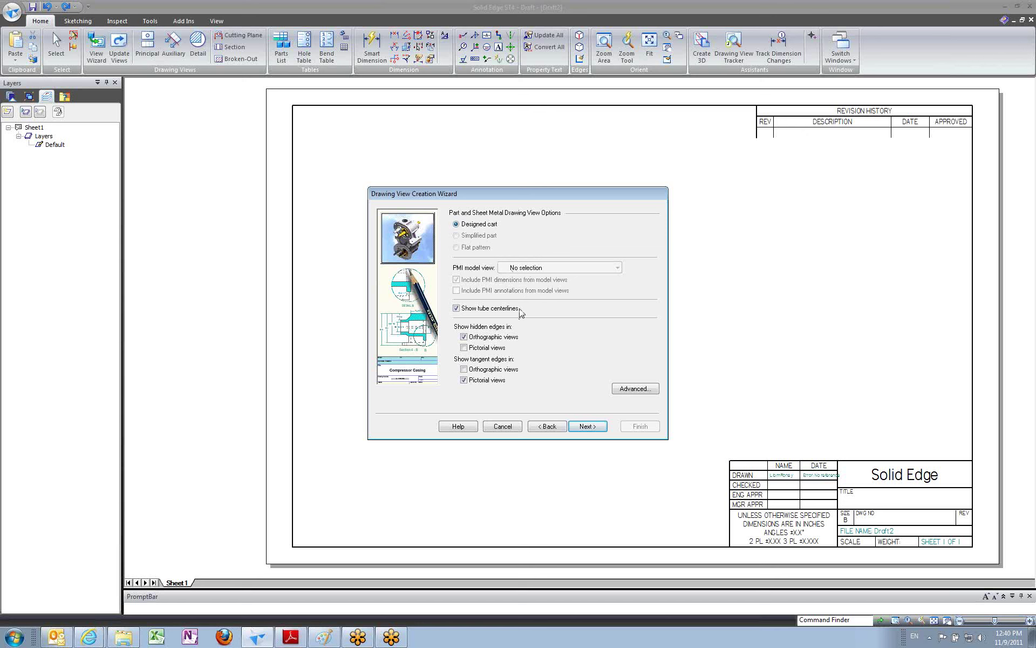
Accept the default part view options and use the front orientation, checked in the custom orientation preview, as the primary view.
left_click(583, 429)
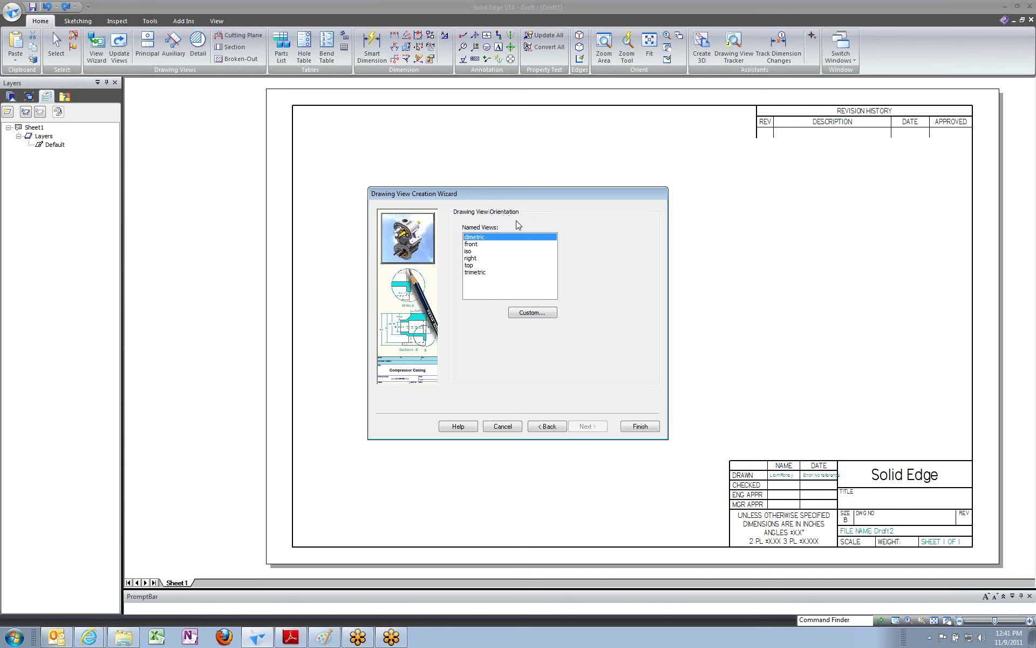
left_click(472, 246)
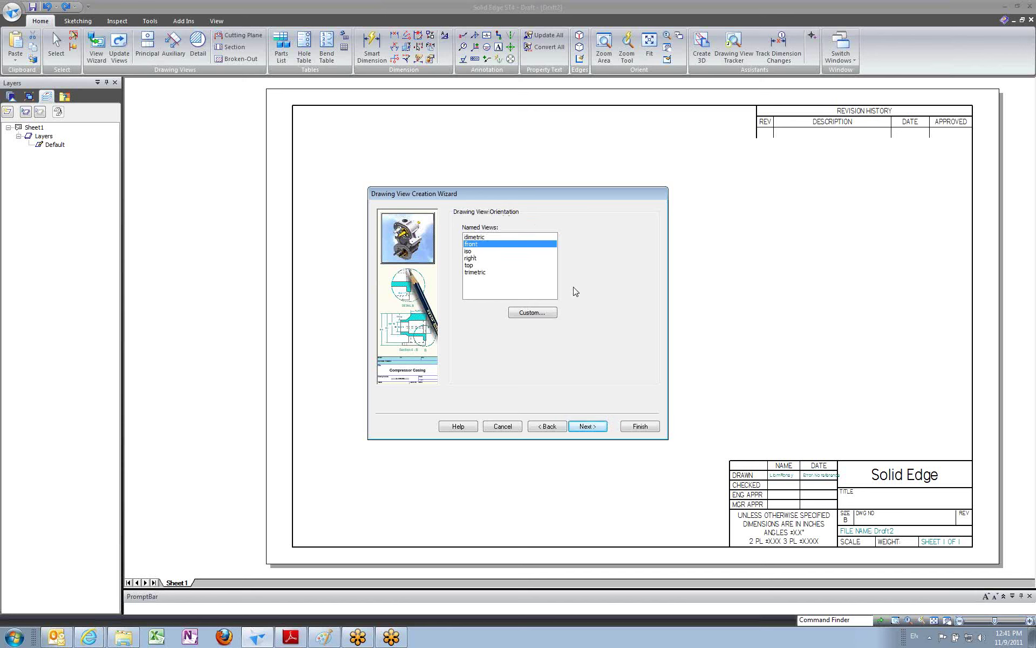
left_click(532, 313)
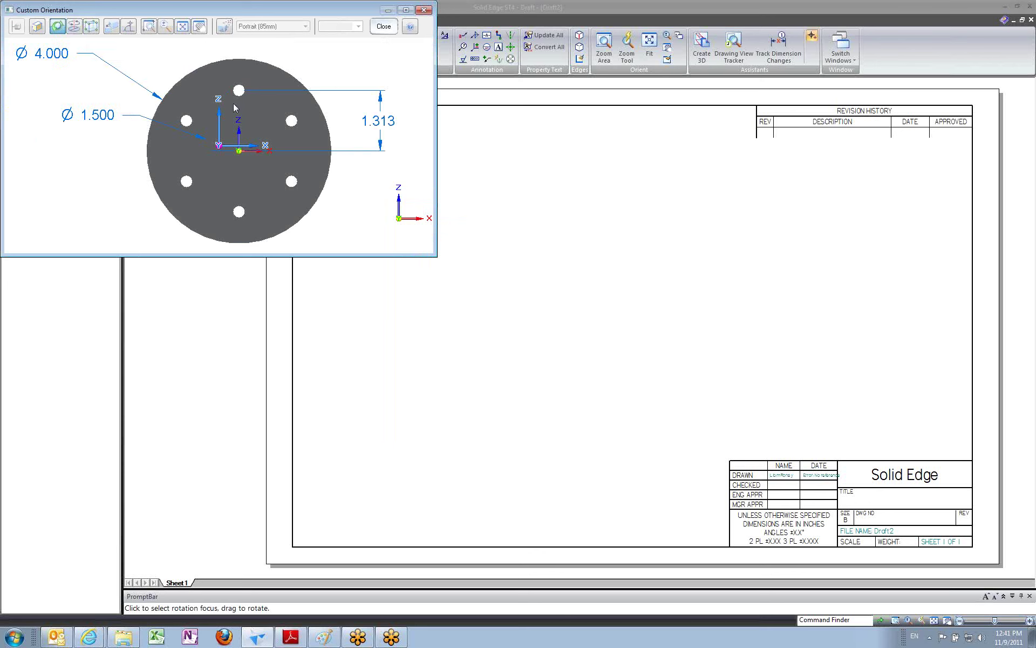
left_click(384, 28)
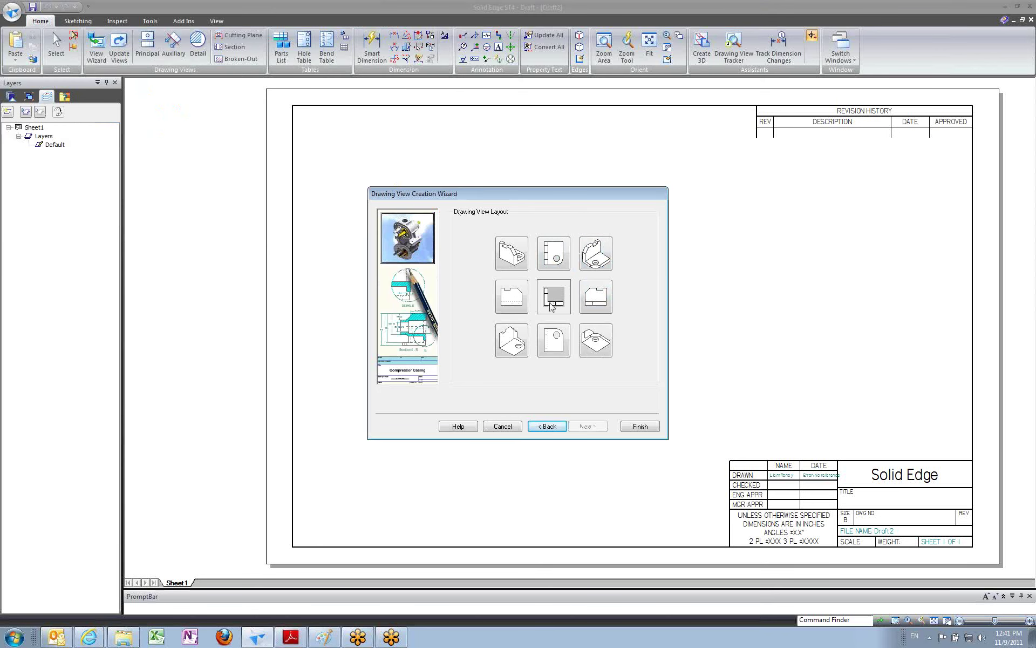
Add the top, right and upper-right pictorial views to the layout and place the four views on the sheet.
left_click(554, 253)
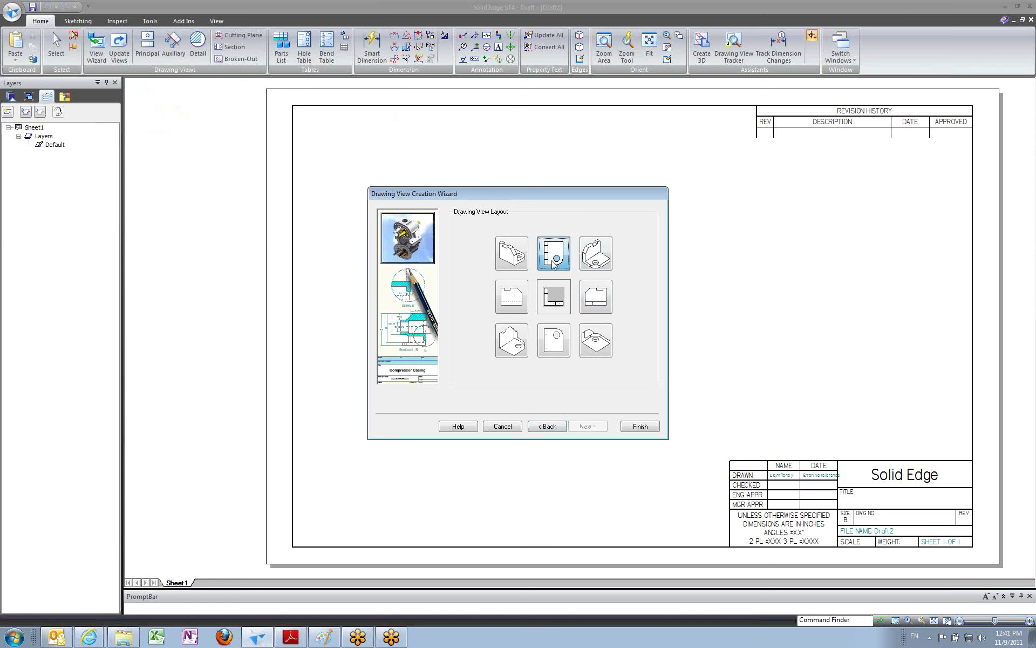
left_click(598, 300)
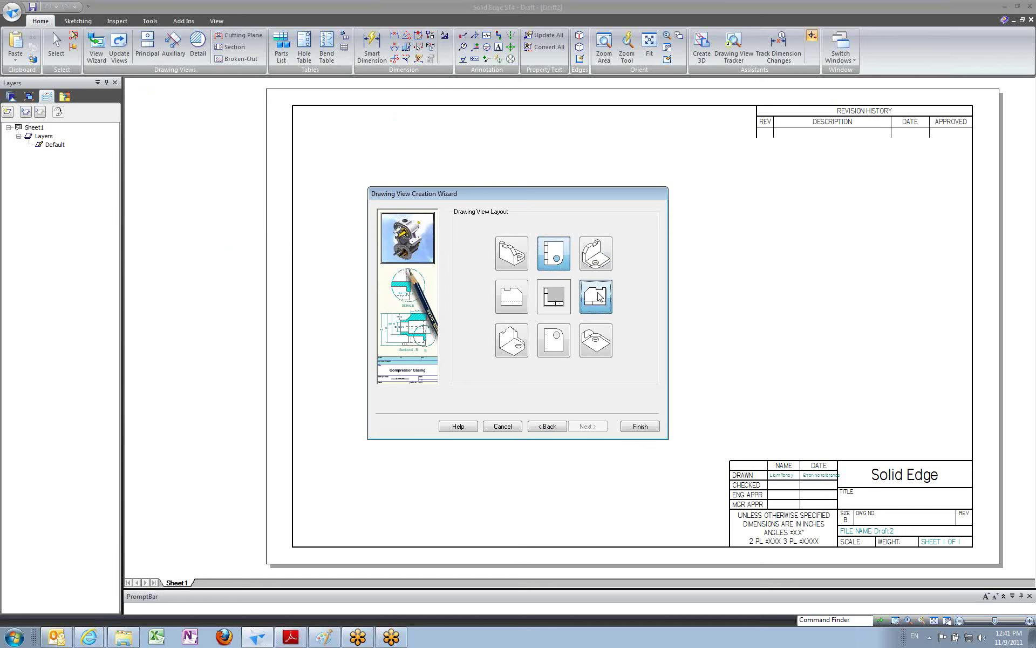
left_click(598, 260)
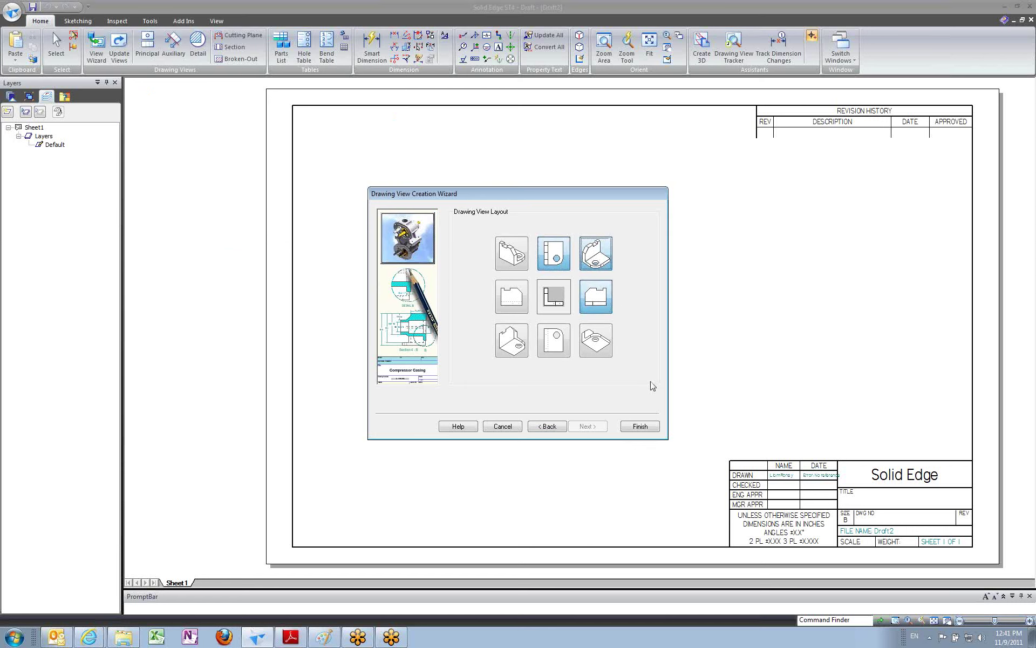
left_click(650, 426)
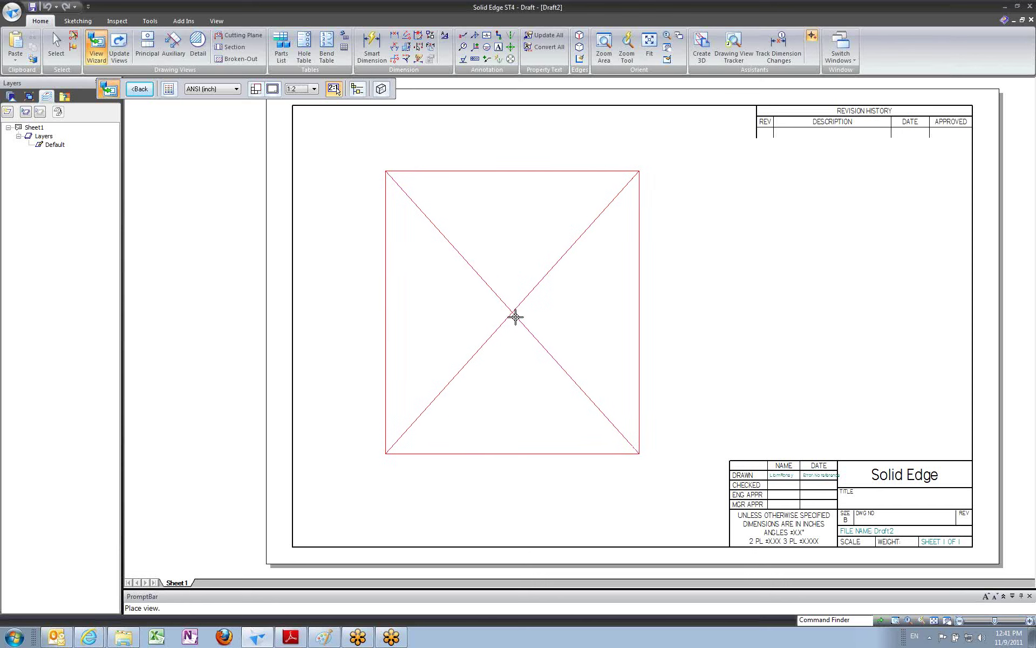
left_click(545, 301)
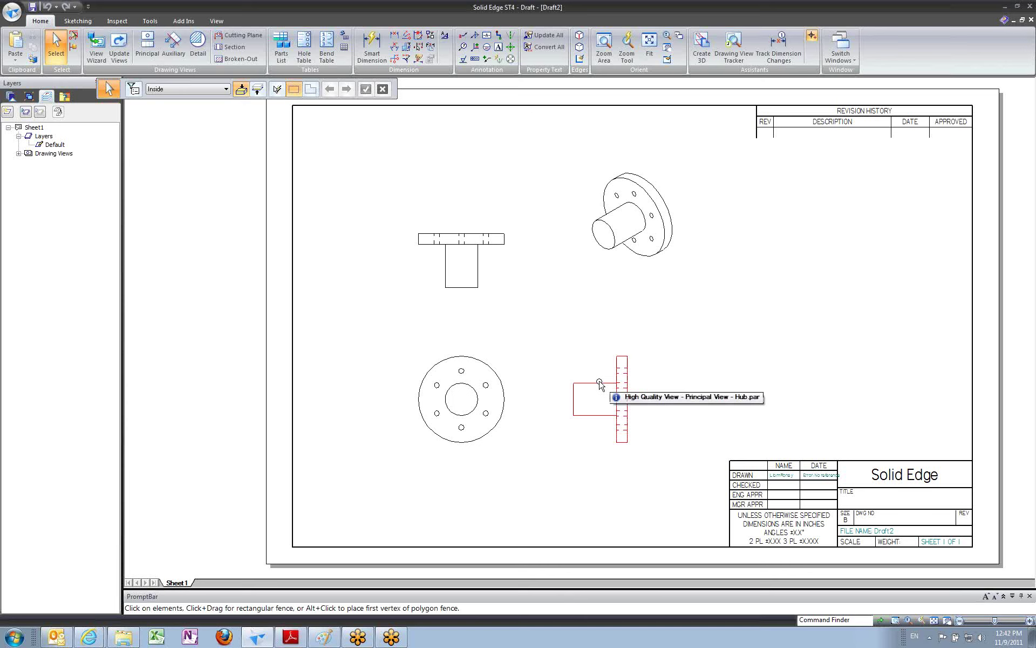
Spread the front, top and right views farther apart on the sheet.
mouse_move(600, 385)
left_mouse_down()
mouse_move(681, 384)
mouse_move(847, 347)
mouse_move(811, 351)
left_mouse_up()
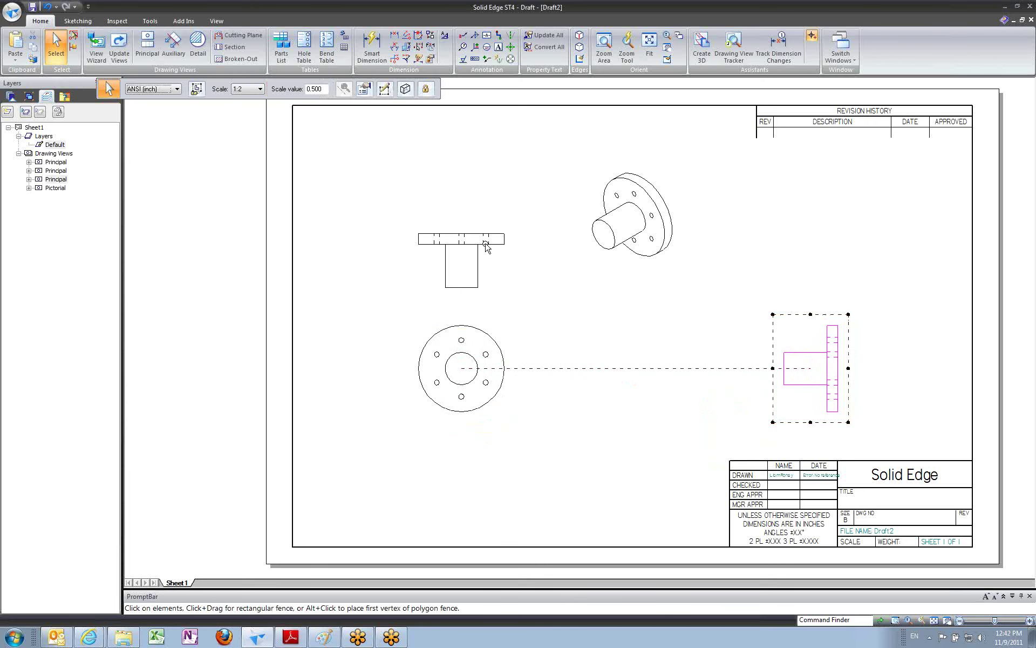
left_click_drag(480, 238, 475, 169)
left_click(829, 364)
left_click_drag(829, 364, 780, 364)
key("Escape")
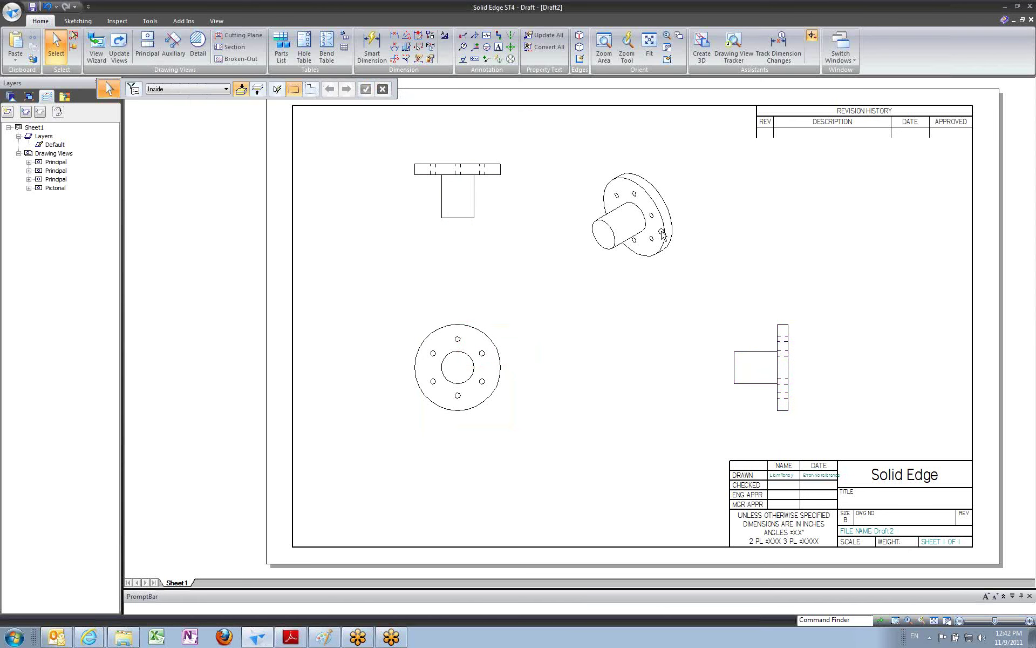
Set the pictorial view's scale to 1:1 and reposition it between the top view and the revision block.
left_click_drag(663, 233, 777, 240)
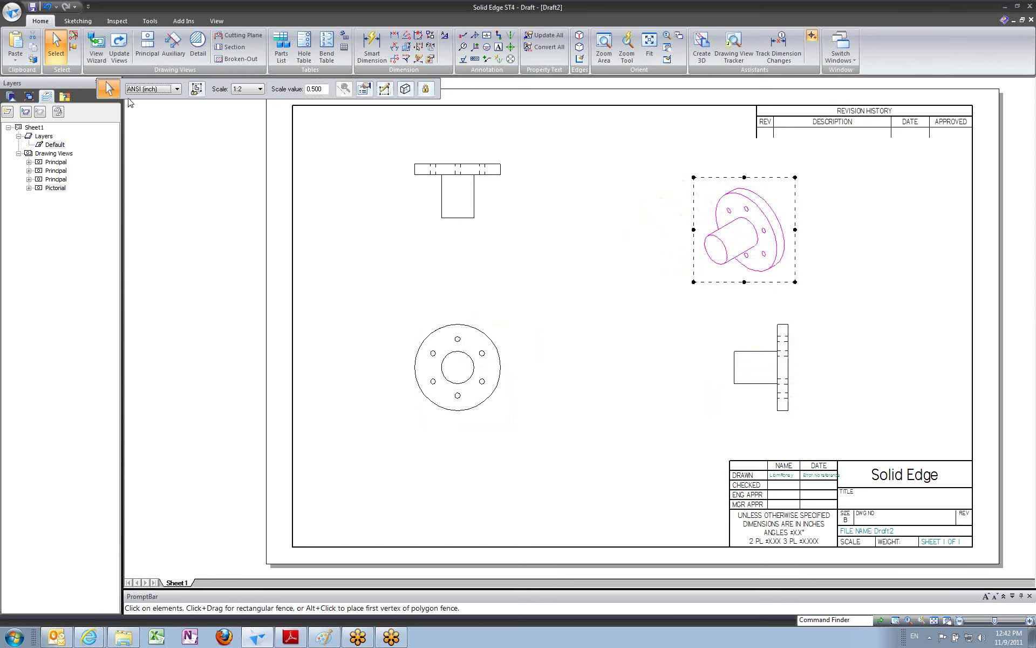
left_click(259, 89)
left_click(250, 155)
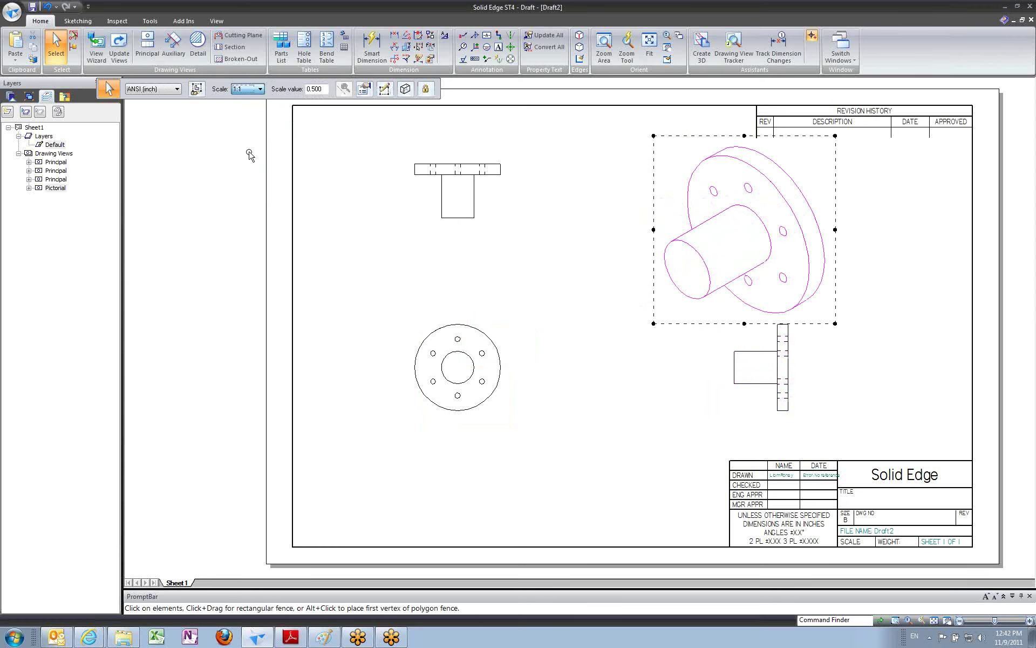
left_click(571, 250)
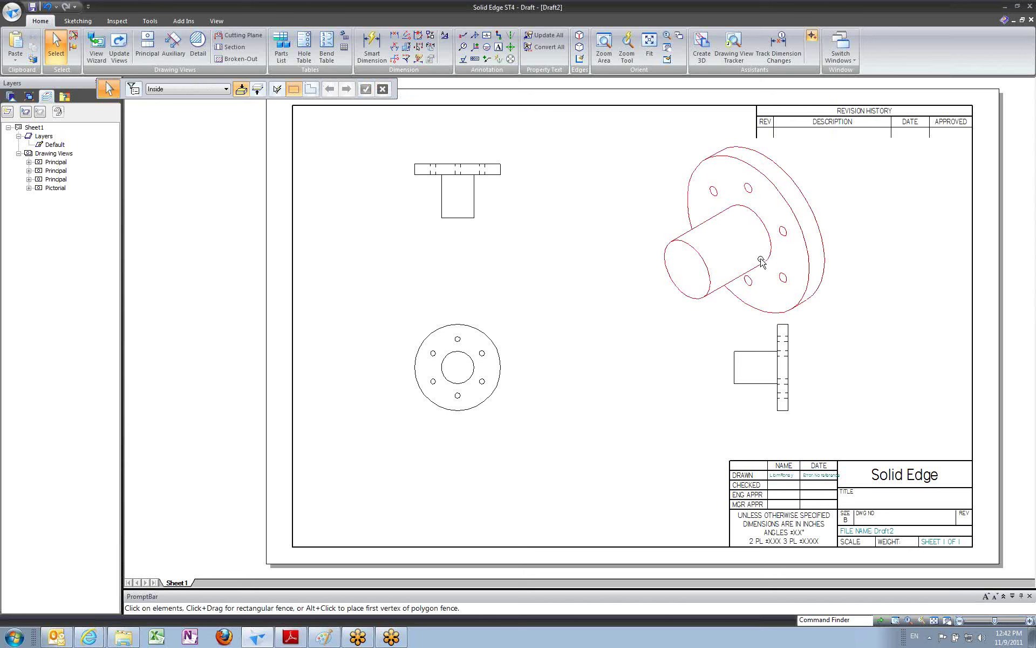
left_click_drag(769, 258, 675, 268)
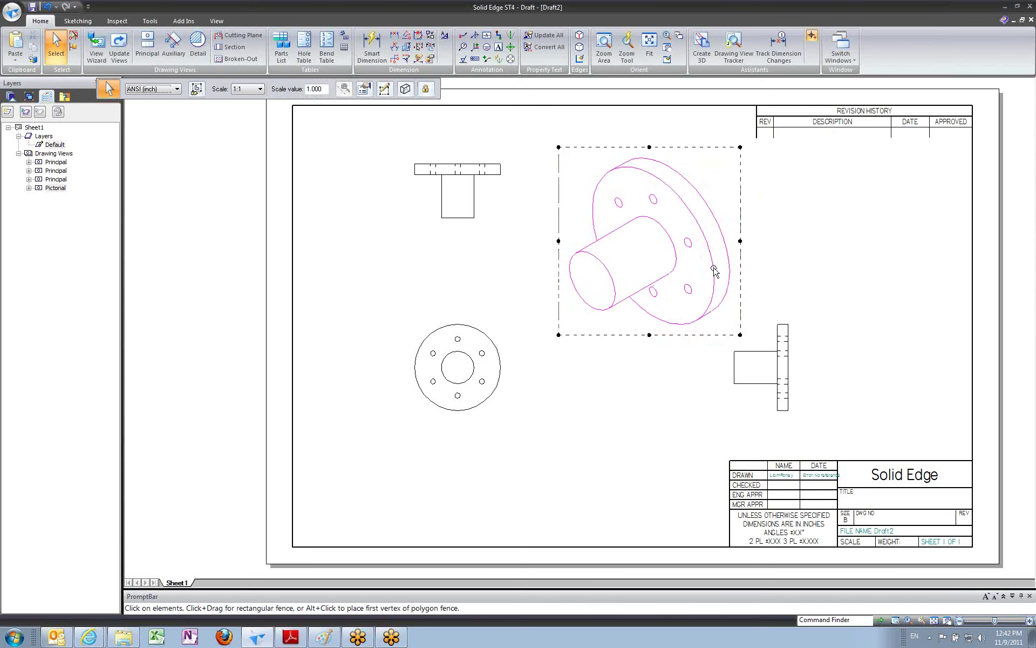
left_click(814, 322)
Move the right view below the pictorial view and bring the top view closer to the front view.
left_click_drag(788, 349, 683, 396)
left_click_drag(470, 200, 439, 264)
left_click(526, 297)
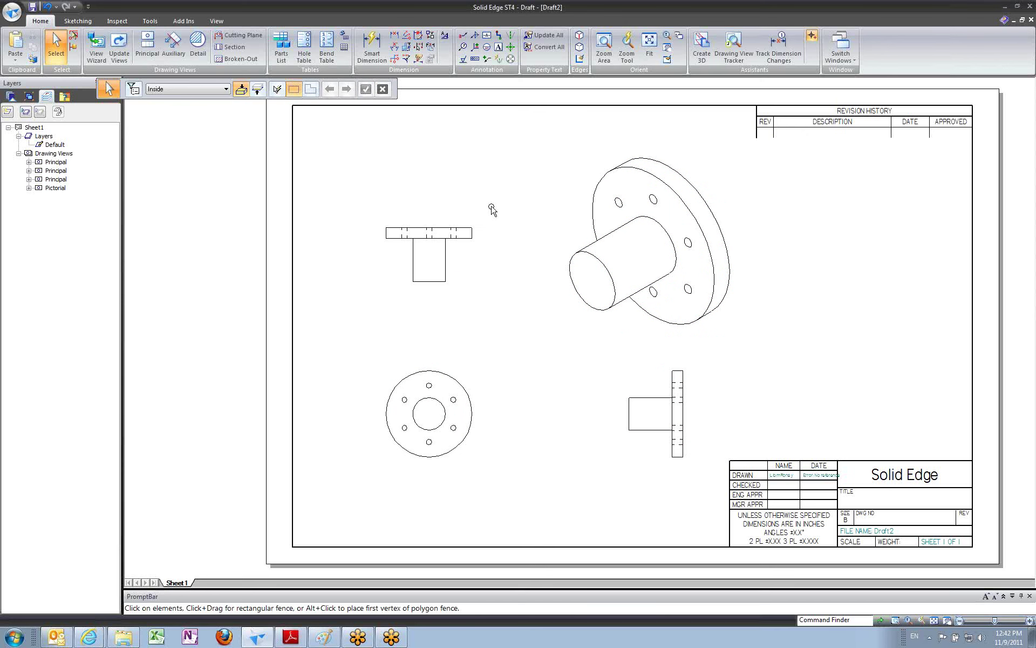
Dimension the diameter of the upper-left small hole in the front view with Smart Dimension.
left_click(372, 46)
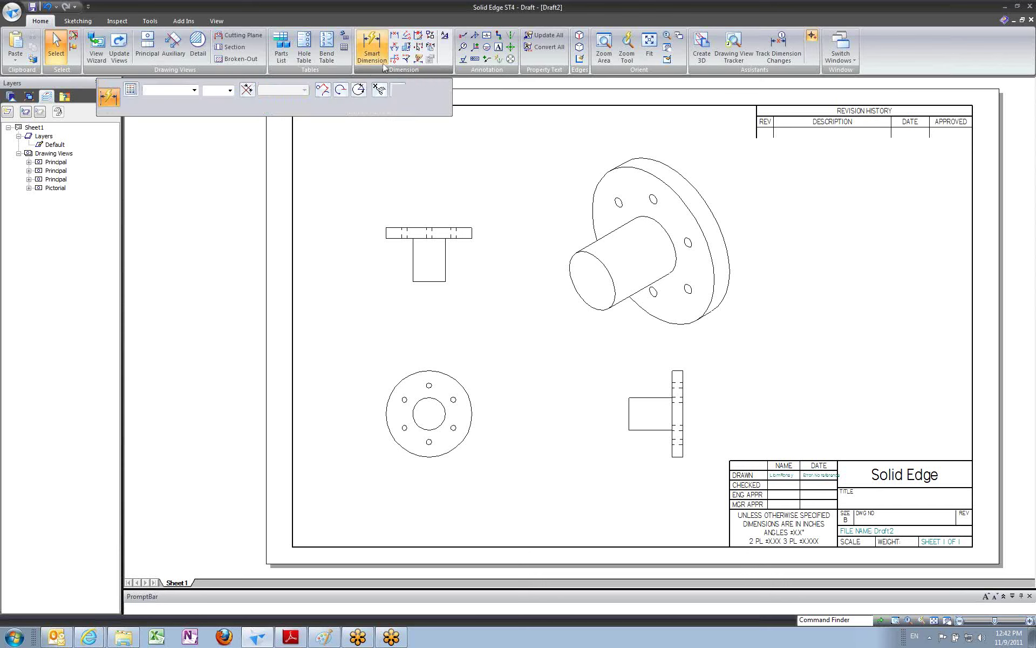
left_click(403, 400)
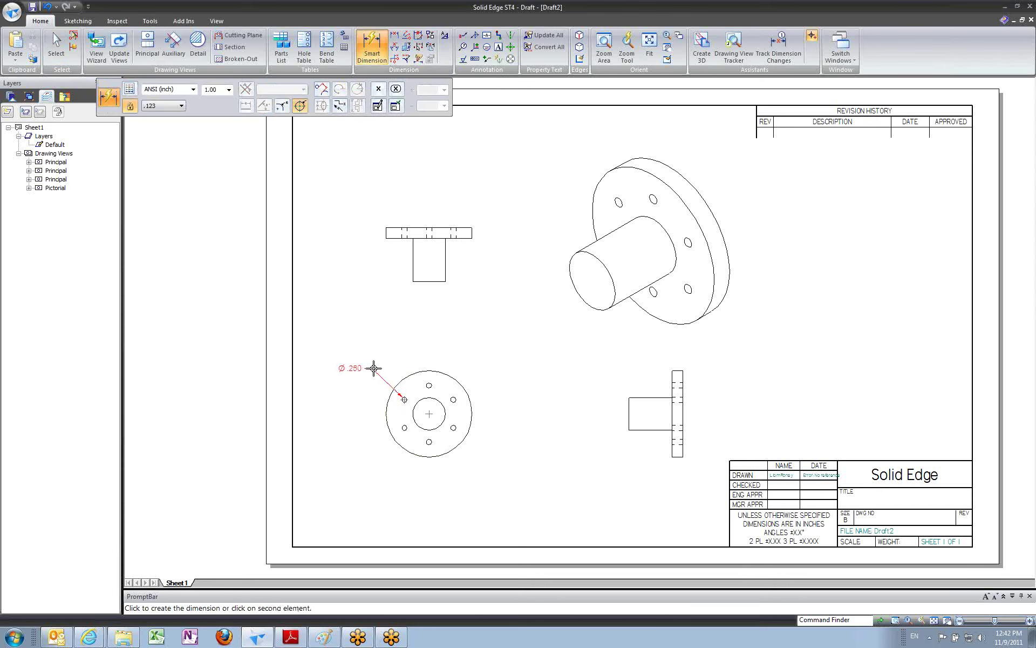
left_click(375, 370)
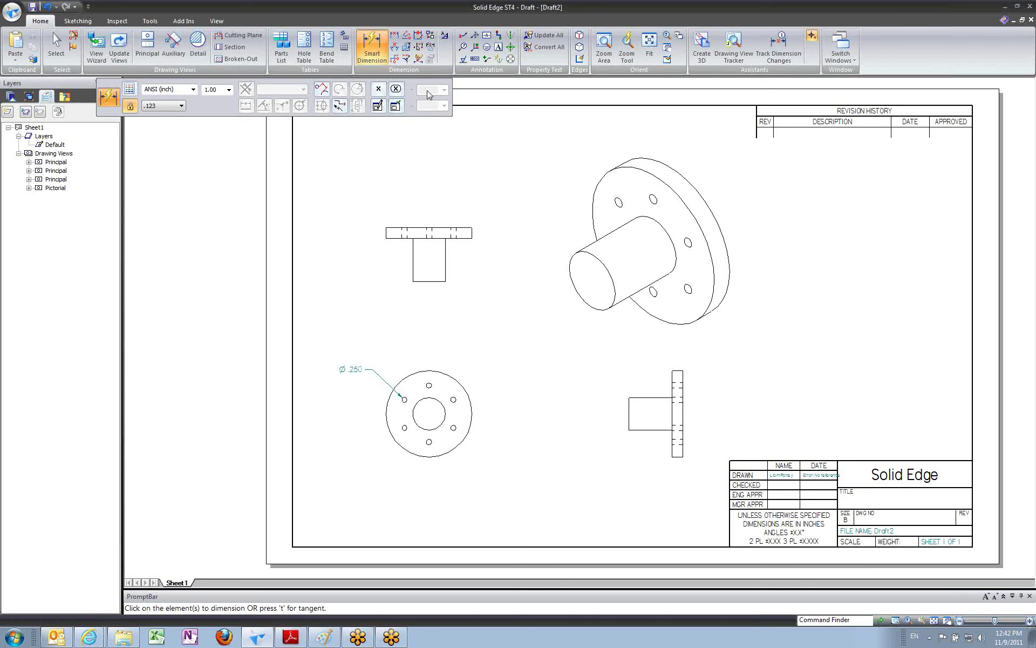
Retrieve the model dimensions into the top view and the front view.
left_click(418, 60)
left_click(425, 230)
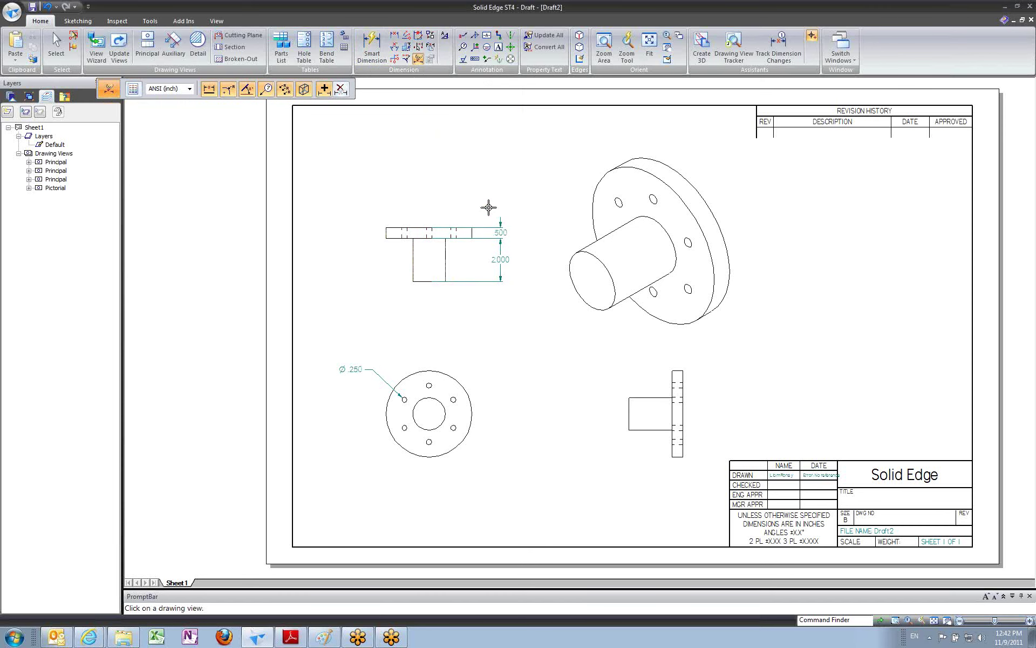
left_click(466, 389)
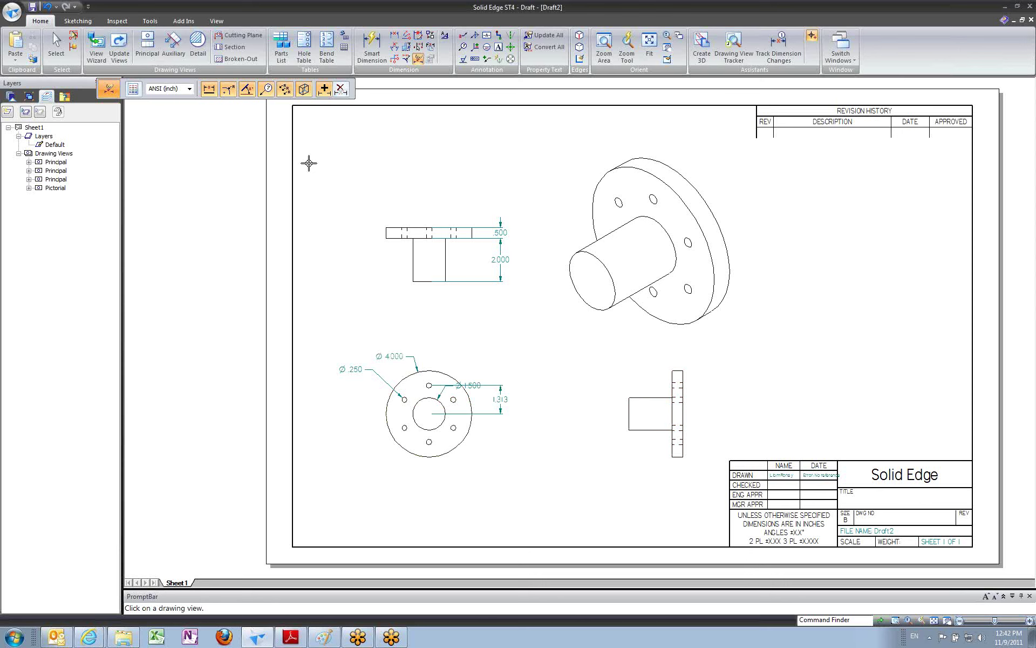
left_click(51, 50)
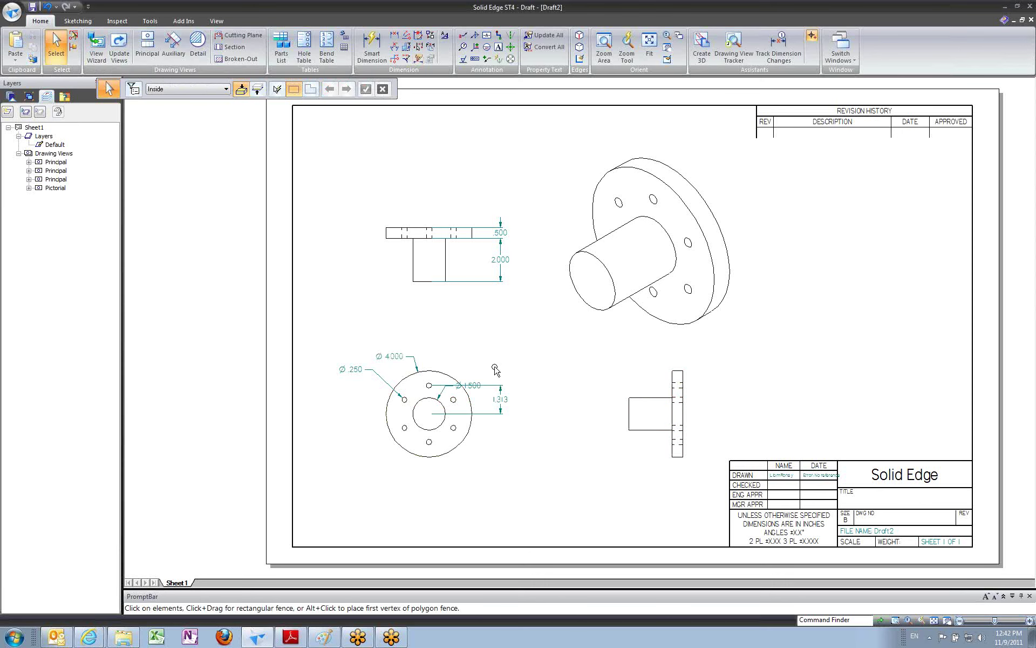
Move the front view's boss diameter and hole distance dimension texts up, clear of the geometry.
left_click(477, 391)
left_click_drag(477, 391, 487, 358)
left_click_drag(500, 404, 508, 371)
left_click(526, 327)
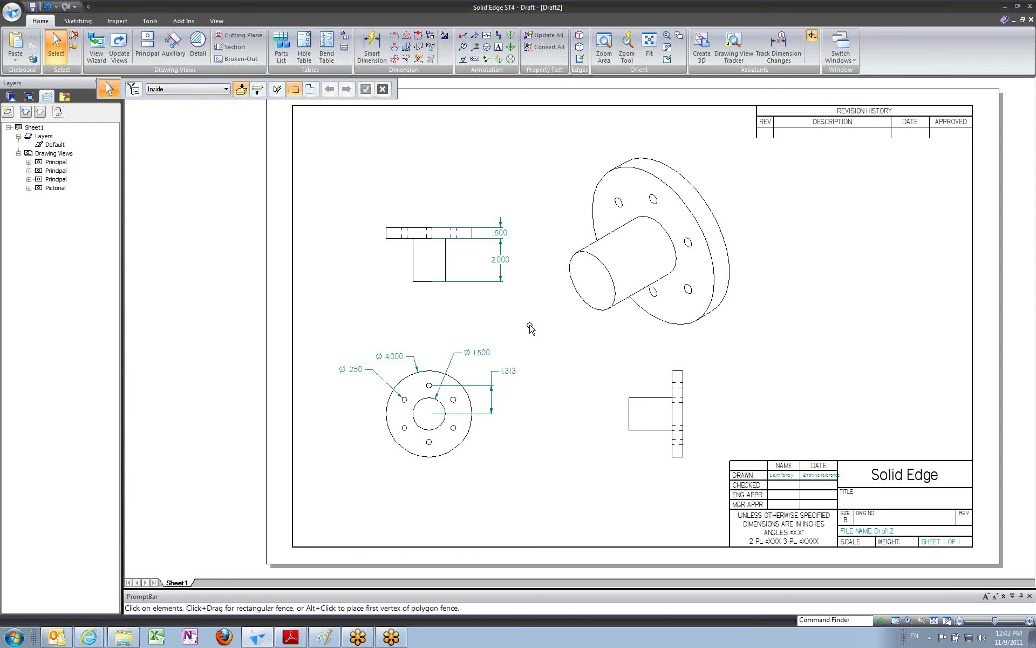
Set the pictorial view's display to Shaded with Edges and update the drawing views.
left_click(597, 260)
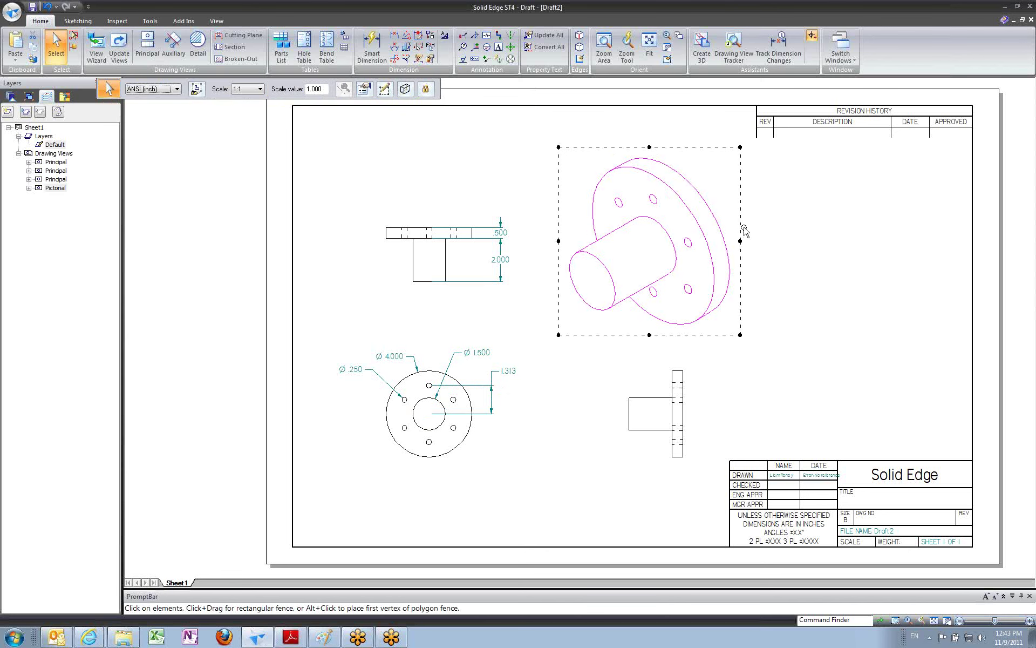
left_click(406, 91)
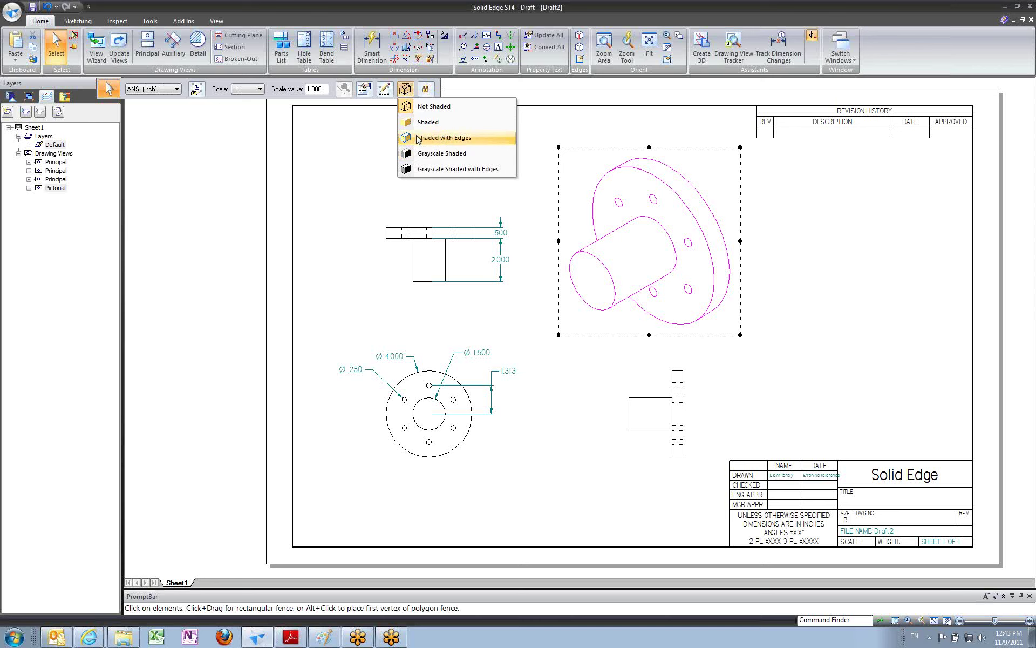
left_click(443, 137)
left_click(495, 181)
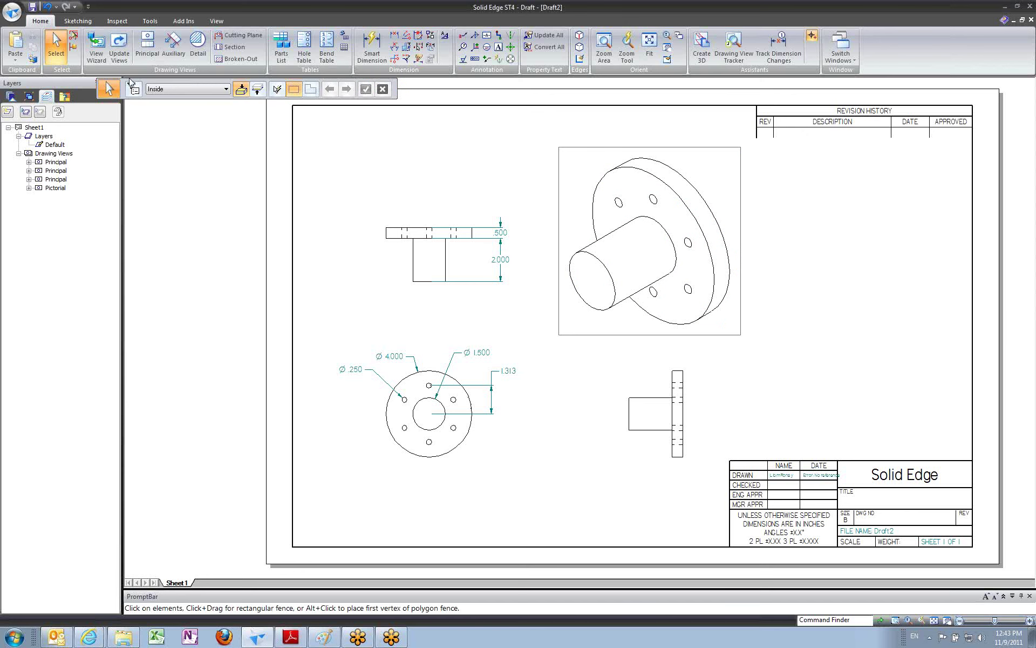
left_click(117, 51)
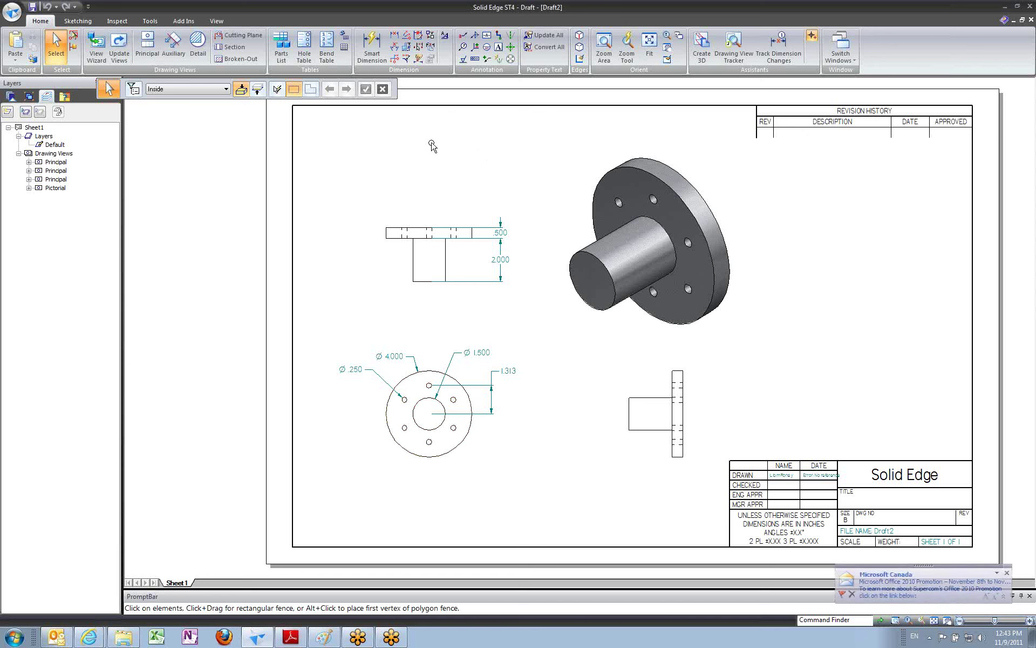
Add automatic center lines and center marks to the top, front and side views of the hub.
left_click(501, 58)
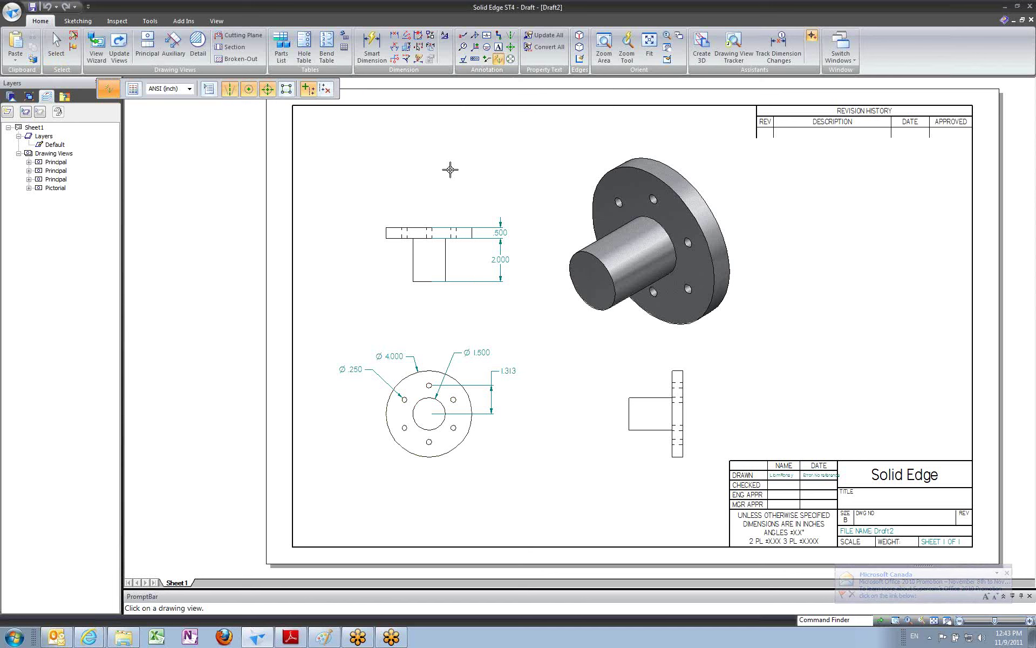
left_click(397, 228)
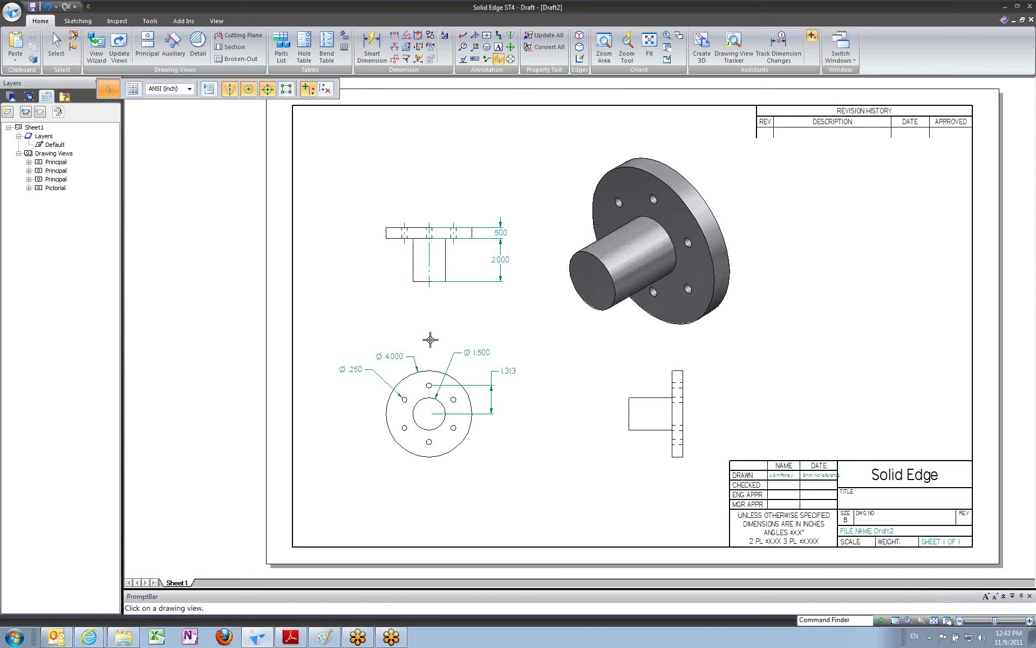
left_click(432, 369)
In Hub.par, dimension the overall length from the flange's back edge to the boss's end face and set it to 3 in.
left_click(843, 51)
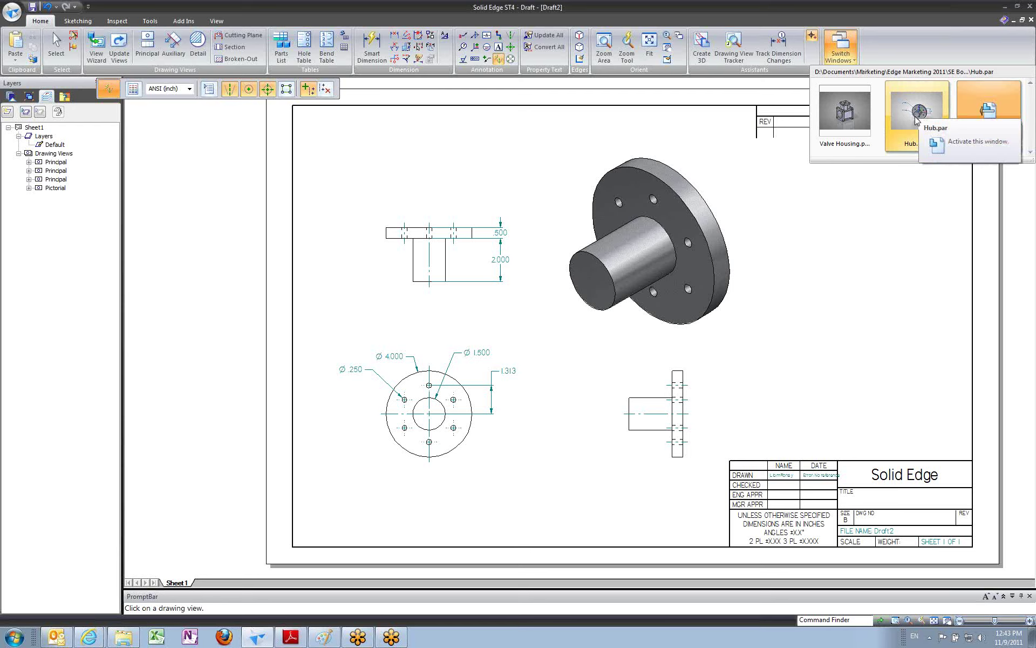
left_click(915, 116)
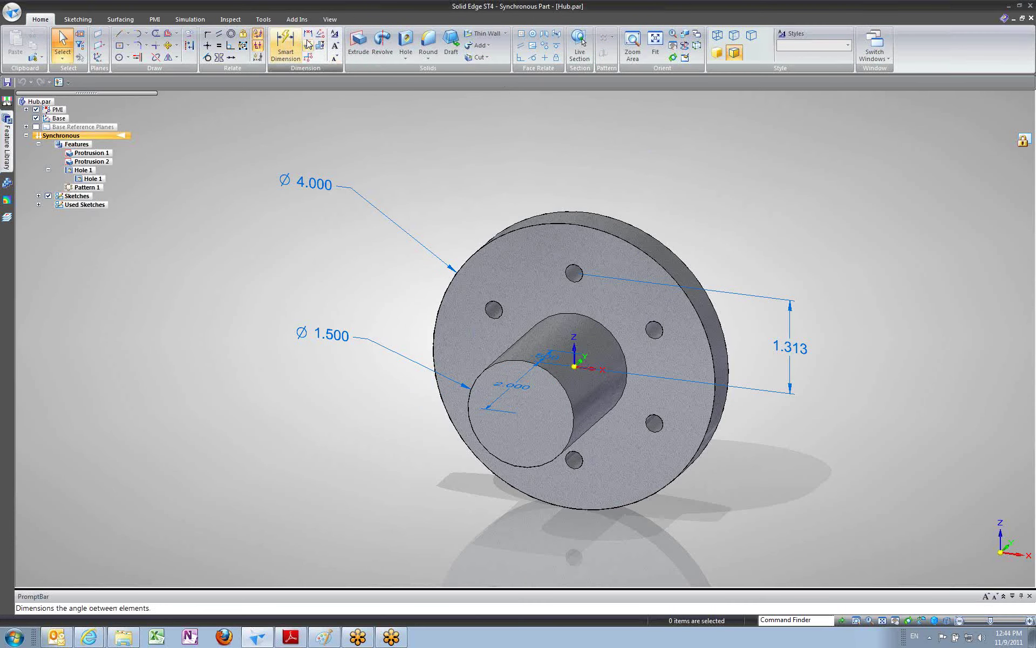
left_click(332, 58)
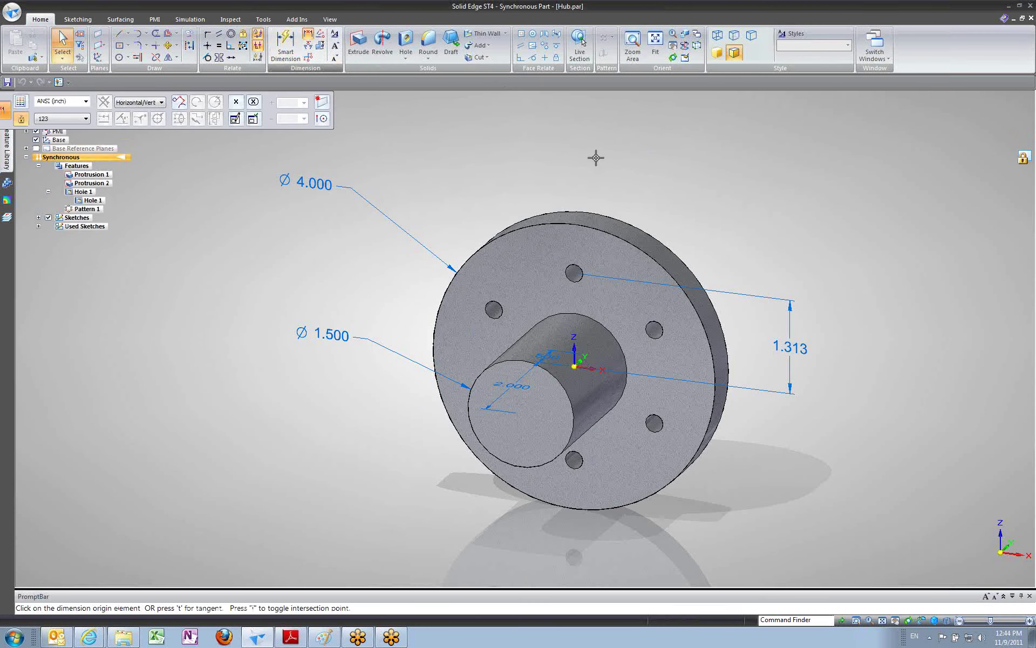
left_click(605, 219)
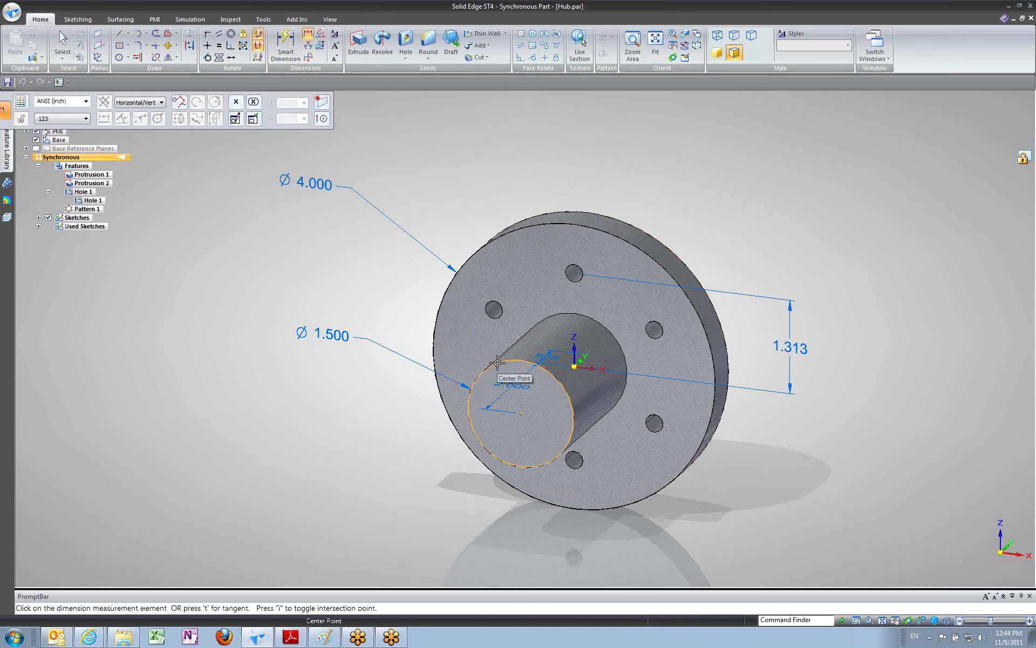
left_click(457, 339)
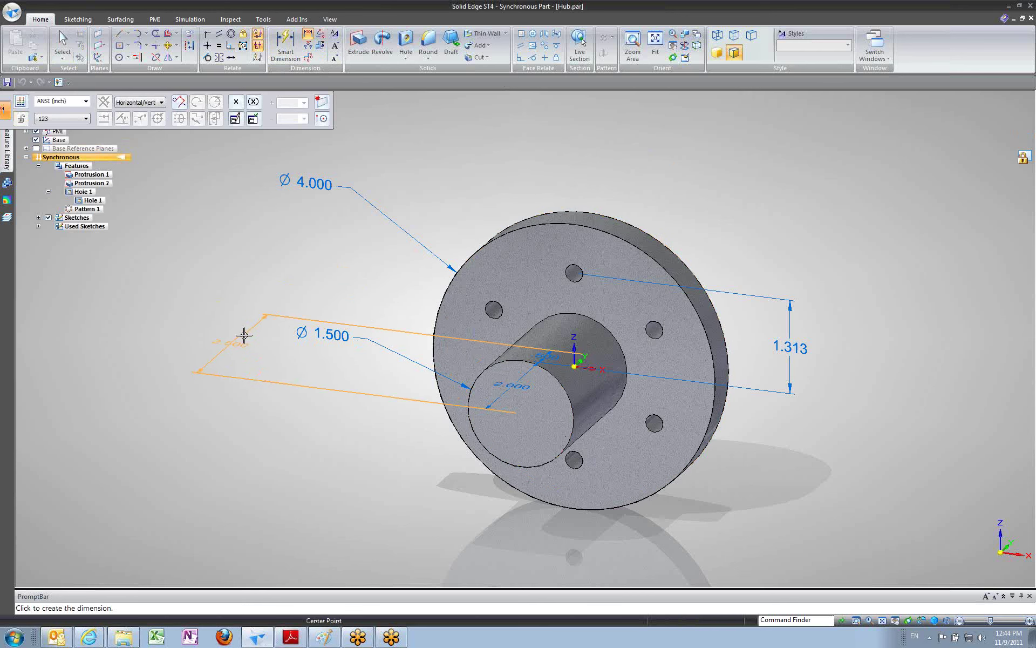
left_click(240, 333)
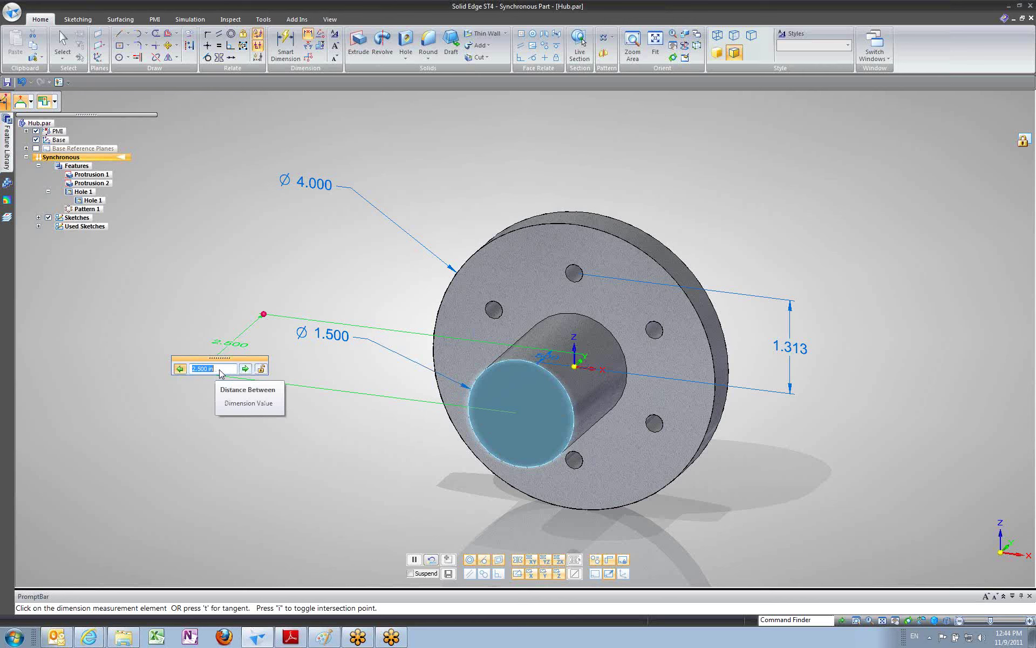
type("3")
key("Return")
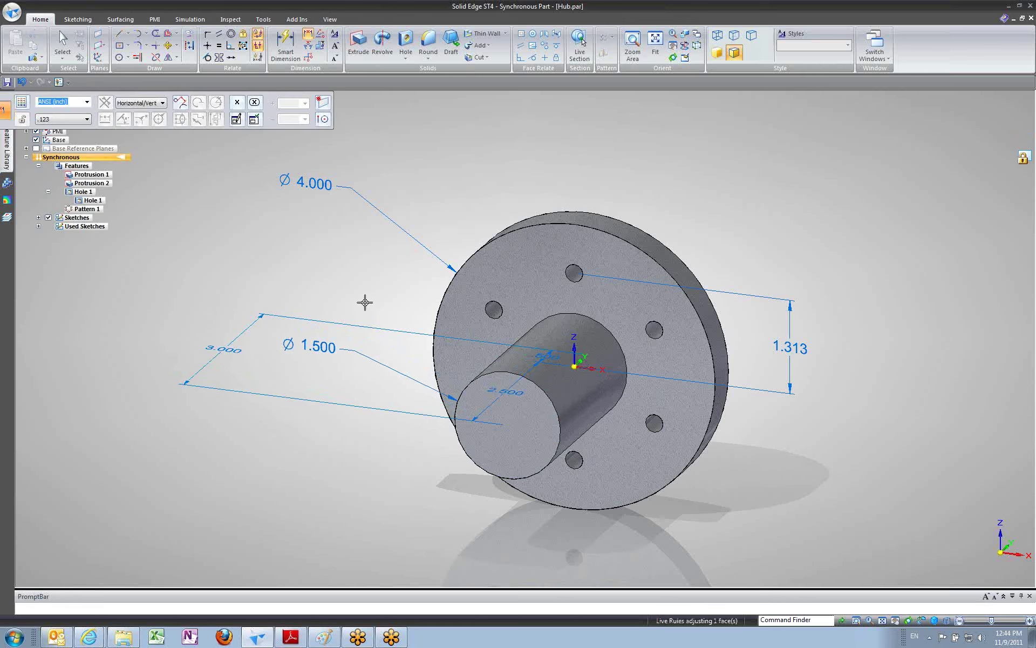
Return to the Draft2 drawing and update its out-of-date drawing views.
left_click(880, 59)
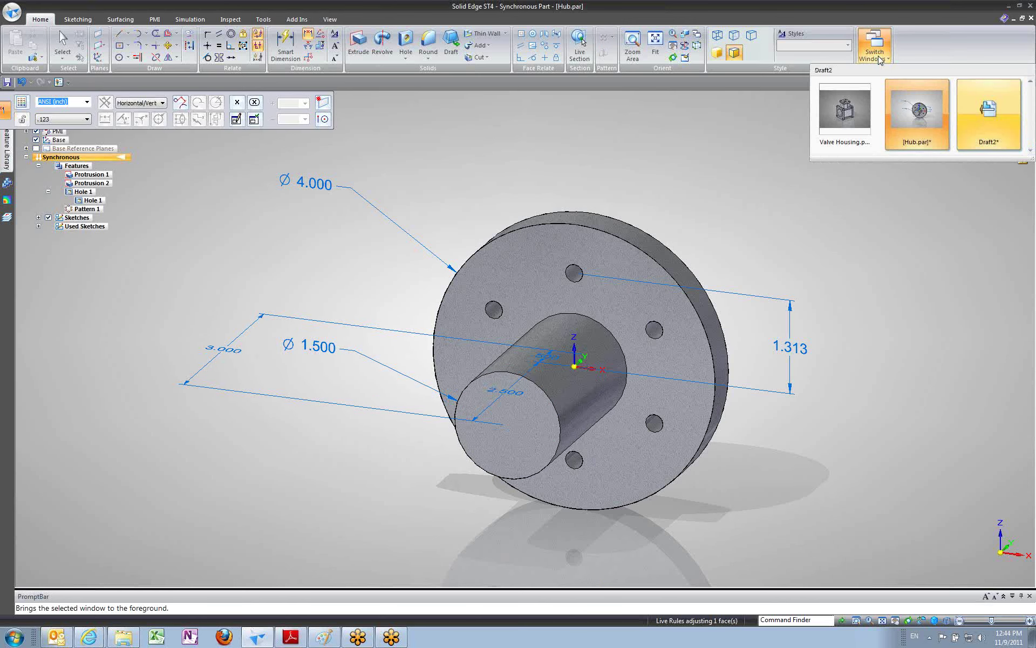
left_click(974, 134)
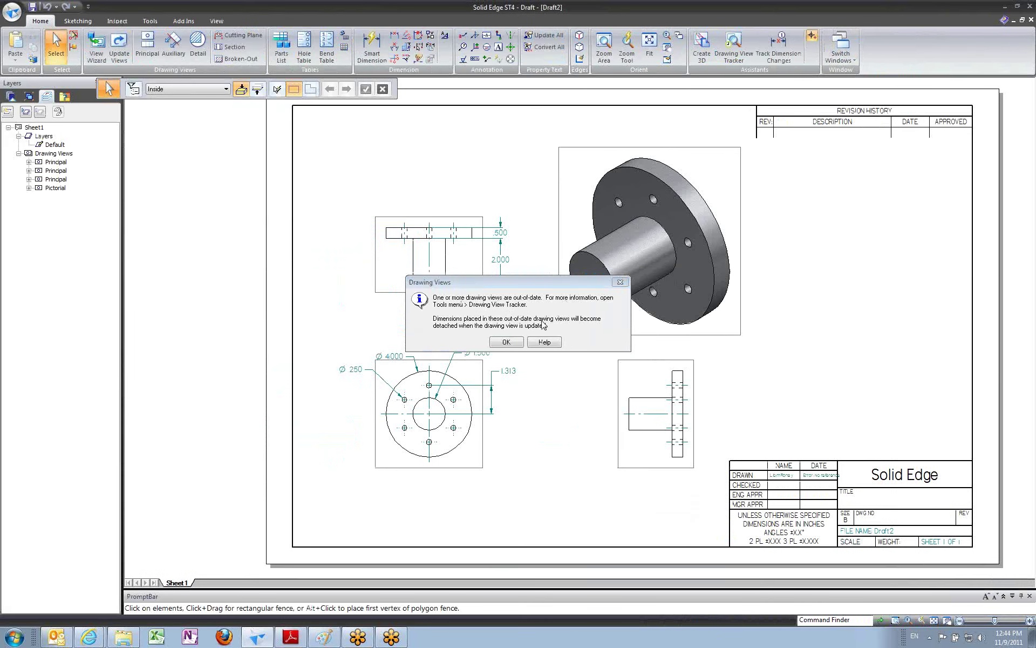
left_click(505, 344)
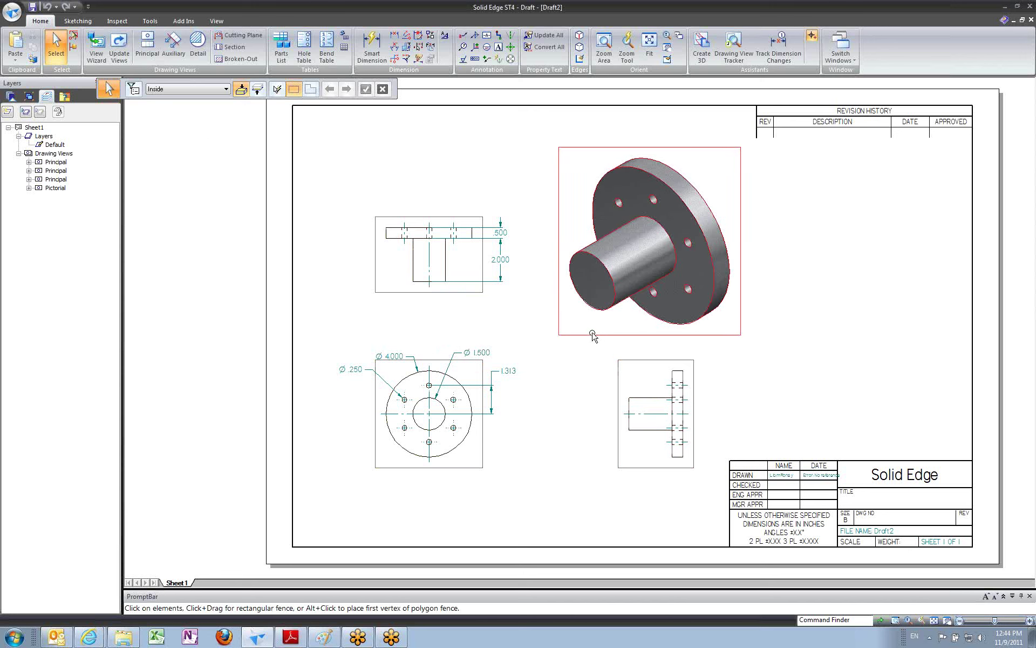
left_click(119, 46)
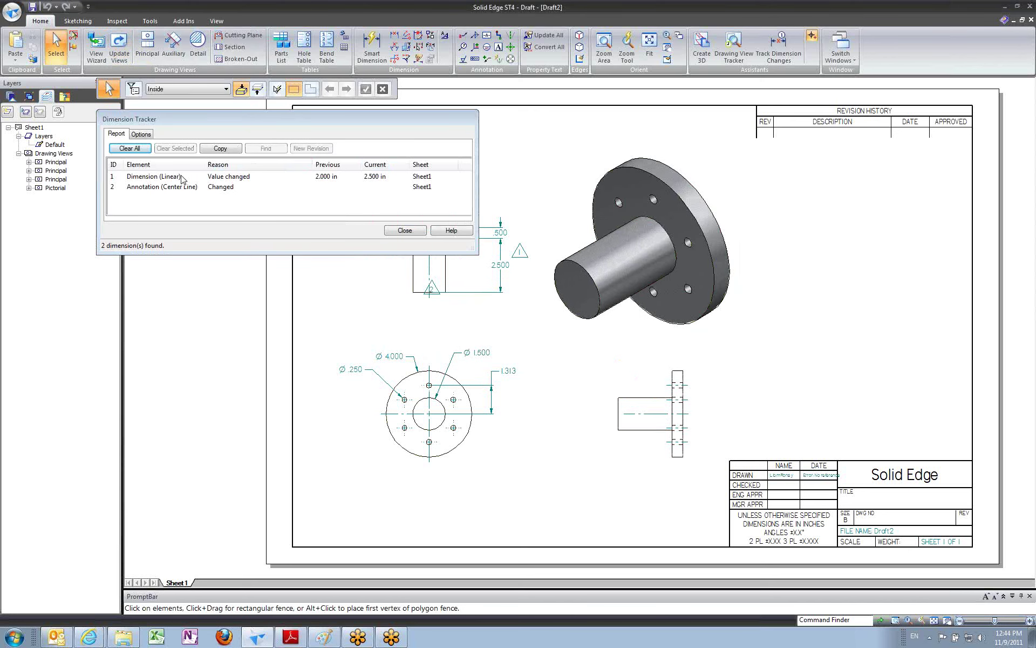
Find the changed linear dimension on the sheet from the Dimension Tracker report, and close the report.
left_click(145, 179)
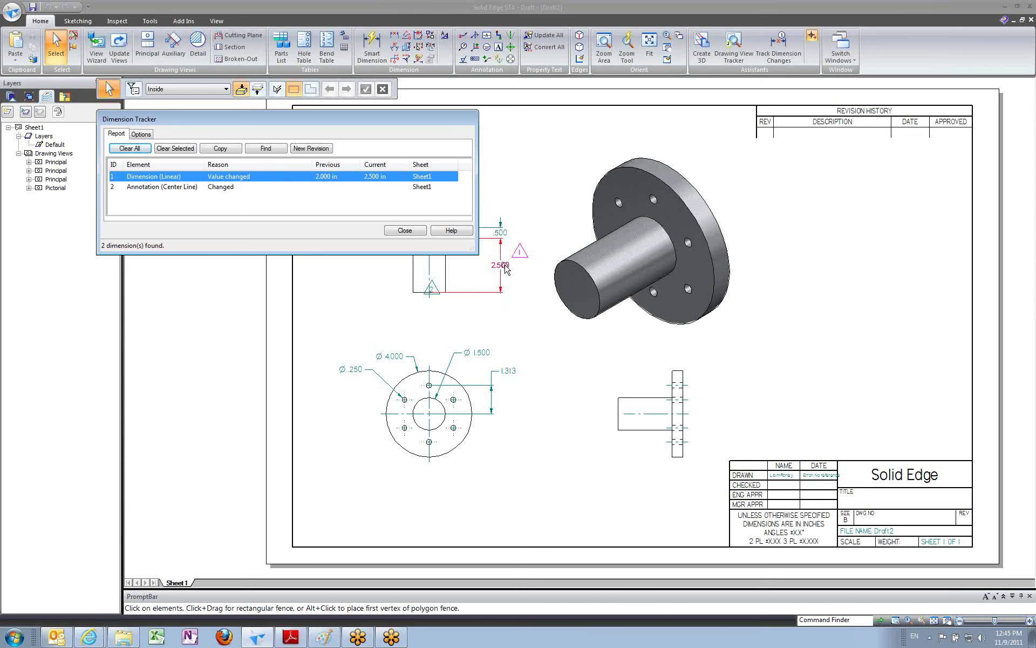
left_click(265, 153)
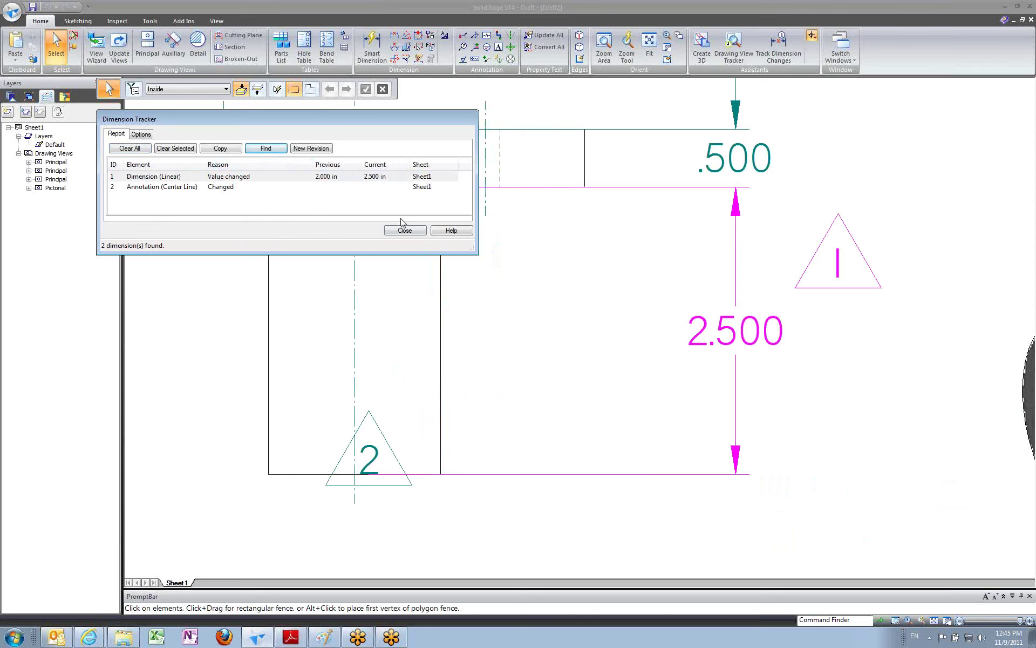
left_click(404, 230)
Reopen the Dimension Tracker, clear all tracked changes from the drawing and close the report.
left_click(120, 50)
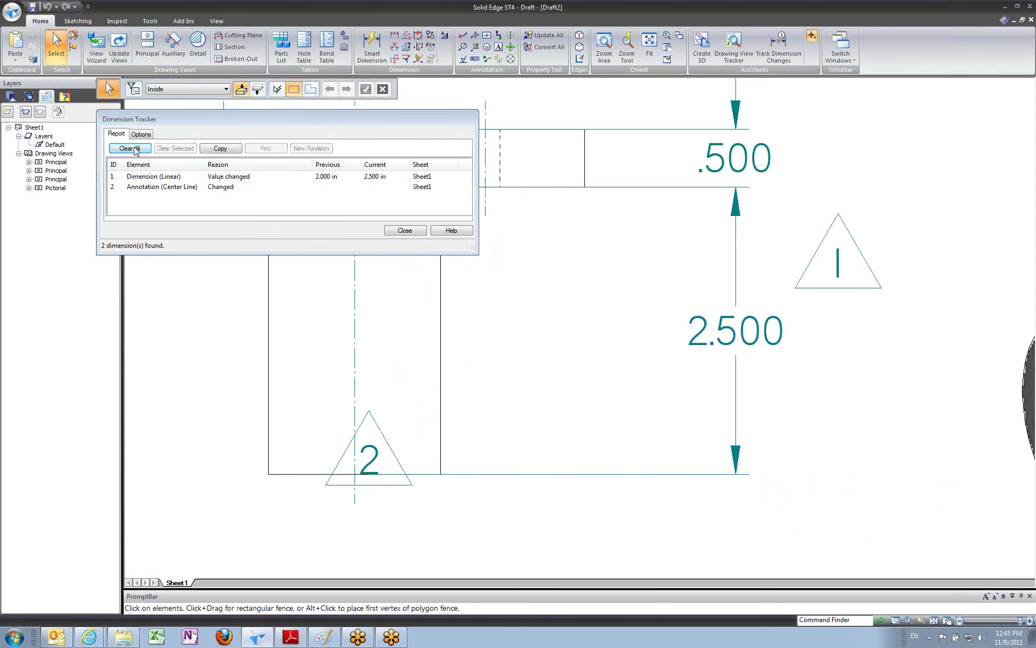
left_click(135, 149)
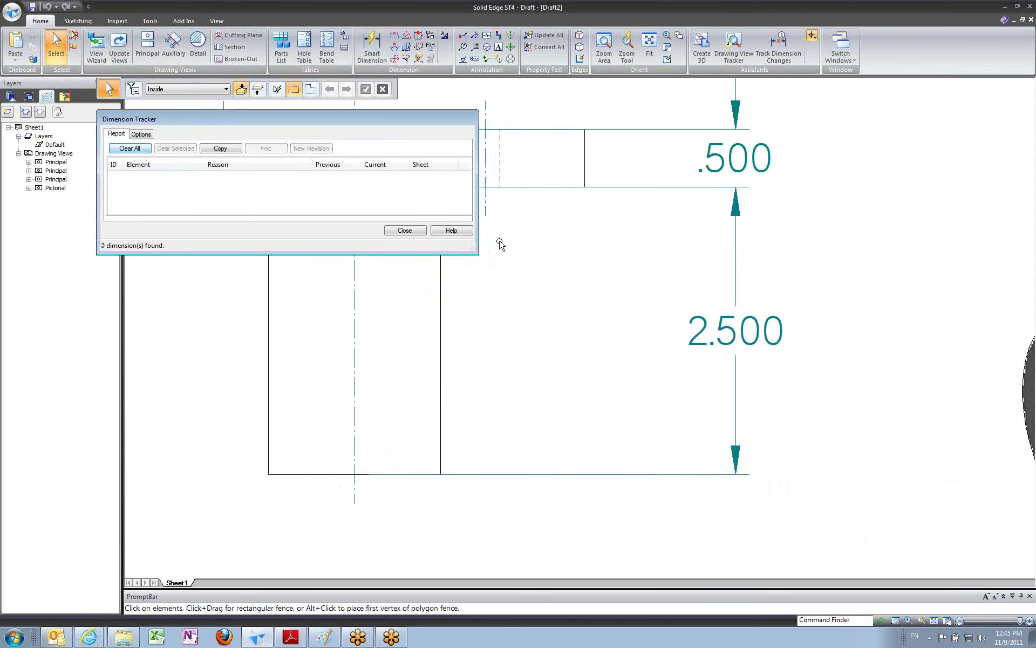
left_click(405, 232)
scroll(636, 338, "down", 5)
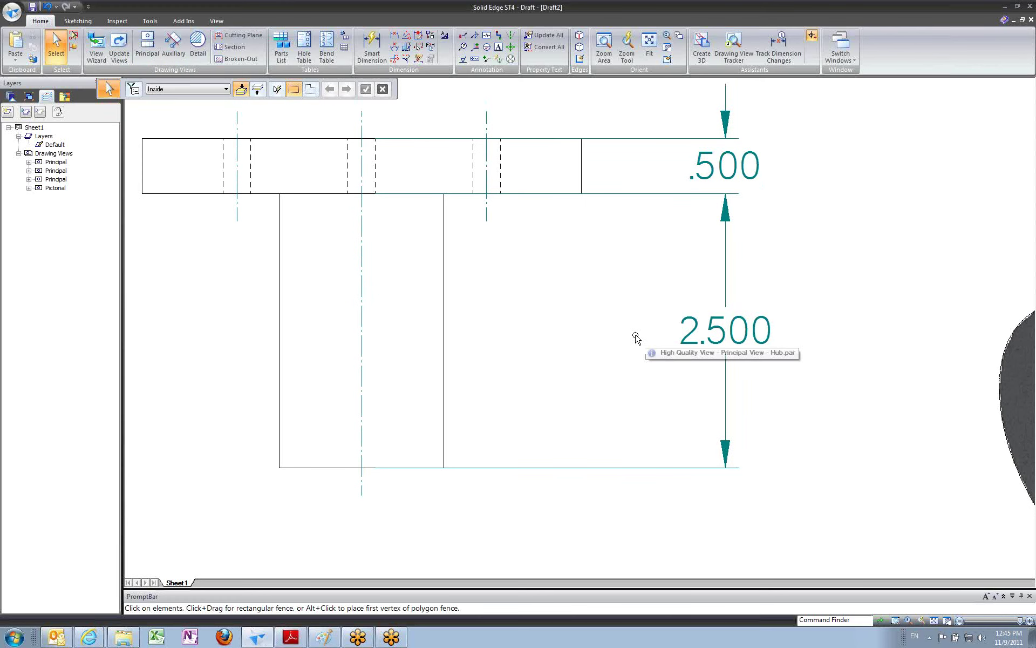
scroll(635, 336, "down", 4)
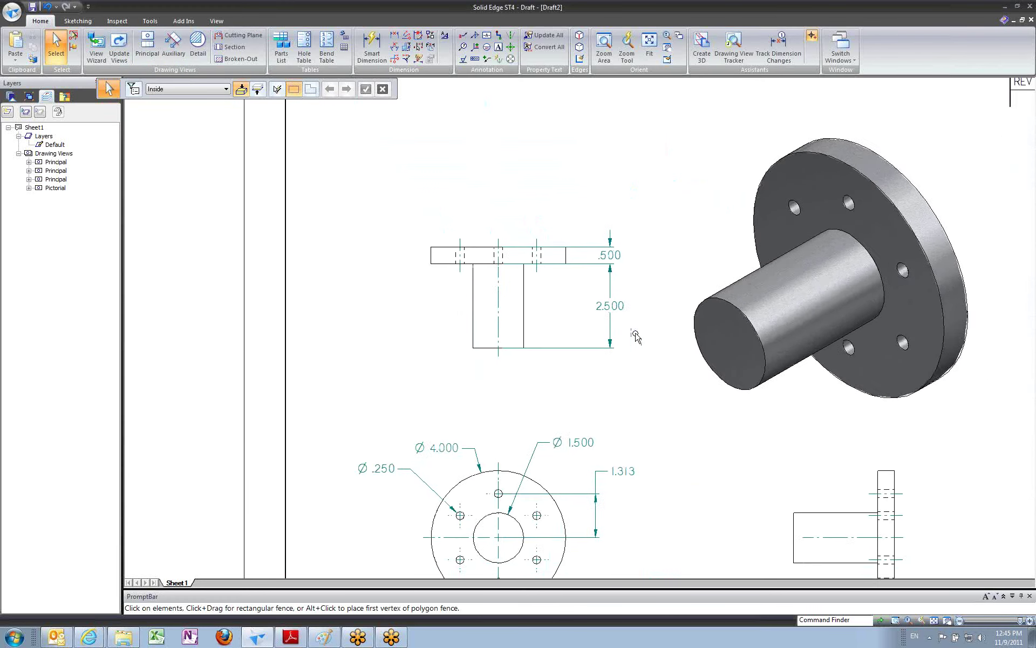
left_click(1029, 156)
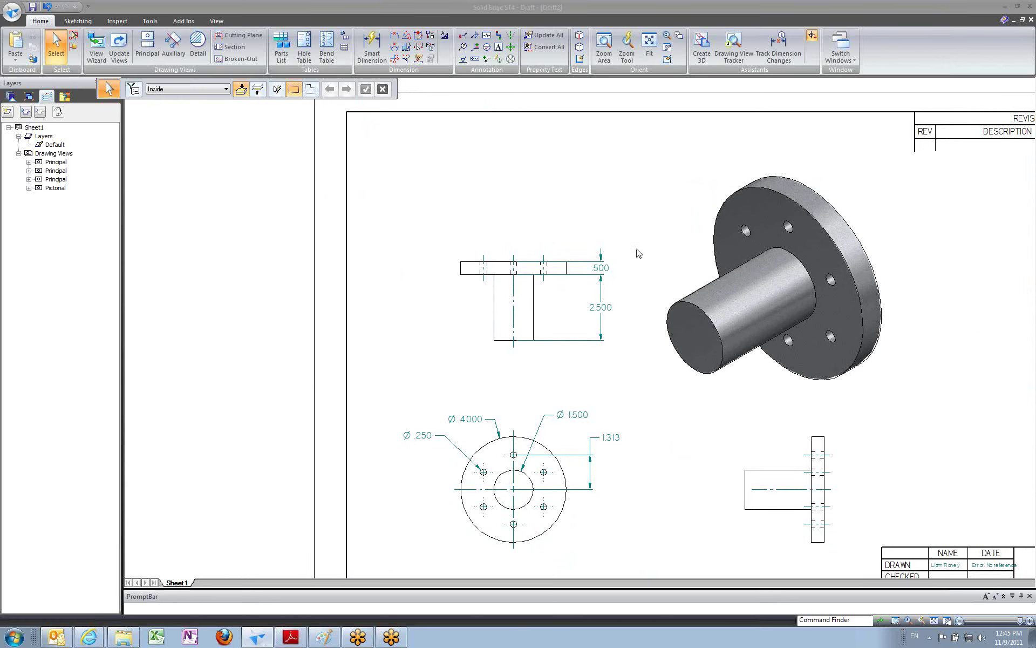
Save the drawing as Hub.dft.
left_click(13, 20)
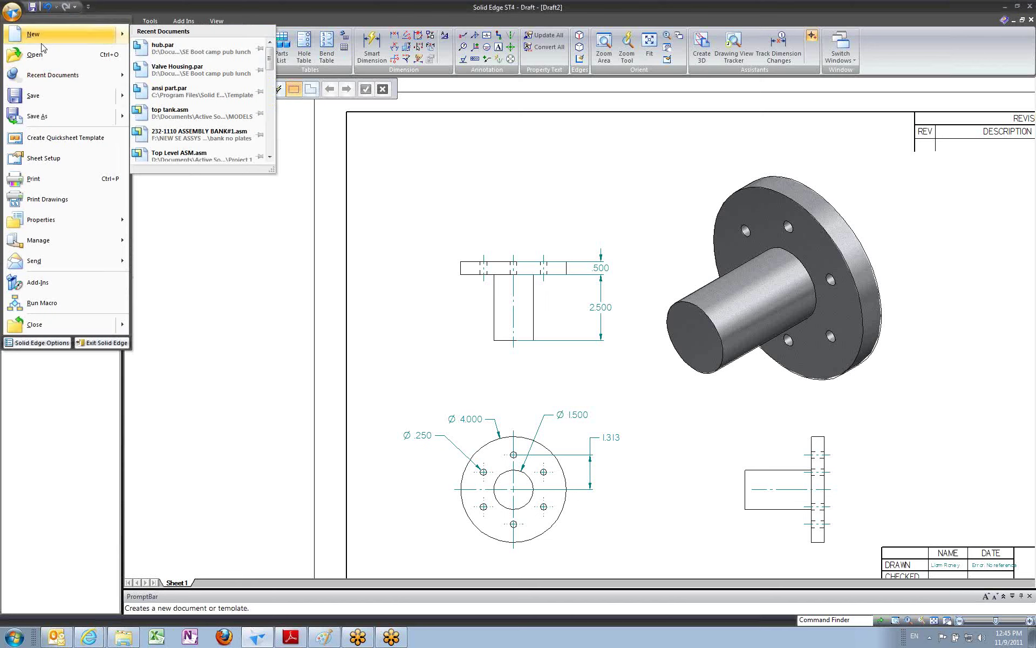
left_click(56, 99)
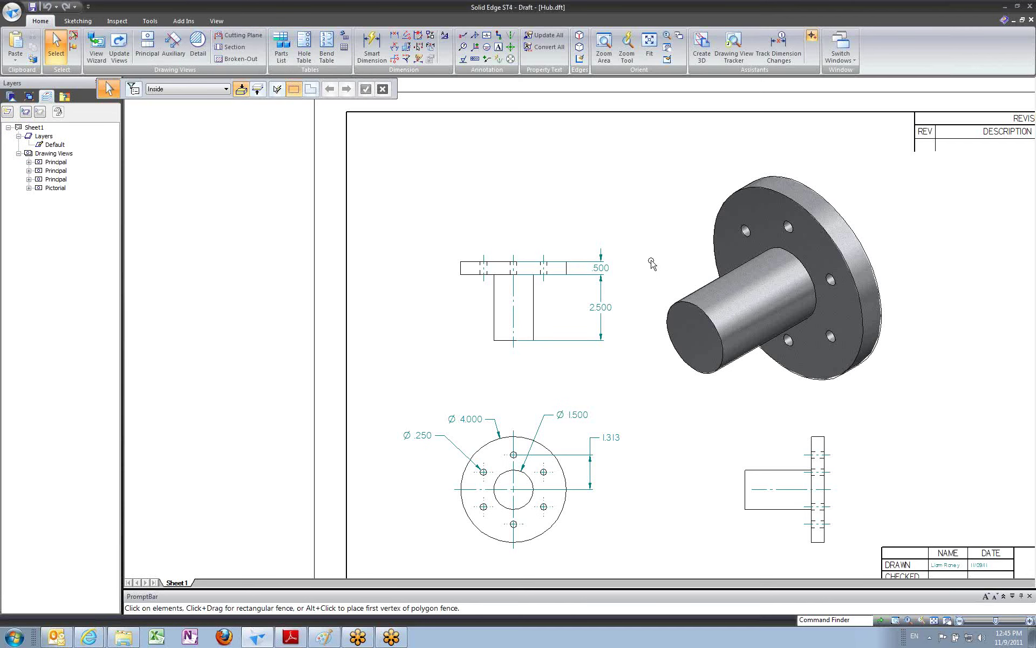
key("ctrl+shift+f")
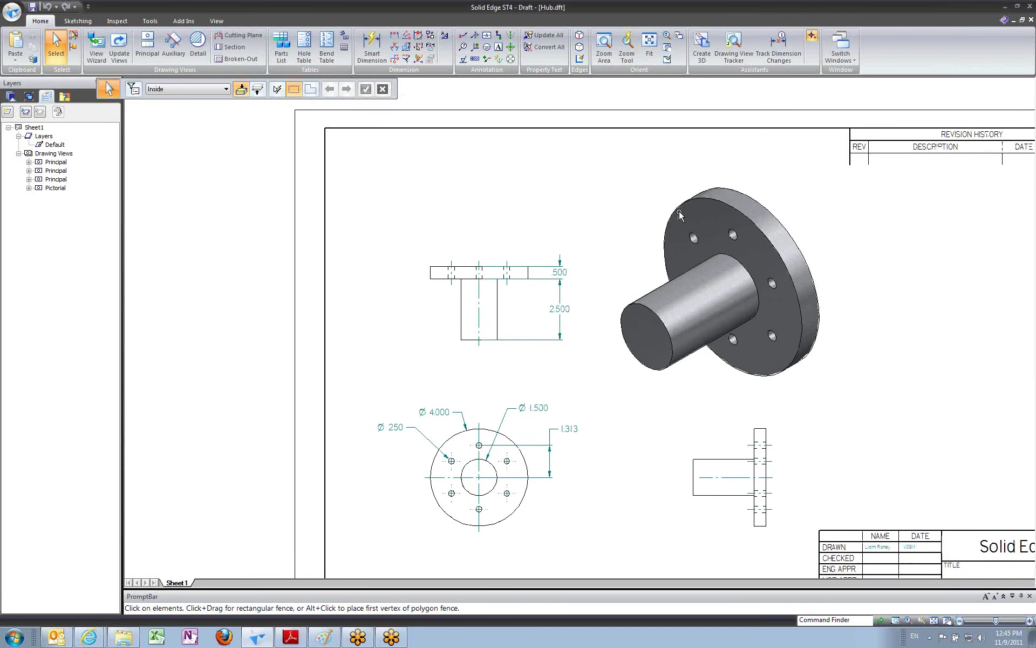